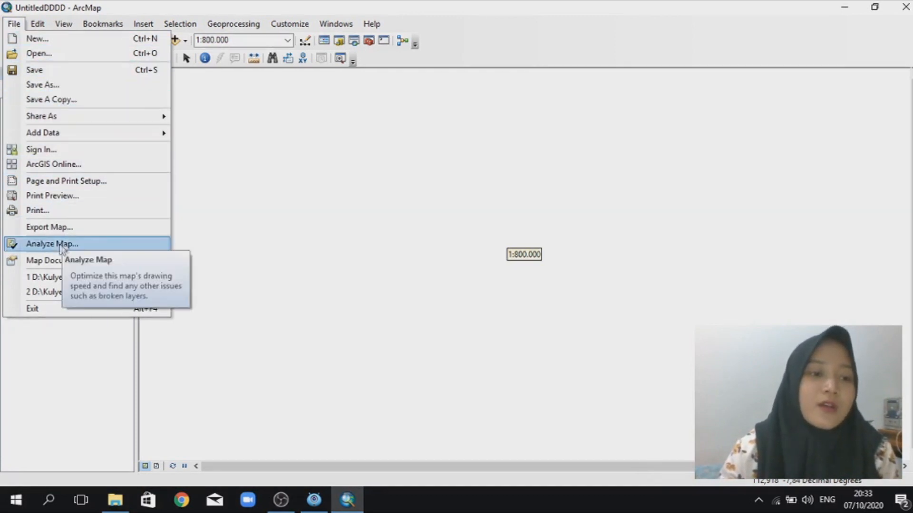
left_click(35, 25)
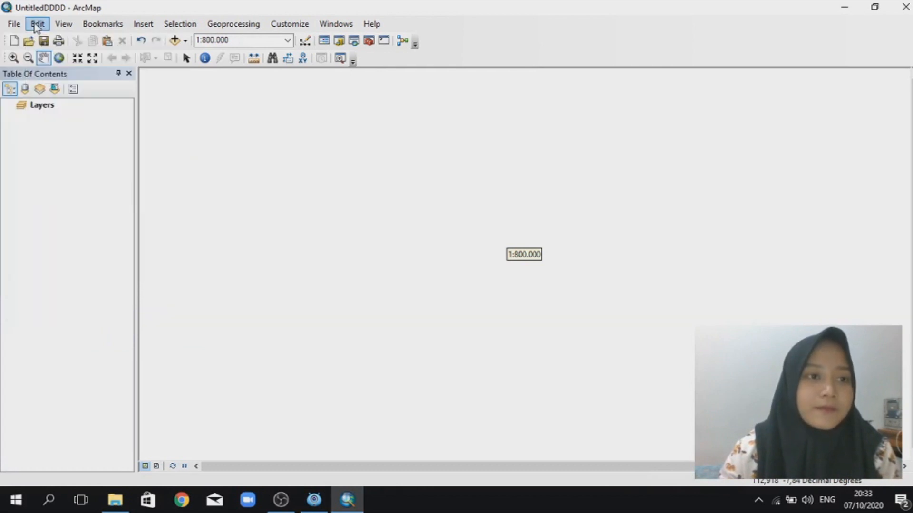
left_click(36, 26)
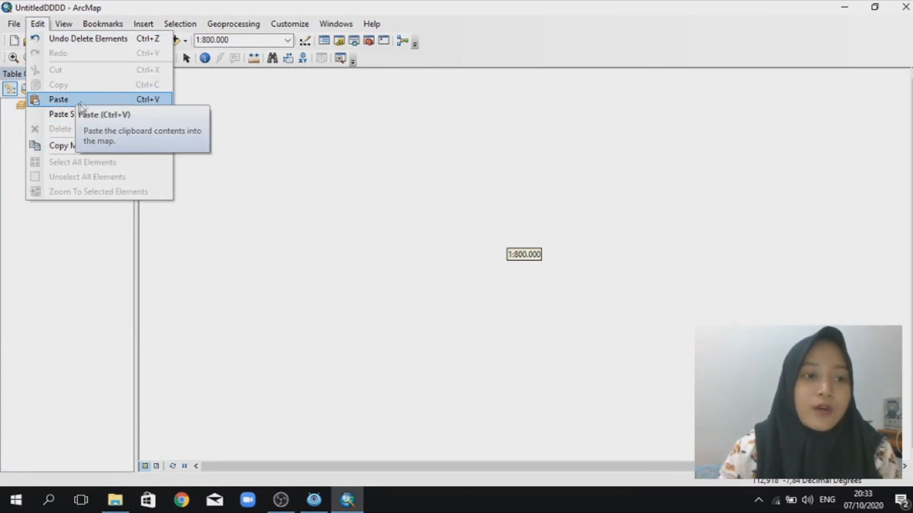
mouse_move(58, 27)
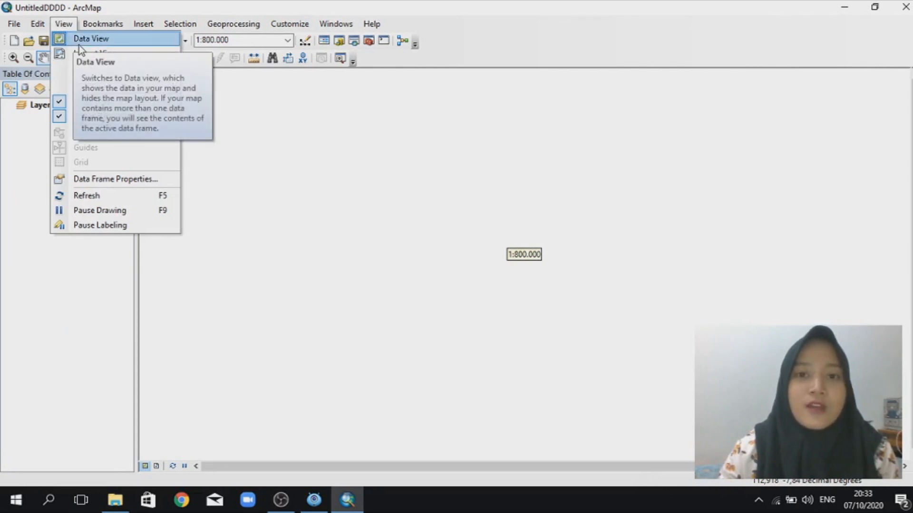
mouse_move(107, 76)
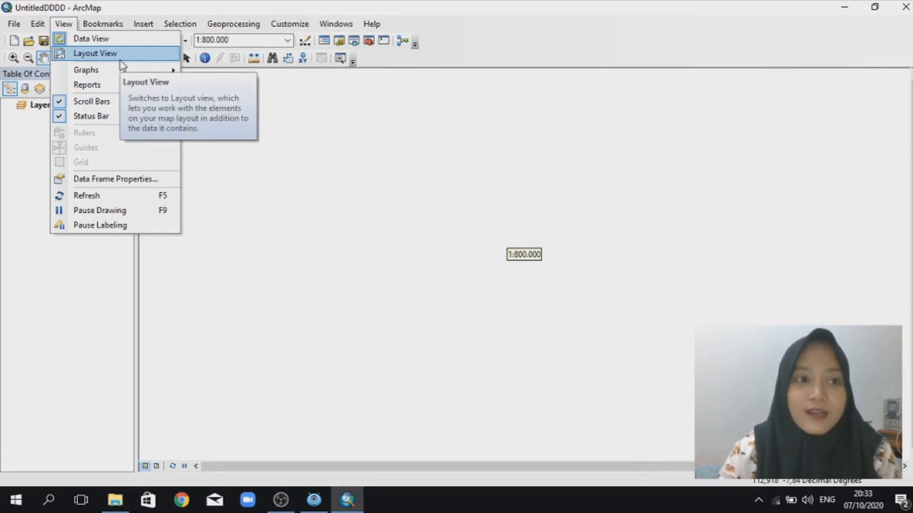
mouse_move(100, 29)
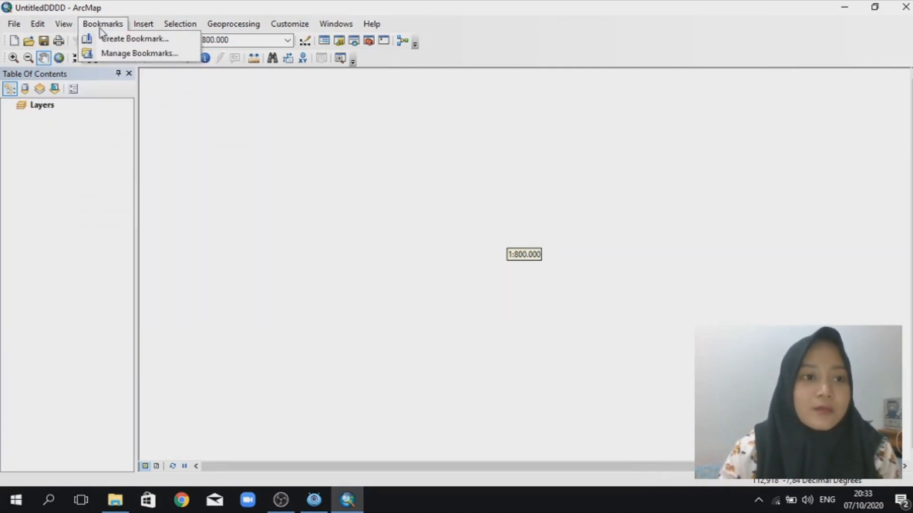
mouse_move(135, 32)
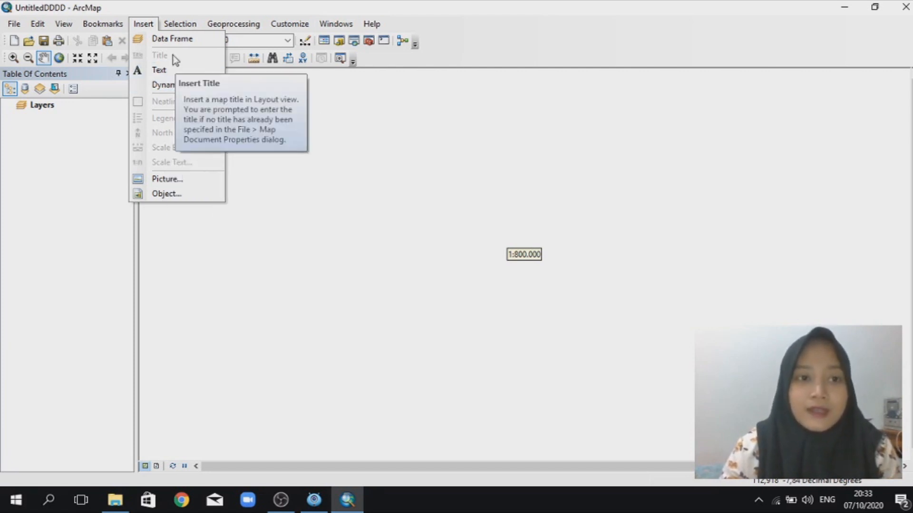
mouse_move(167, 30)
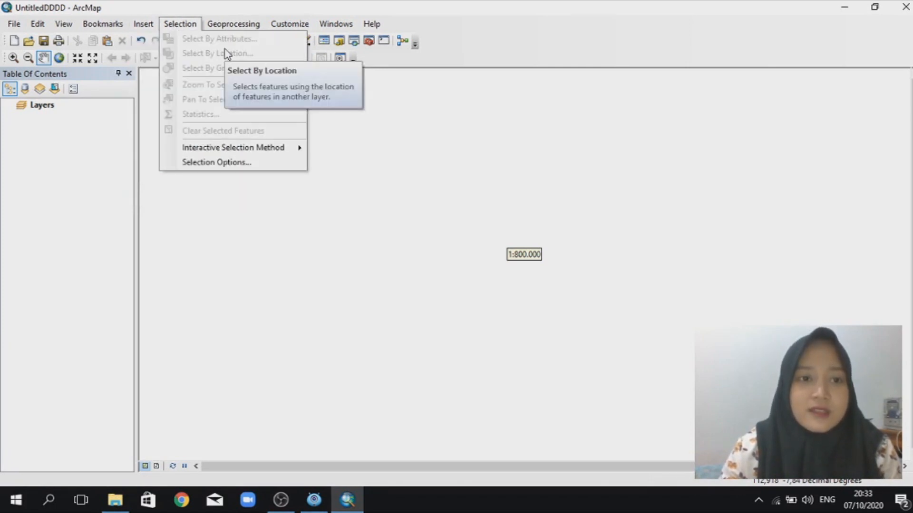
mouse_move(231, 29)
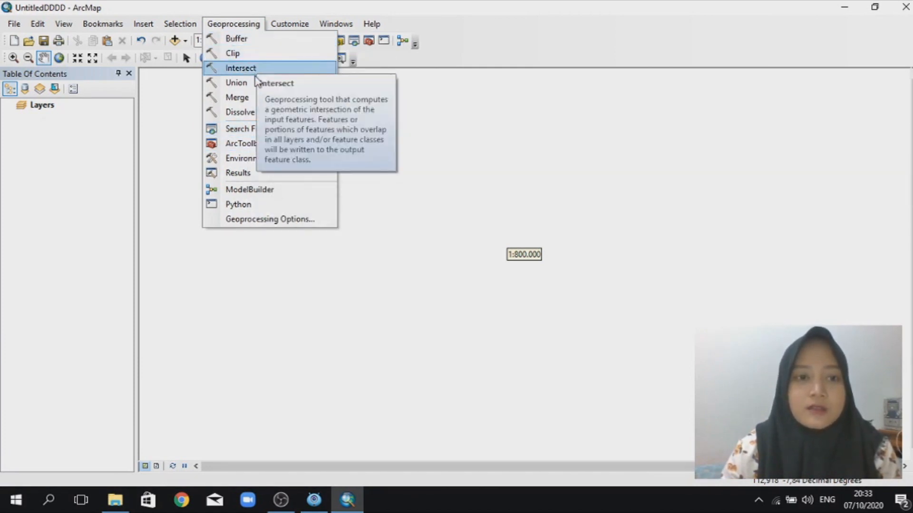
Step: Show the Editor toolbar and open the Catalog window
mouse_move(281, 29)
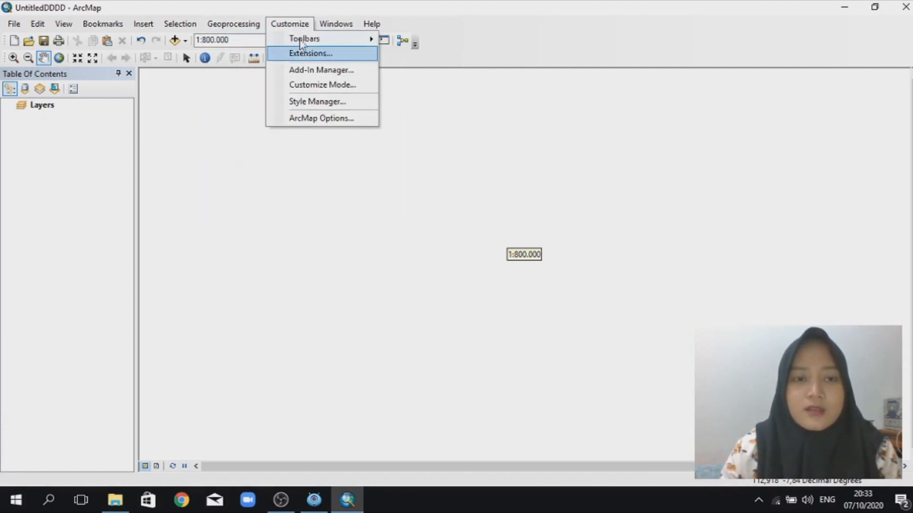
mouse_move(313, 41)
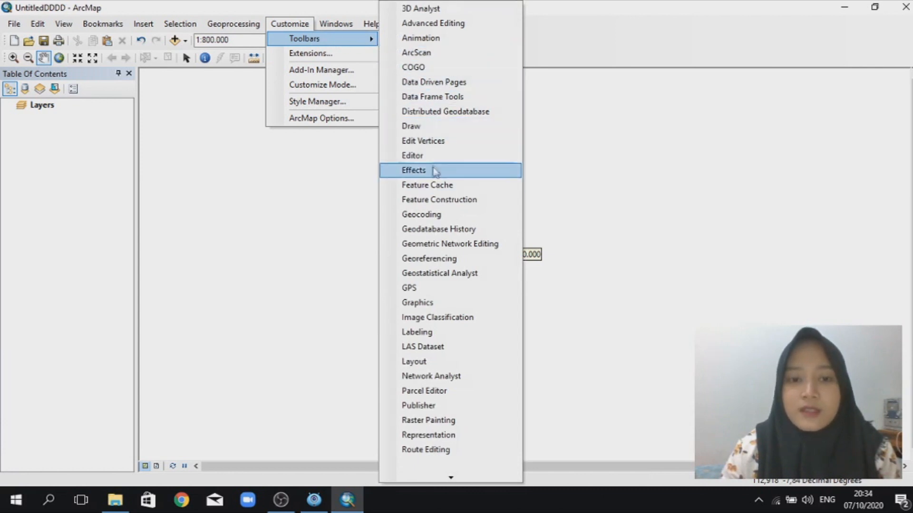
left_click(438, 154)
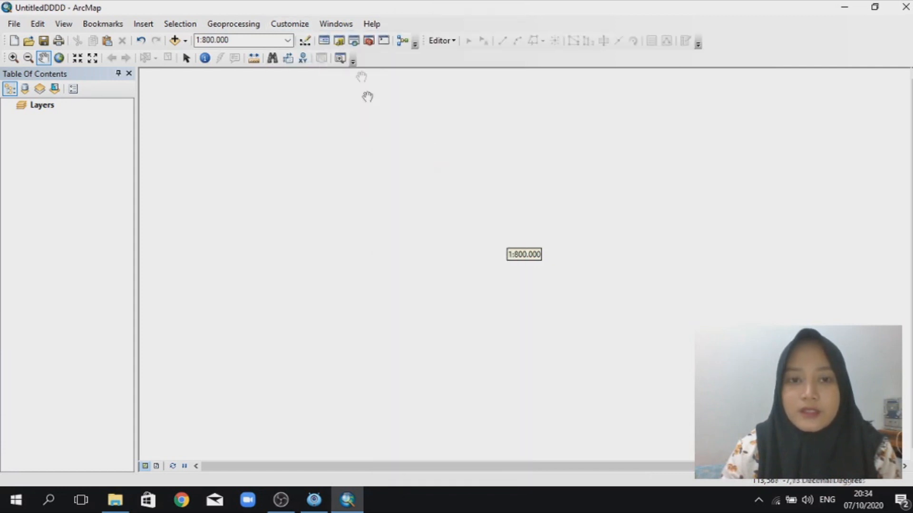
left_click(331, 26)
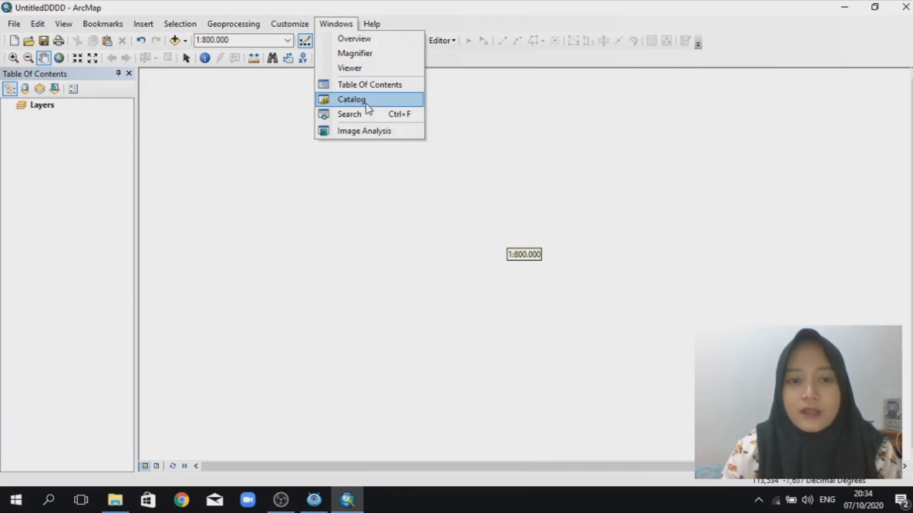
left_click(366, 102)
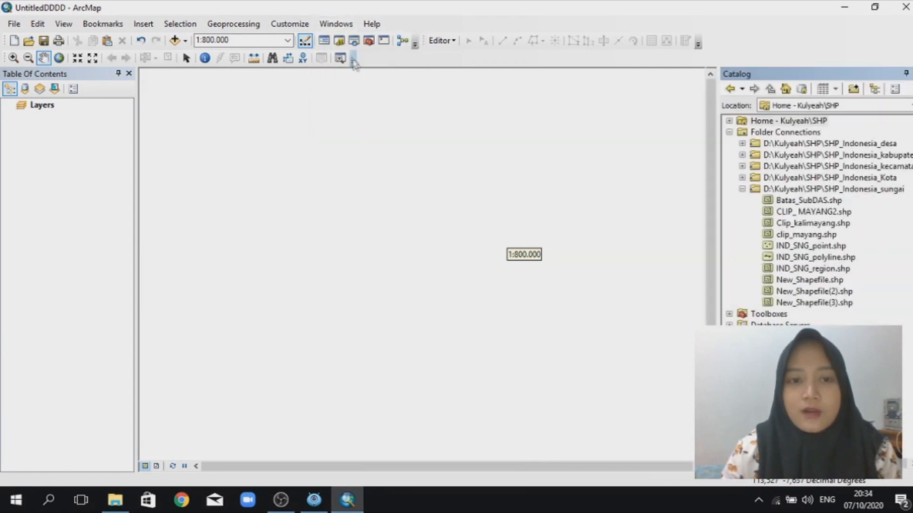
left_click(333, 26)
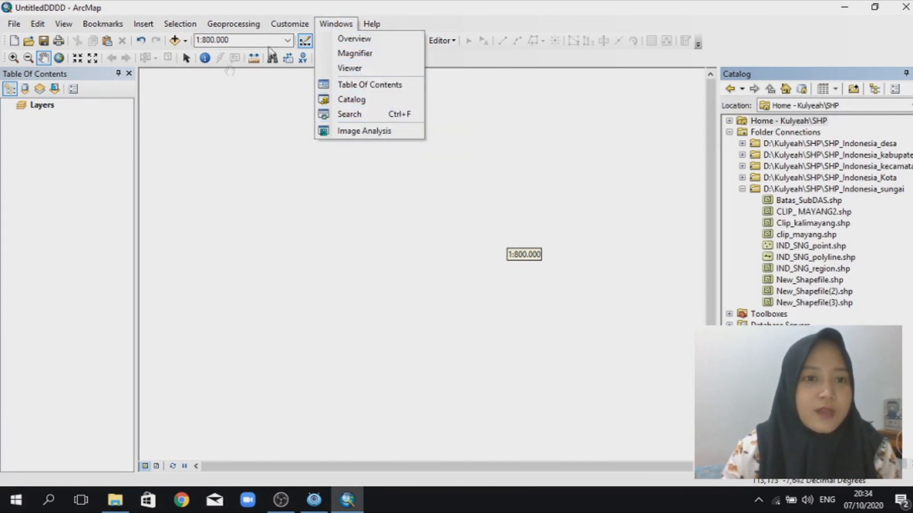
left_click(337, 22)
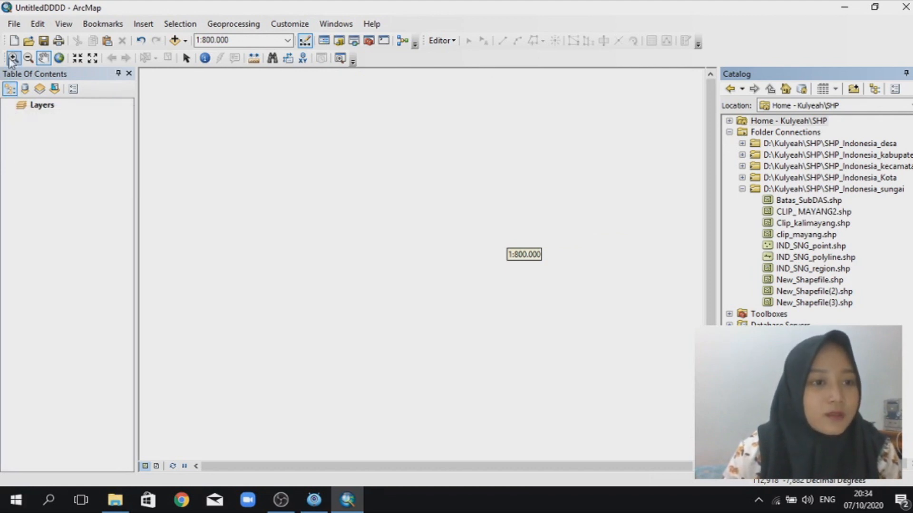
left_click(15, 24)
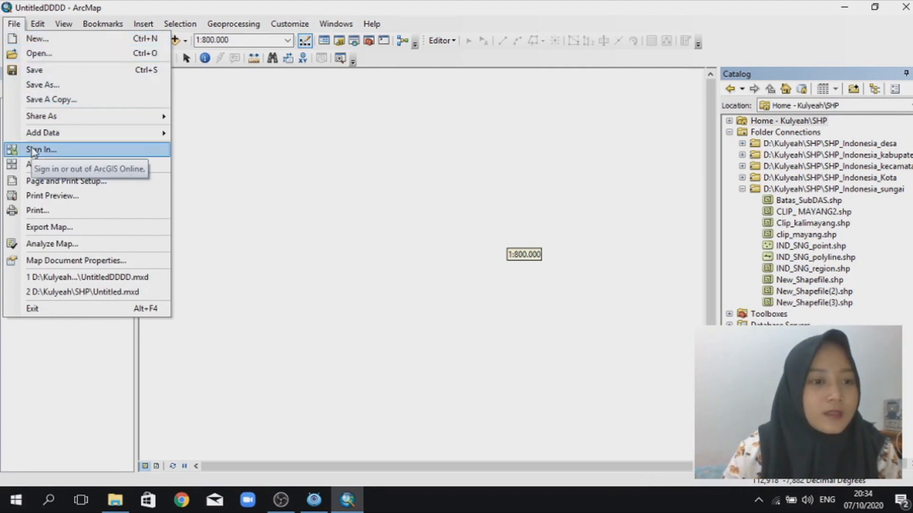
mouse_move(45, 139)
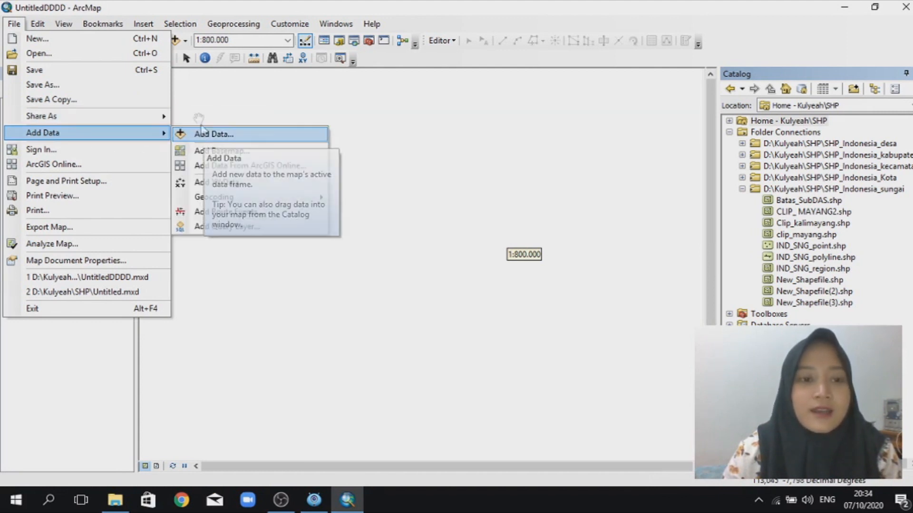
left_click(13, 26)
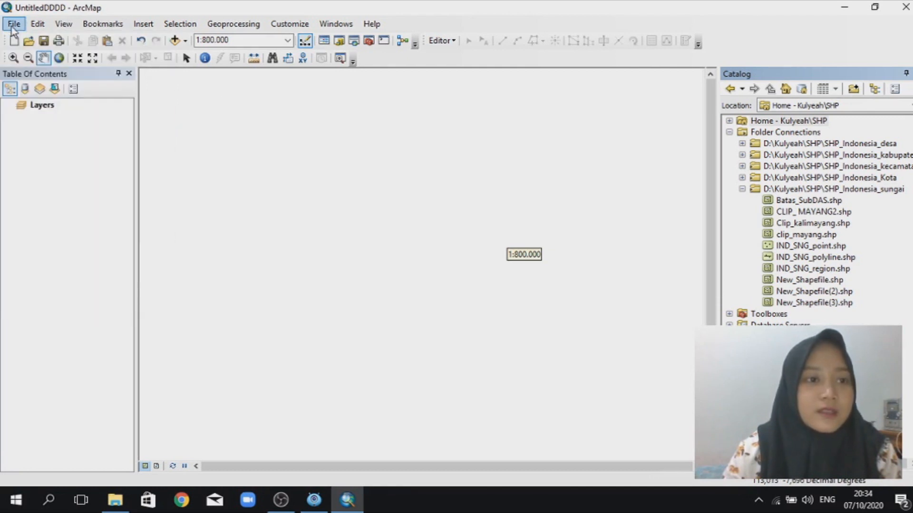
Step: Start adding data and connect to the folder D:\Kulyeah\SHP\SHP_Indonesia_kecamatan
left_click(174, 41)
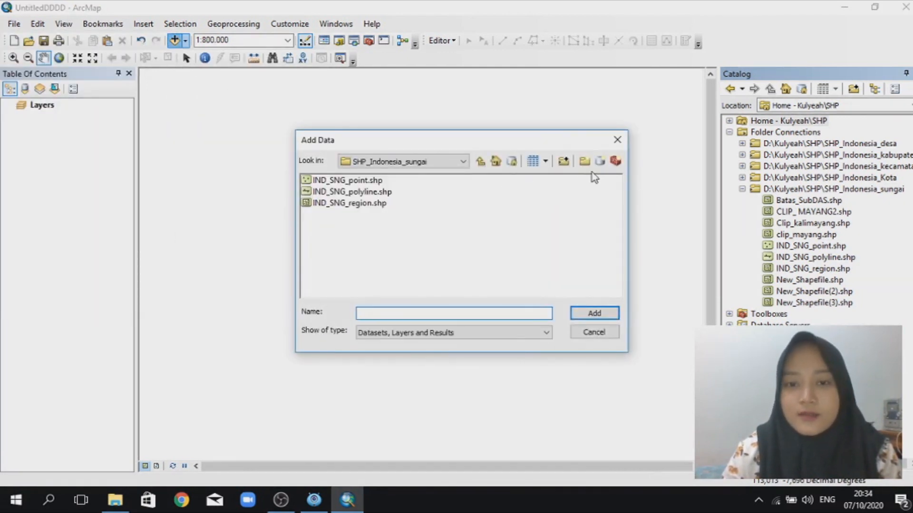
left_click(564, 162)
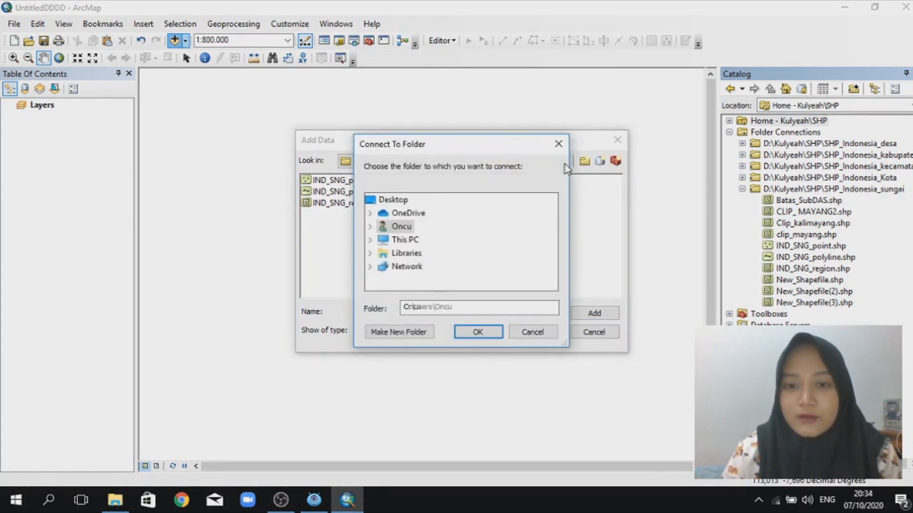
double_click(380, 240)
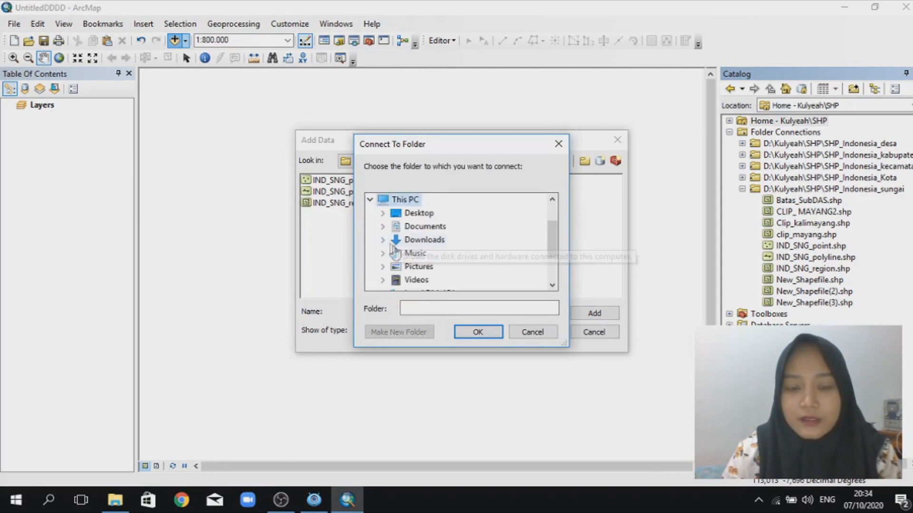
scroll(428, 238, "down", 1)
double_click(398, 269)
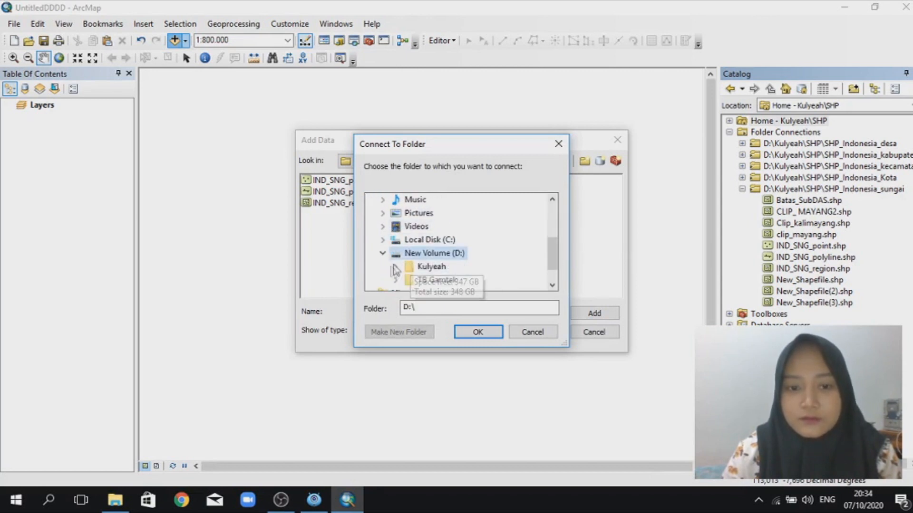
double_click(437, 269)
double_click(423, 255)
scroll(459, 225, "down", 1)
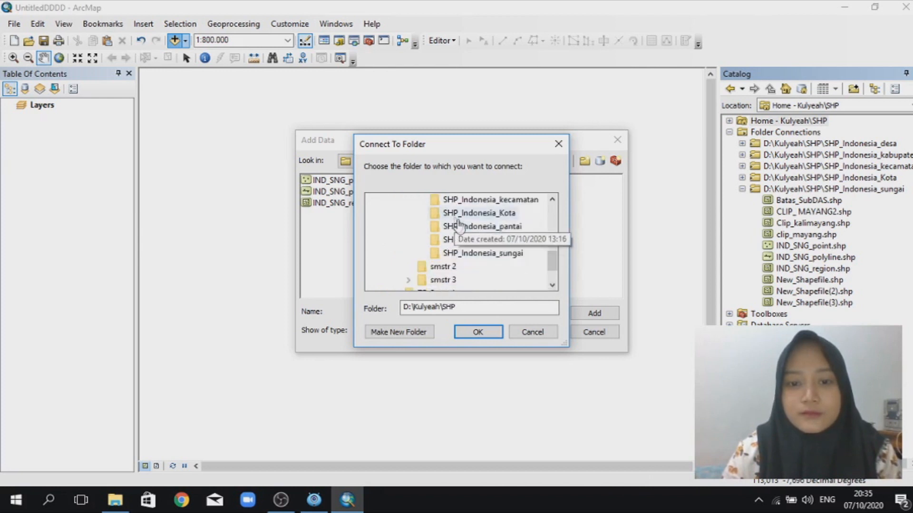
left_click(511, 202)
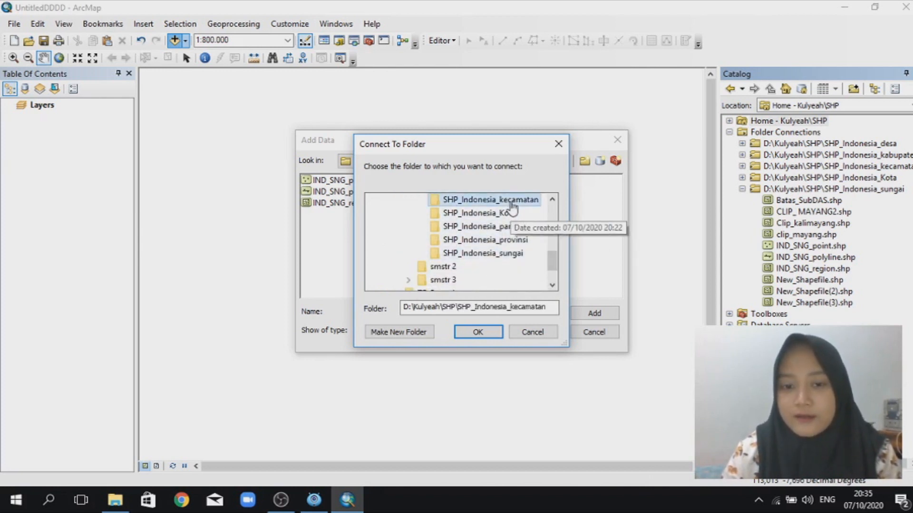
left_click(479, 332)
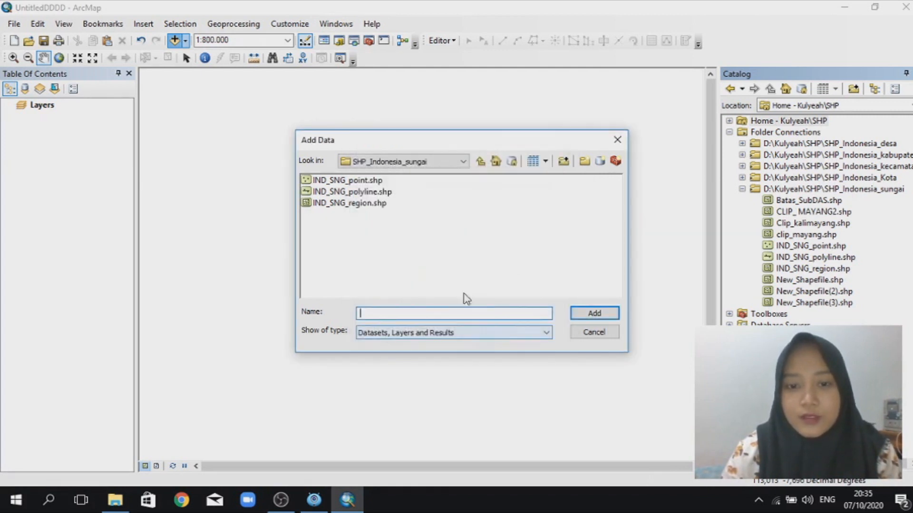
Step: Add the INDONESIA_KEC.shp shapefile from the connected SHP_Indonesia_kecamatan folder to the map
left_click(428, 162)
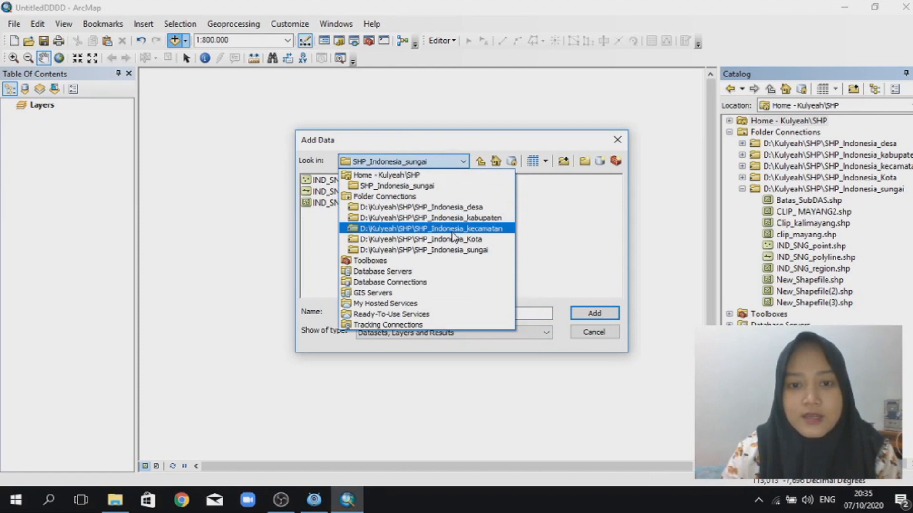
left_click(452, 232)
left_click(350, 180)
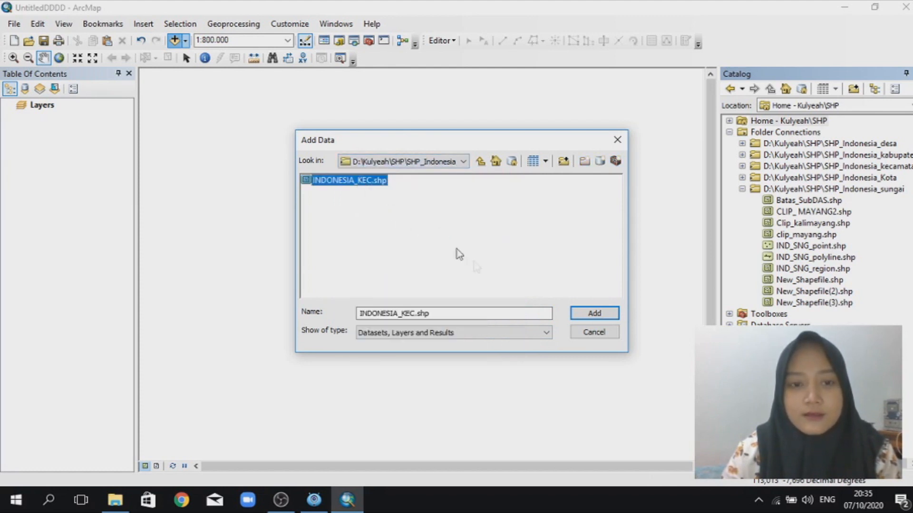
left_click(597, 313)
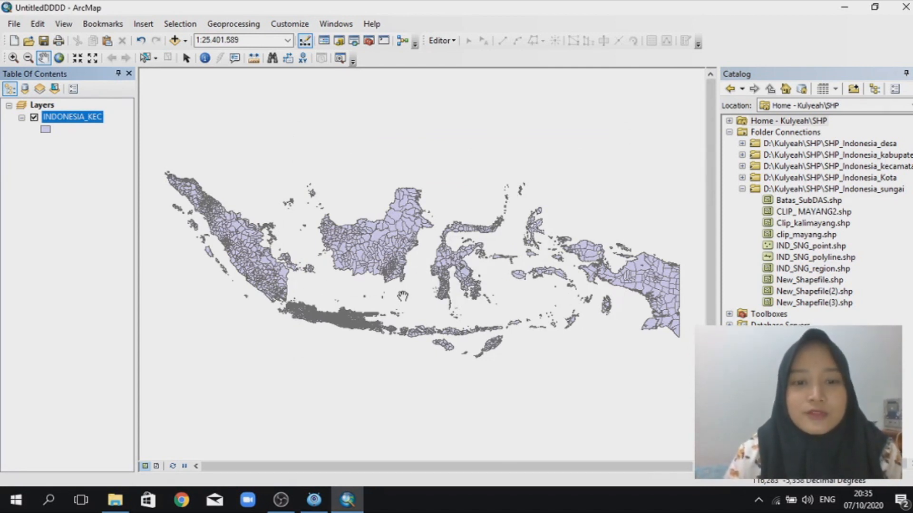
scroll(414, 275, "up", 1)
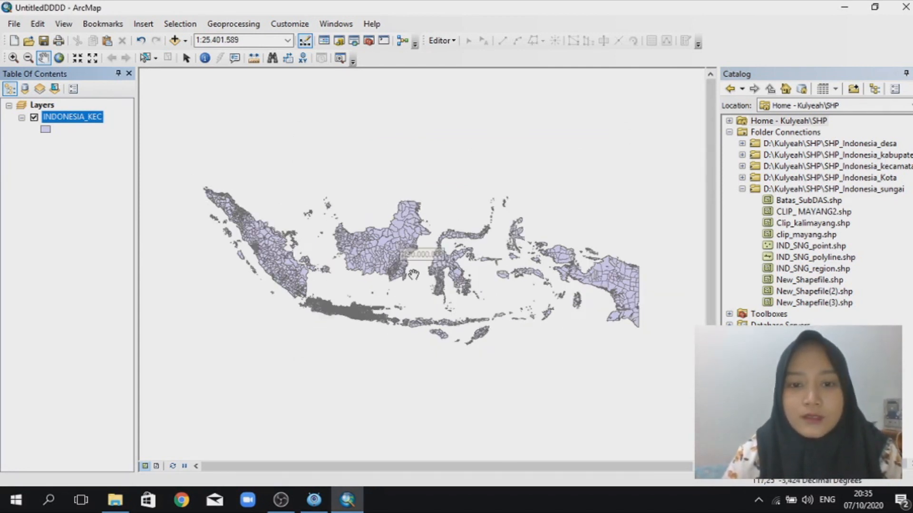
scroll(413, 274, "down", 1)
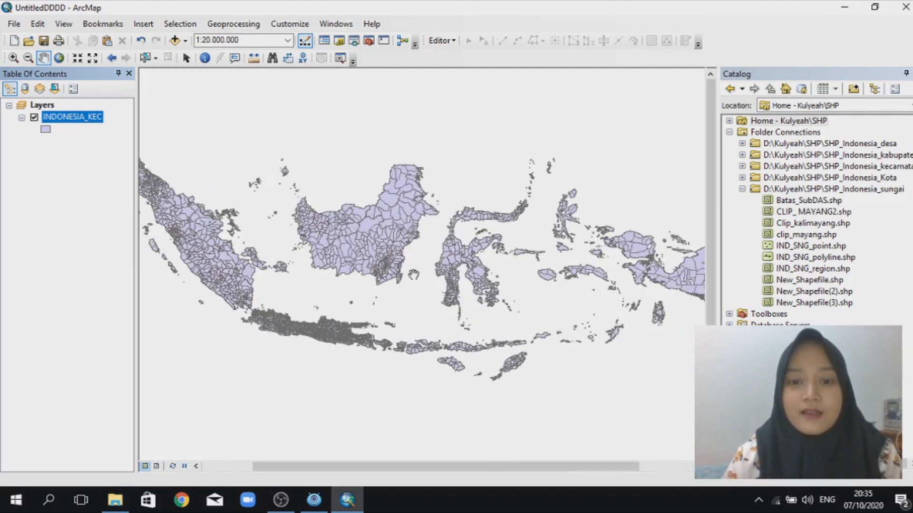
scroll(414, 274, "down", 1)
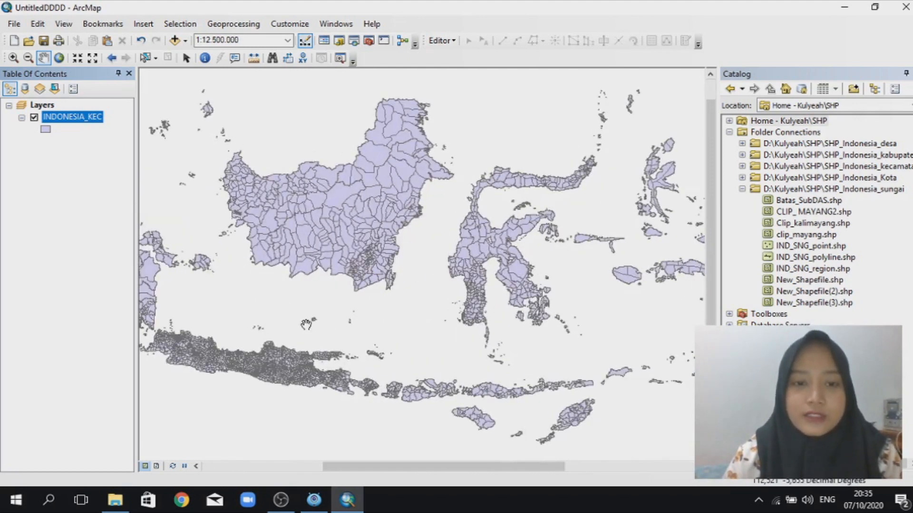
scroll(376, 270, "down", 1)
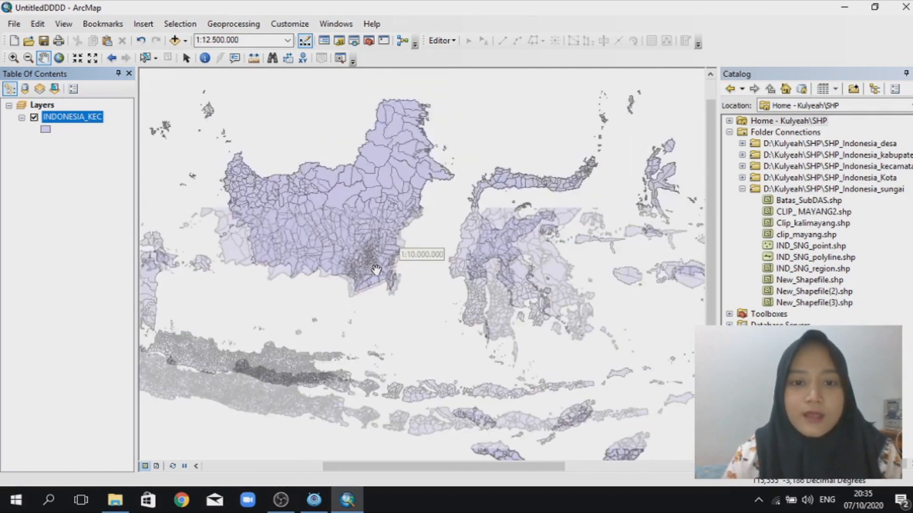
scroll(376, 270, "up", 5)
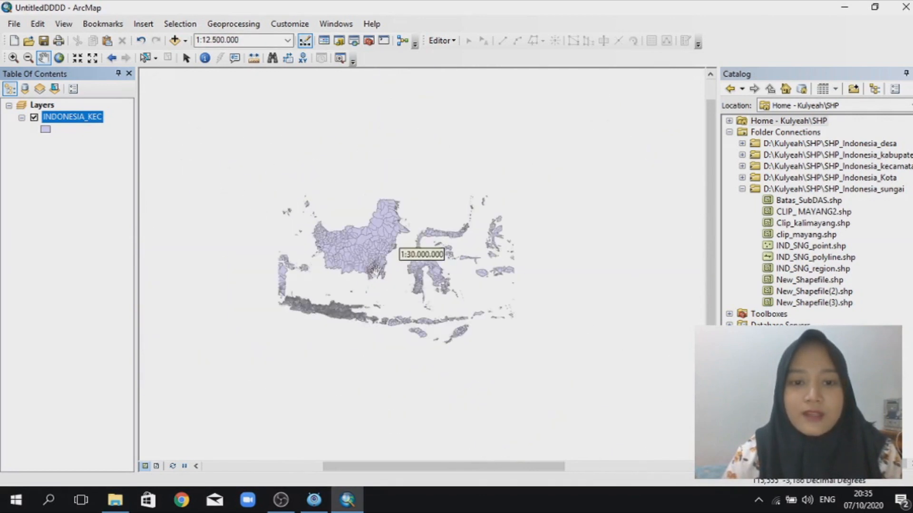
Step: Categorize the INDONESIA_KEC layer's symbology by unique values, using Kecamatan as the value field
right_click(70, 120)
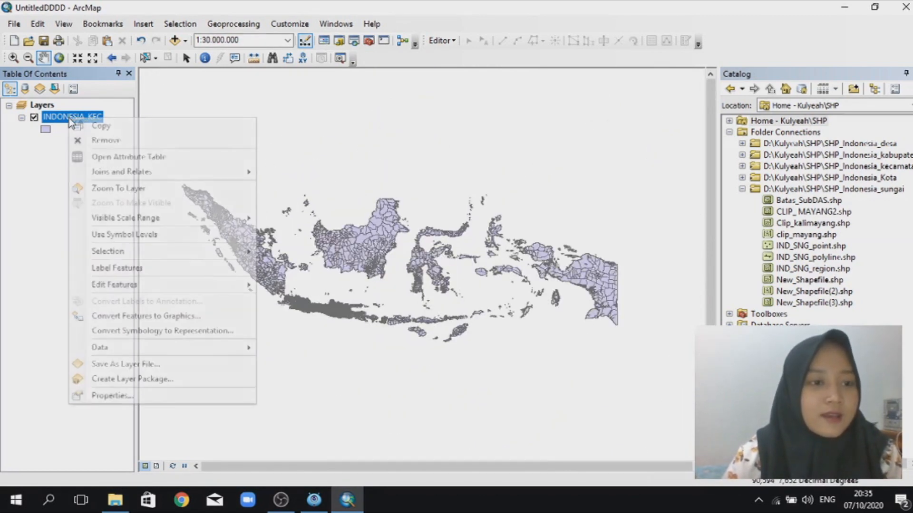
left_click(121, 398)
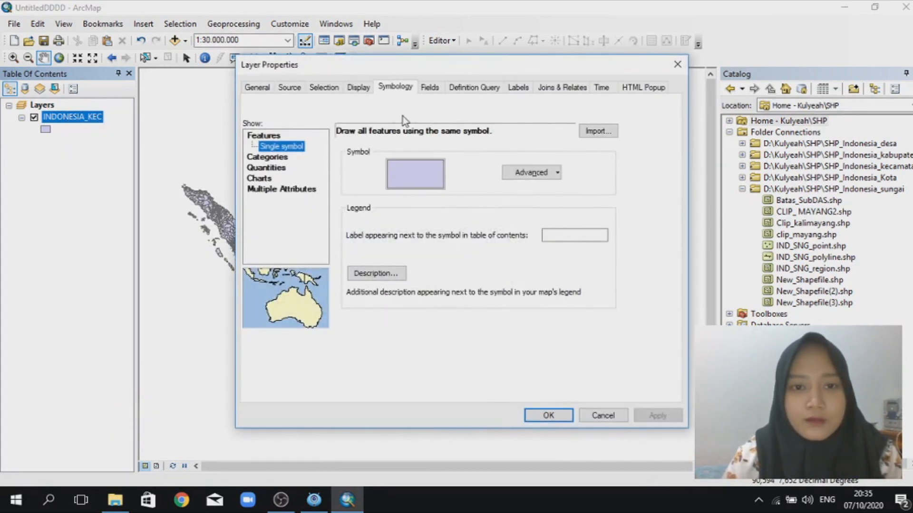
left_click(394, 86)
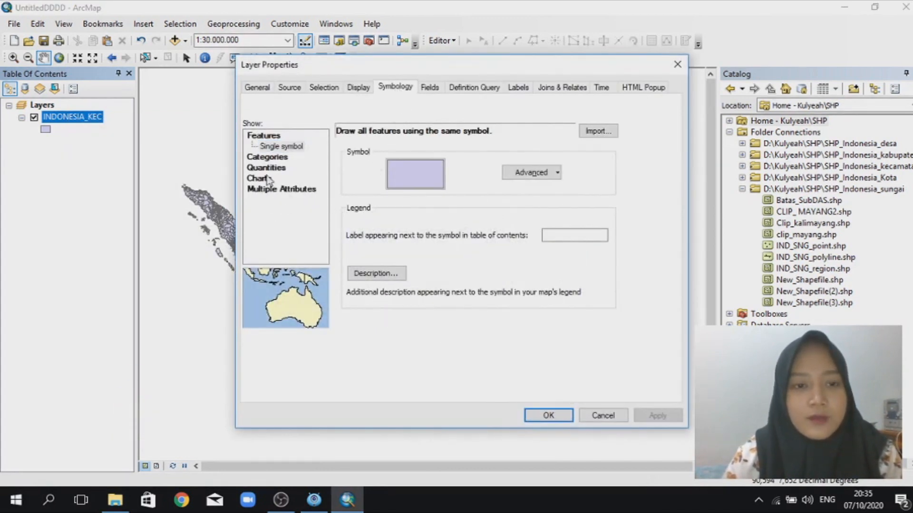
left_click(270, 157)
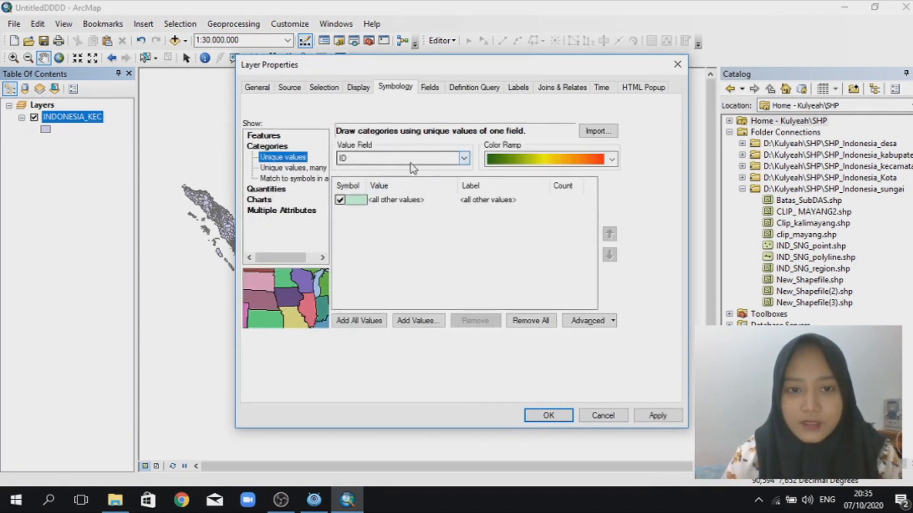
left_click(464, 160)
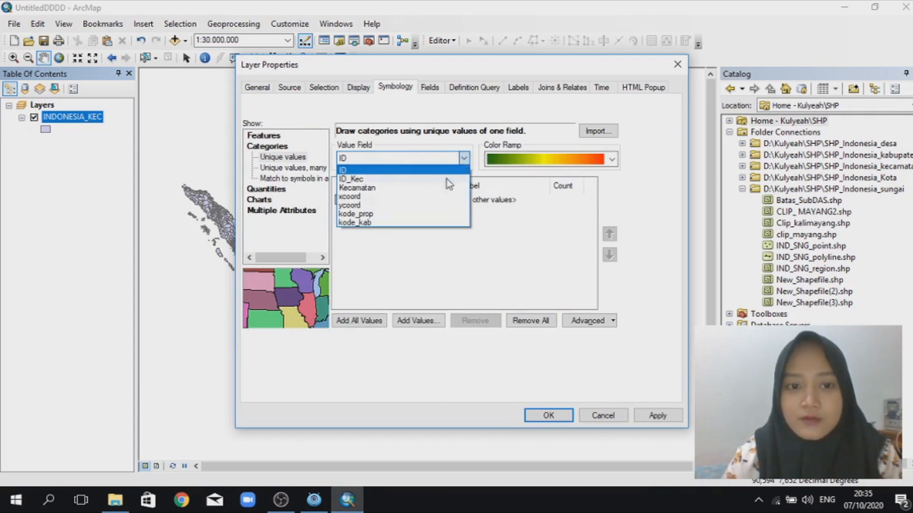
left_click(371, 182)
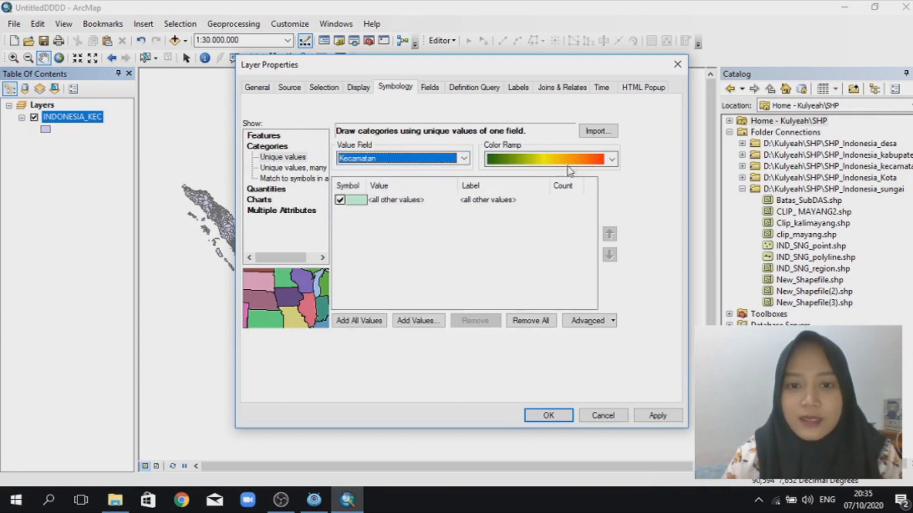
Step: Choose a green-yellow-red color ramp, generate the full list of unique values, and apply the symbology to the layer
left_click(611, 160)
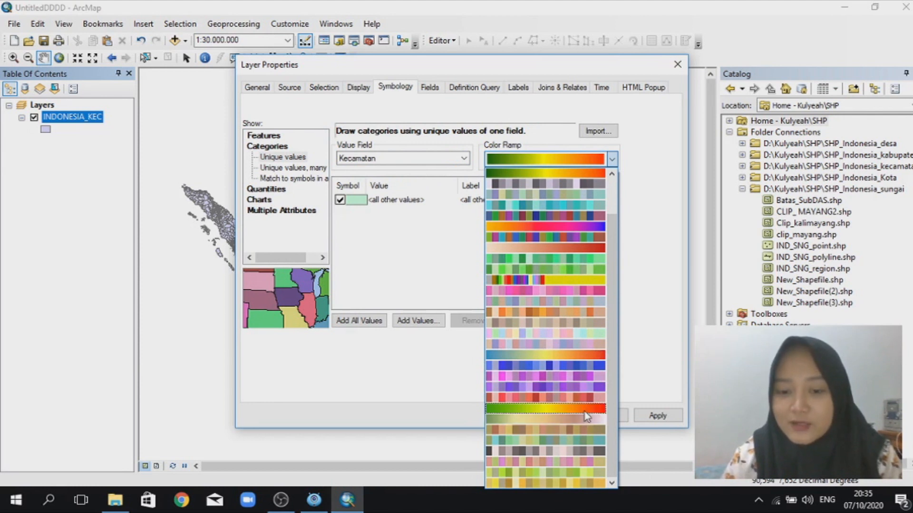
left_click(587, 409)
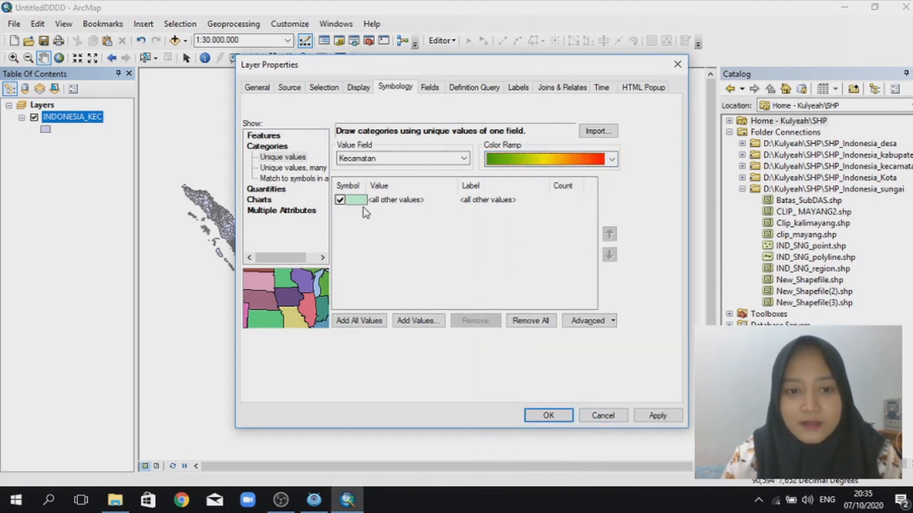
left_click(361, 323)
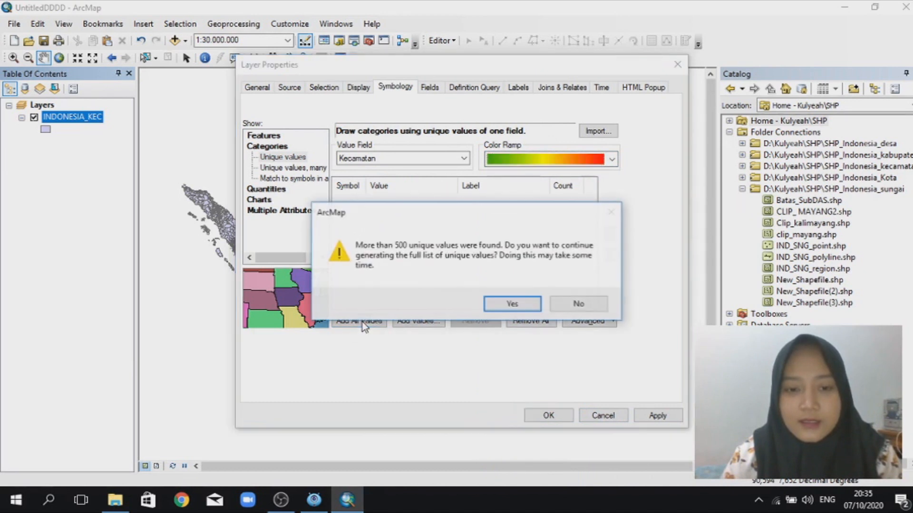
left_click(511, 304)
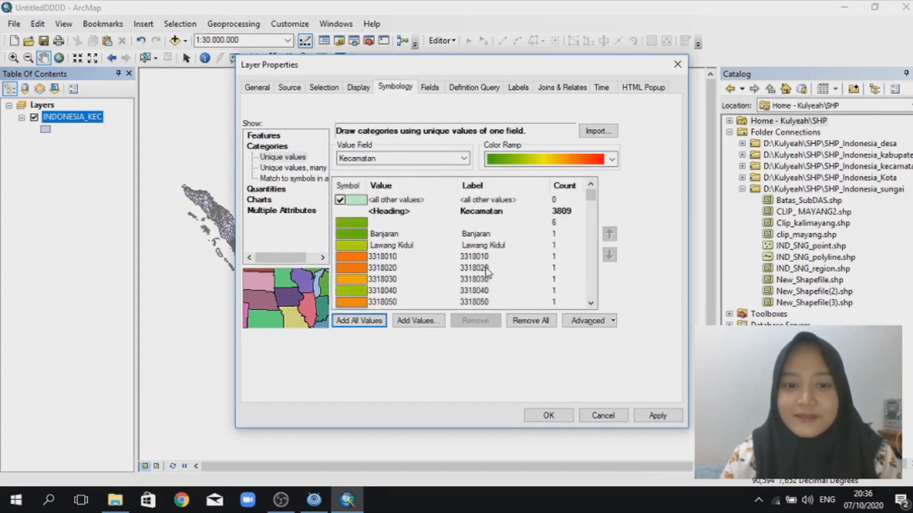
left_click(658, 417)
left_click(547, 416)
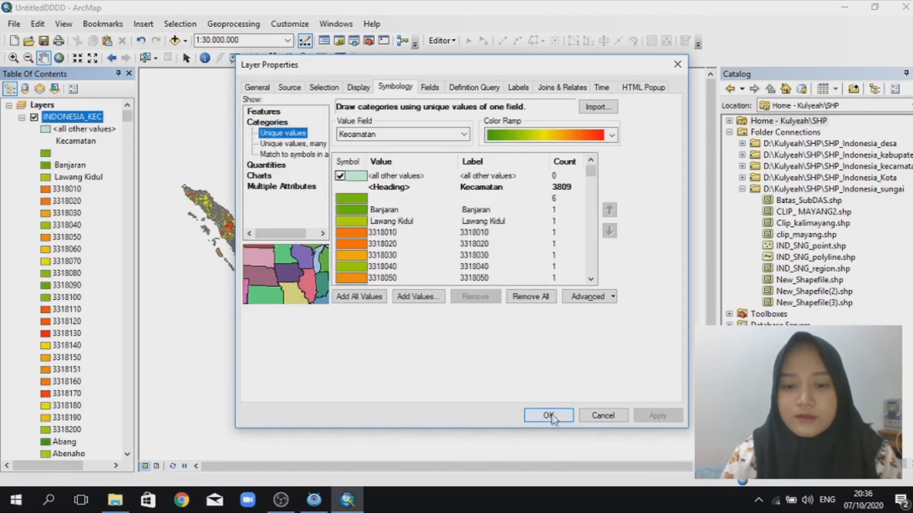
left_click(548, 416)
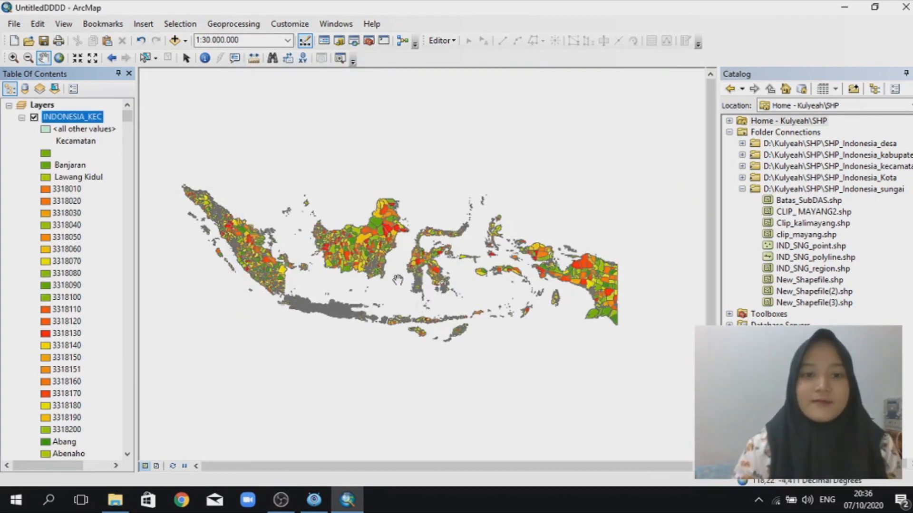
Step: Label the features of the INDONESIA_KEC layer on the map
scroll(378, 292, "up", 1)
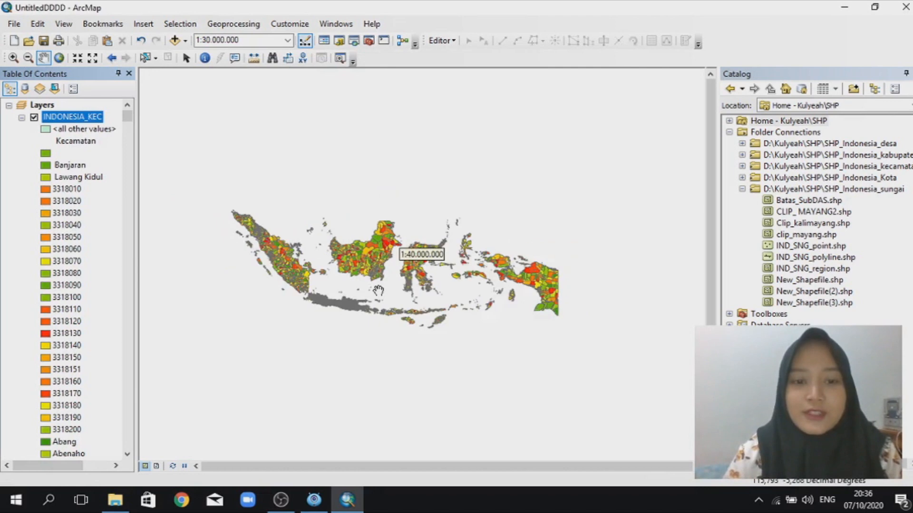
scroll(378, 293, "up", 3)
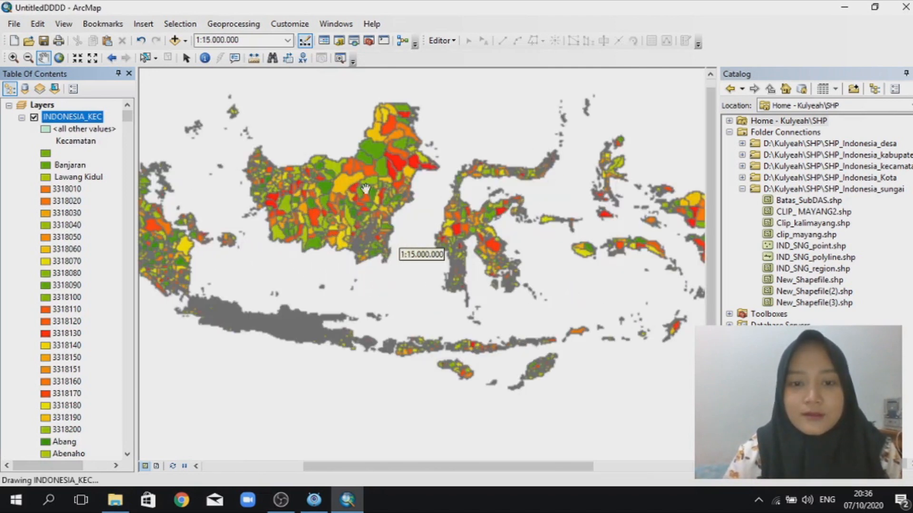
scroll(374, 328, "up", 2)
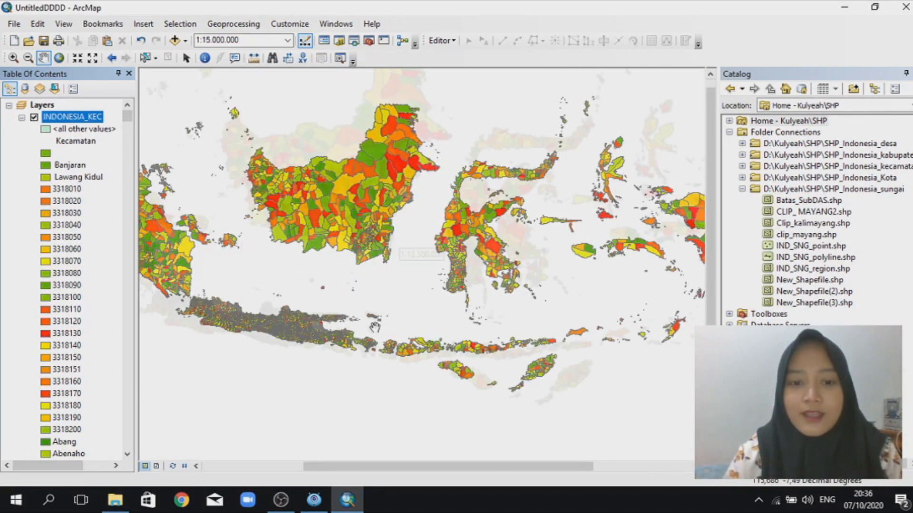
scroll(372, 330, "down", 2)
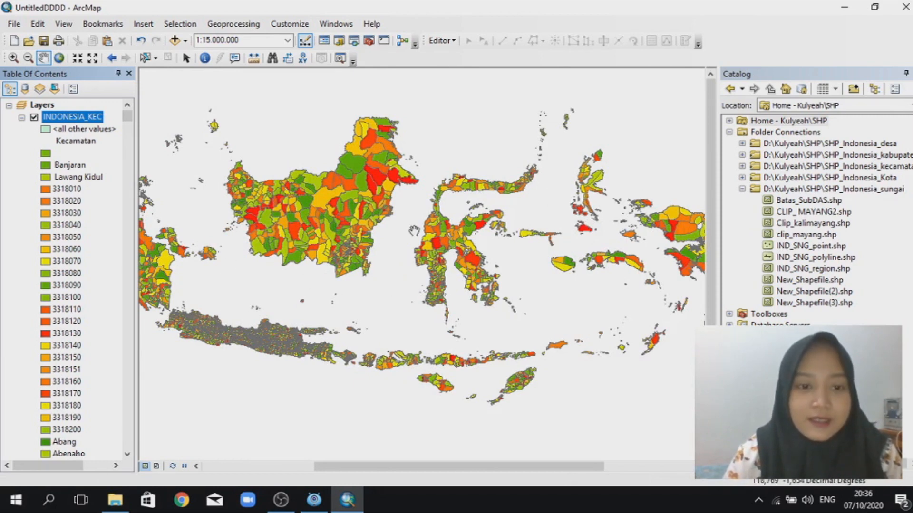
scroll(460, 274, "down", 3)
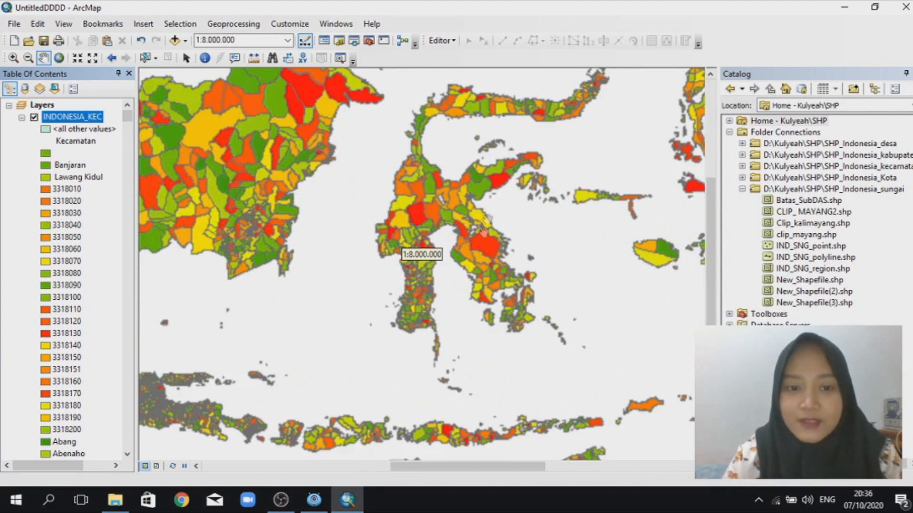
right_click(82, 121)
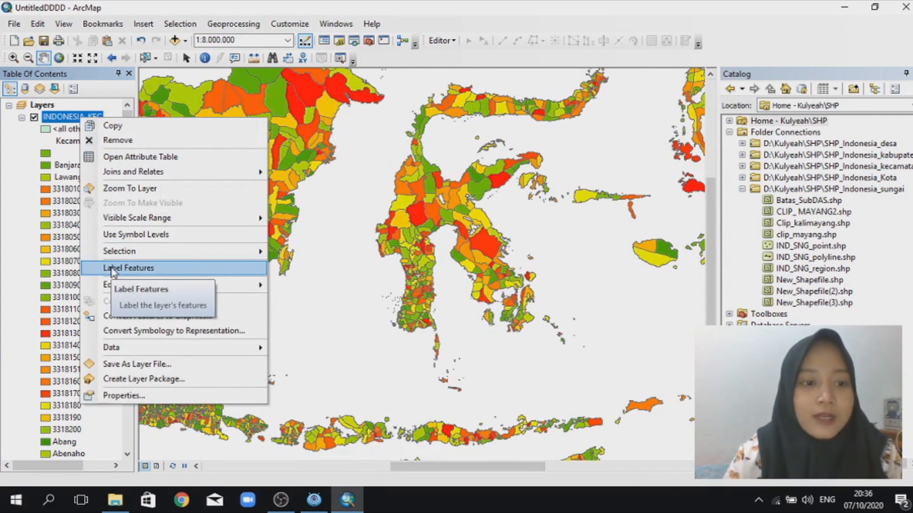
left_click(152, 269)
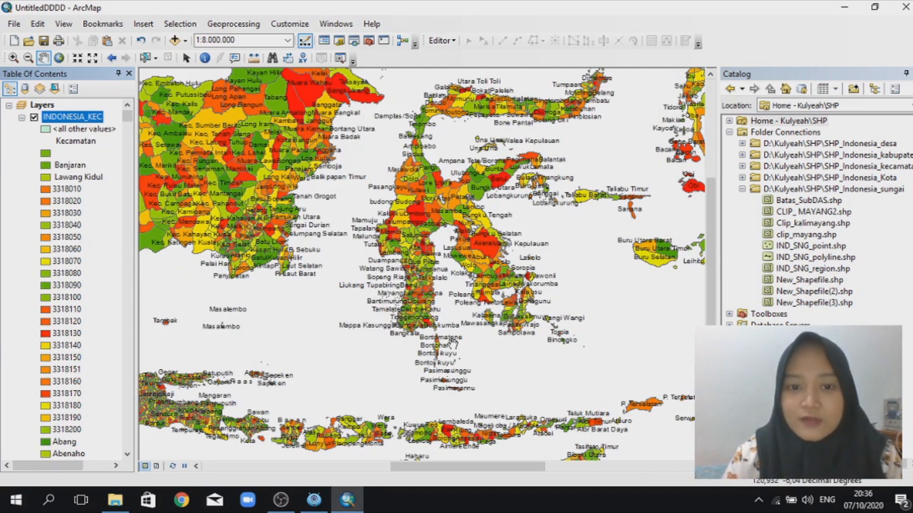
Step: Open the attribute table of the INDONESIA_KEC layer
scroll(439, 329, "down", 2)
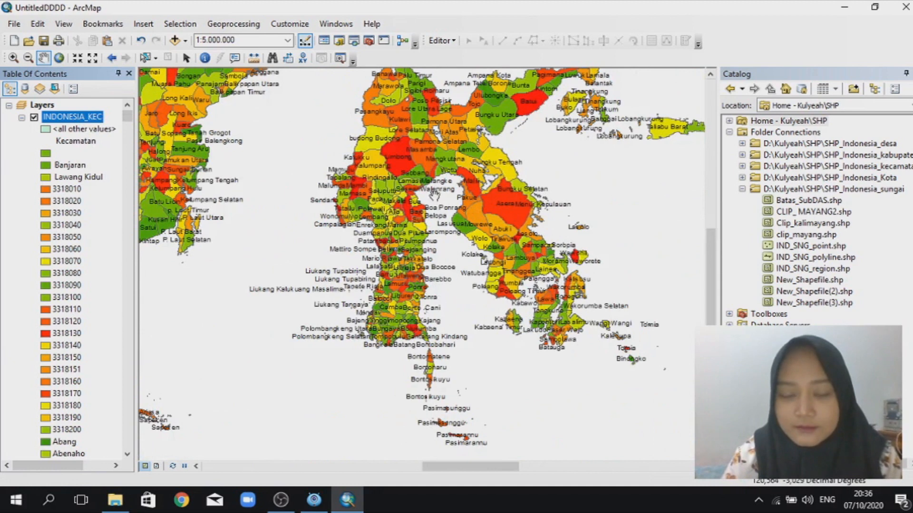
scroll(429, 203, "down", 2)
scroll(378, 271, "up", 3)
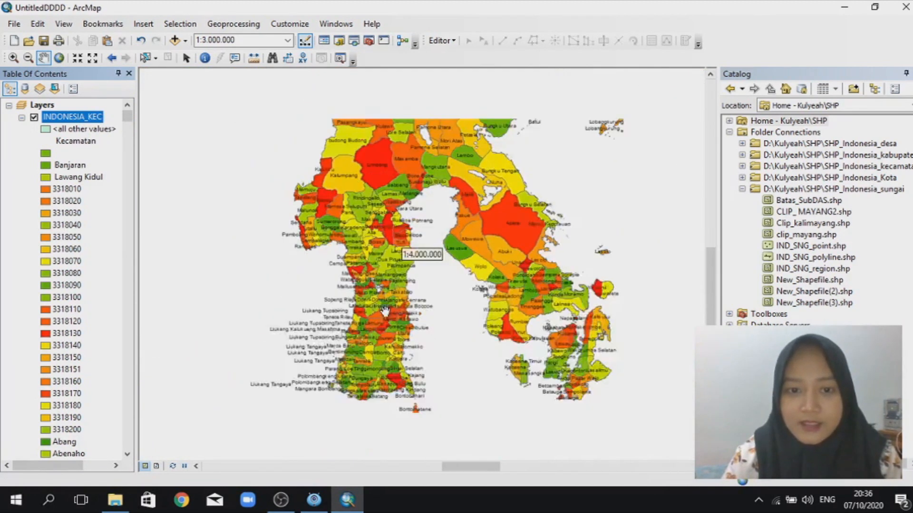
scroll(378, 321, "down", 2)
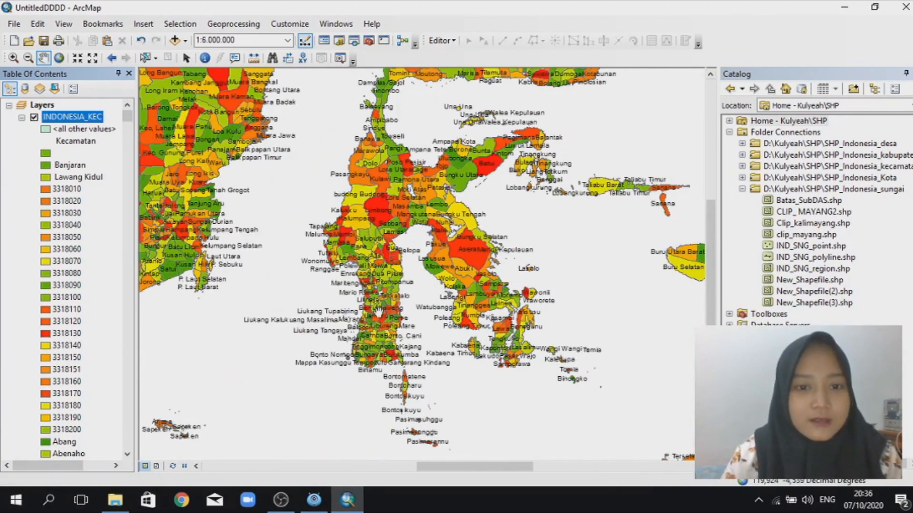
left_click(70, 119)
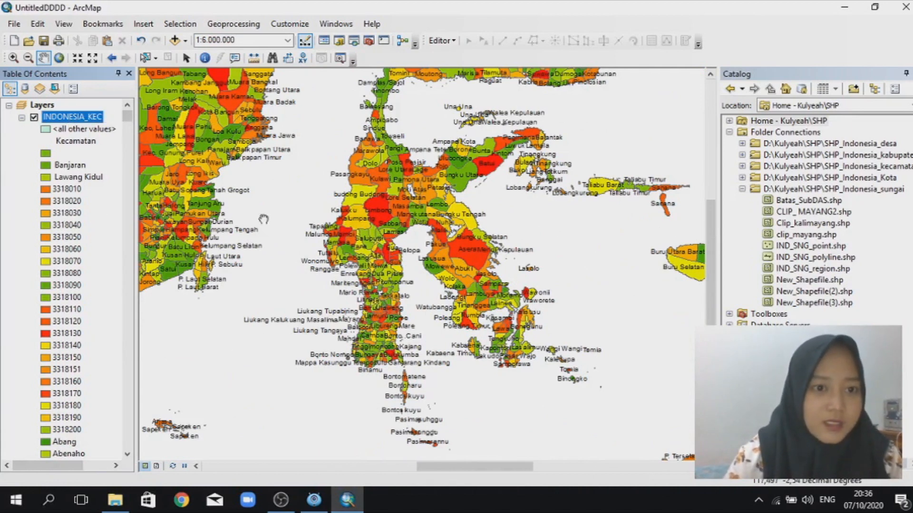
left_click_drag(263, 218, 420, 263)
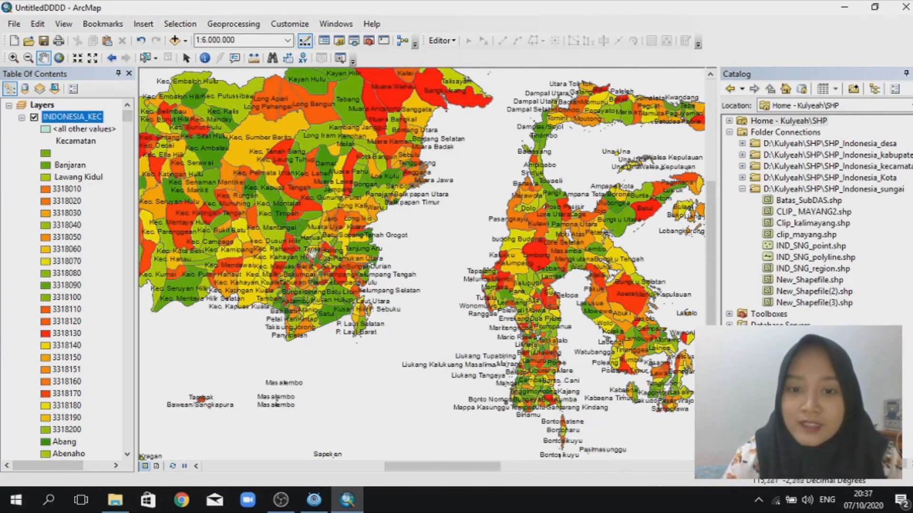
right_click(69, 121)
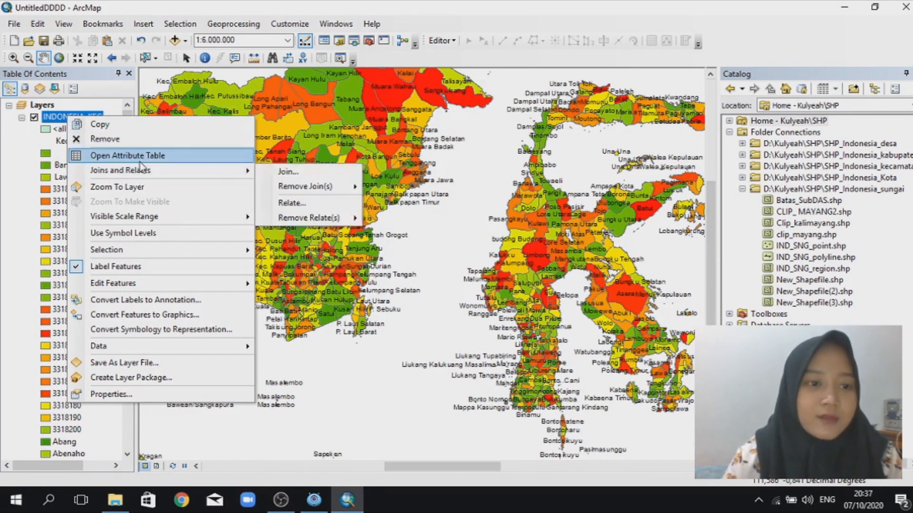
left_click(125, 155)
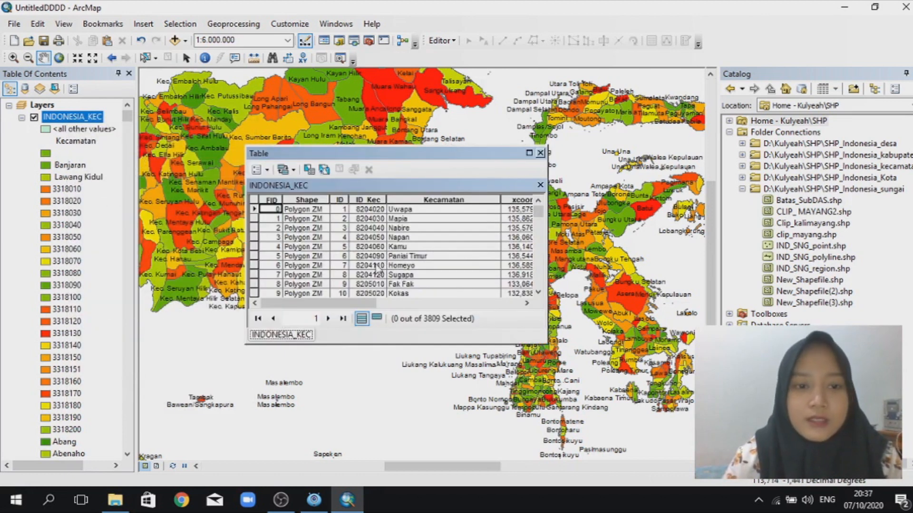
Step: Find the record containing PATRANG in the INDONESIA_KEC attribute table, and close the search dialog
left_click(255, 172)
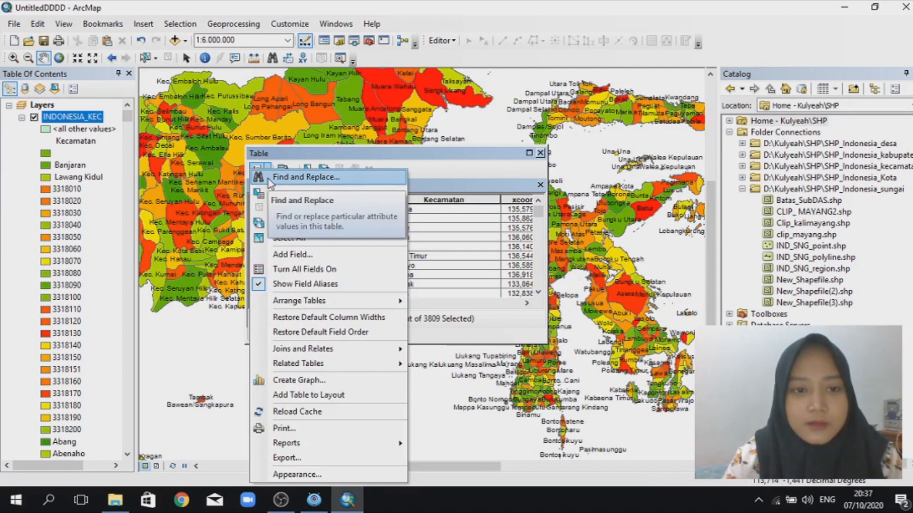
left_click(269, 176)
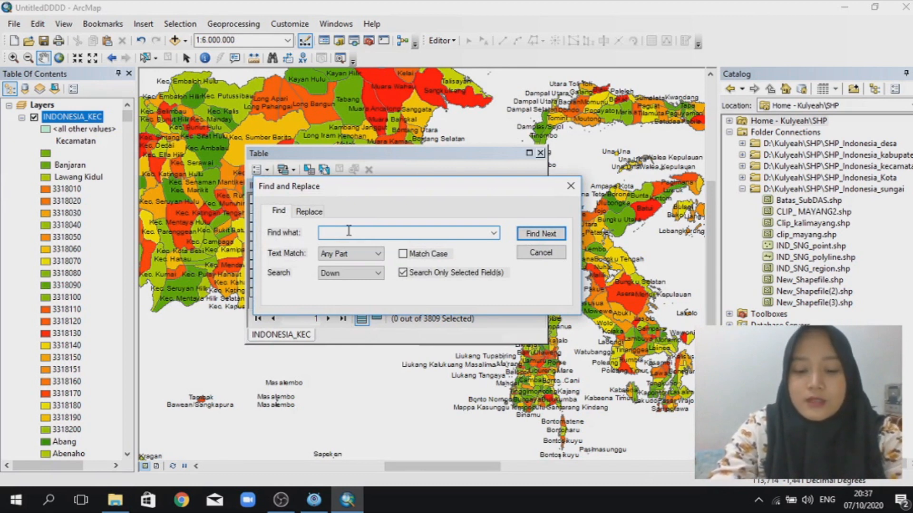
type("PATRANG")
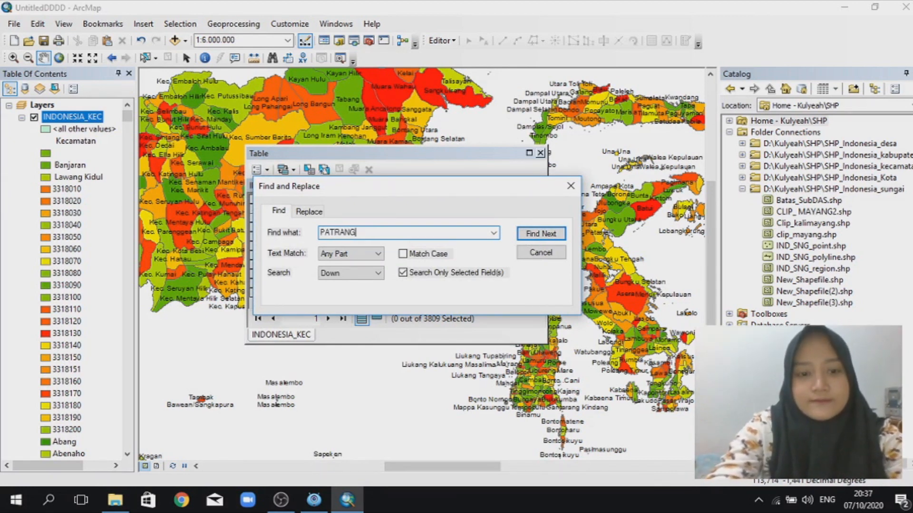
left_click(531, 240)
left_click(572, 186)
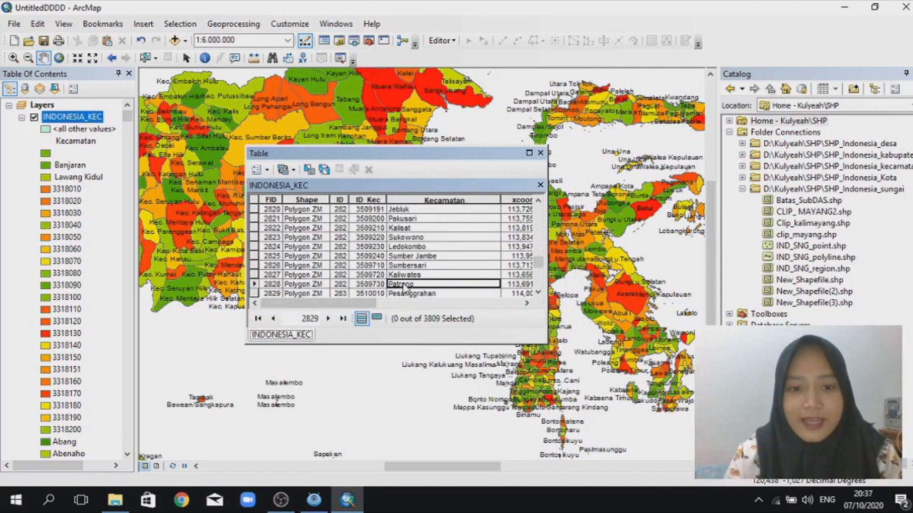
Step: Select the Patrang record in the INDONESIA_KEC attribute table and close the table
scroll(423, 244, "down", 2)
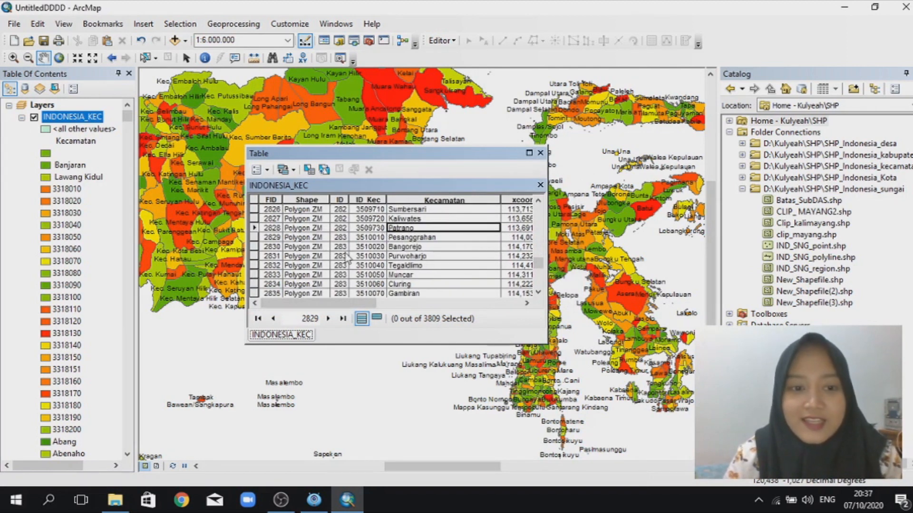
left_click(255, 229)
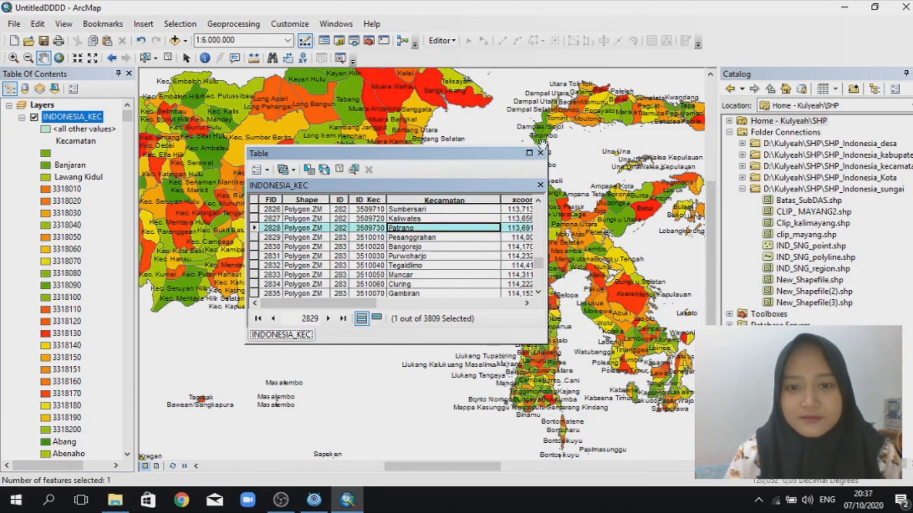
left_click(540, 153)
Step: Locate the selected Patrang sub-district on the map at 1:400.000 scale and close the Catalog
scroll(375, 266, "up", 2)
scroll(376, 265, "down", 3)
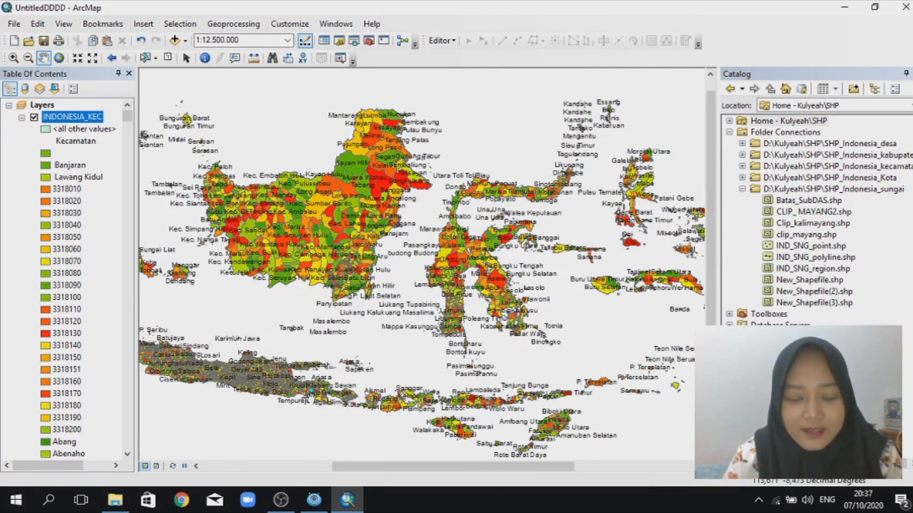
scroll(304, 409, "up", 3)
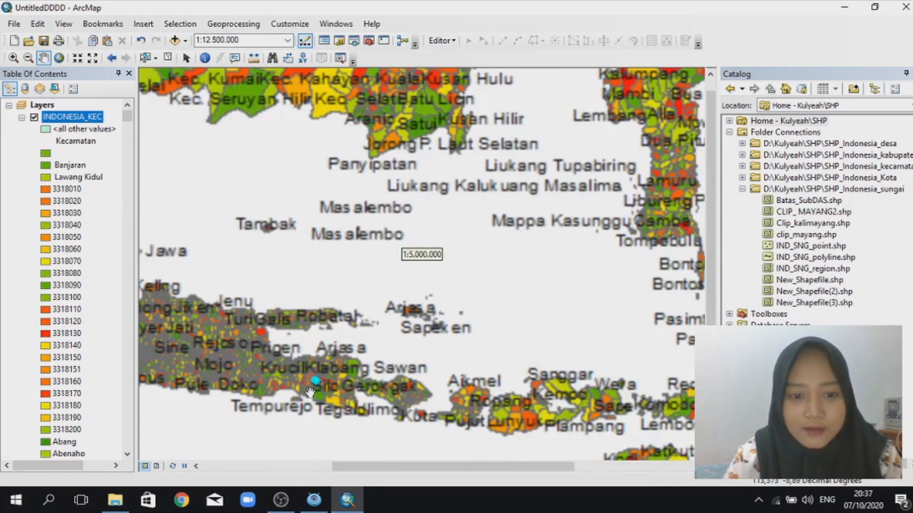
scroll(291, 417, "up", 1)
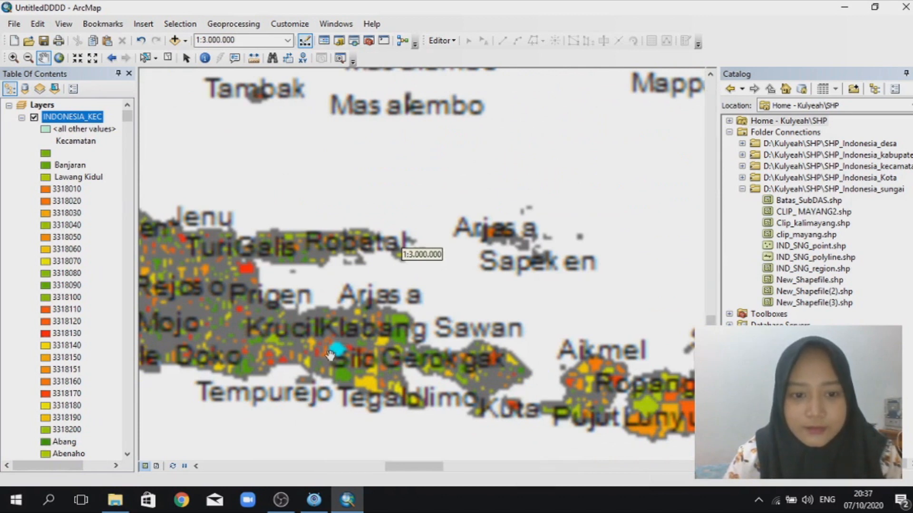
left_click_drag(335, 359, 374, 256)
scroll(375, 256, "up", 1)
scroll(374, 256, "up", 3)
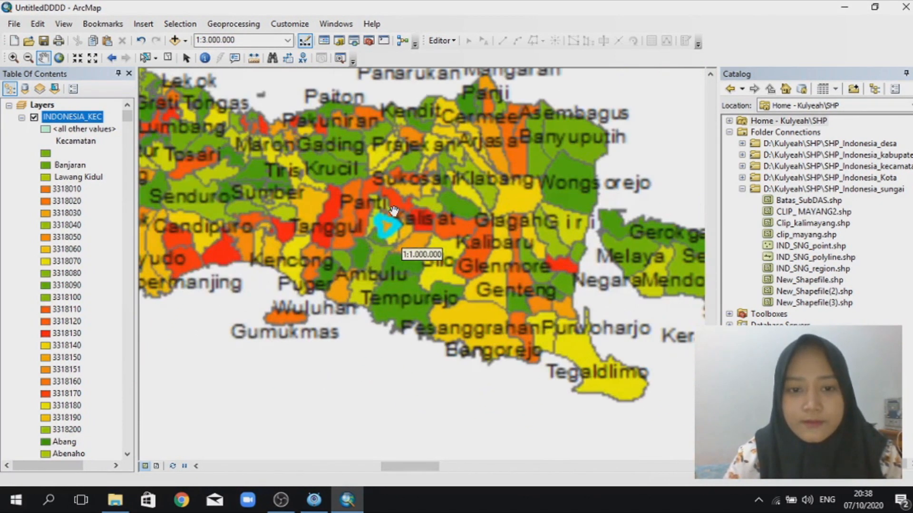
scroll(386, 217, "up", 2)
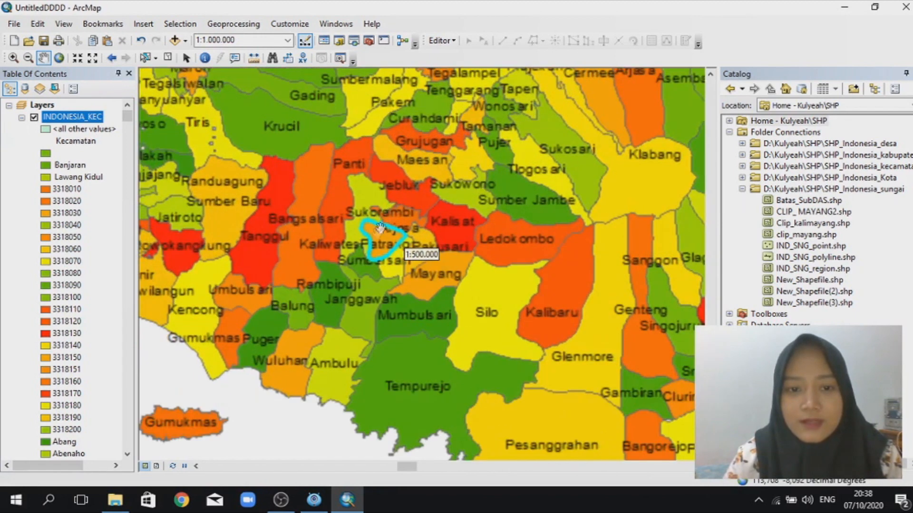
scroll(386, 253, "up", 1)
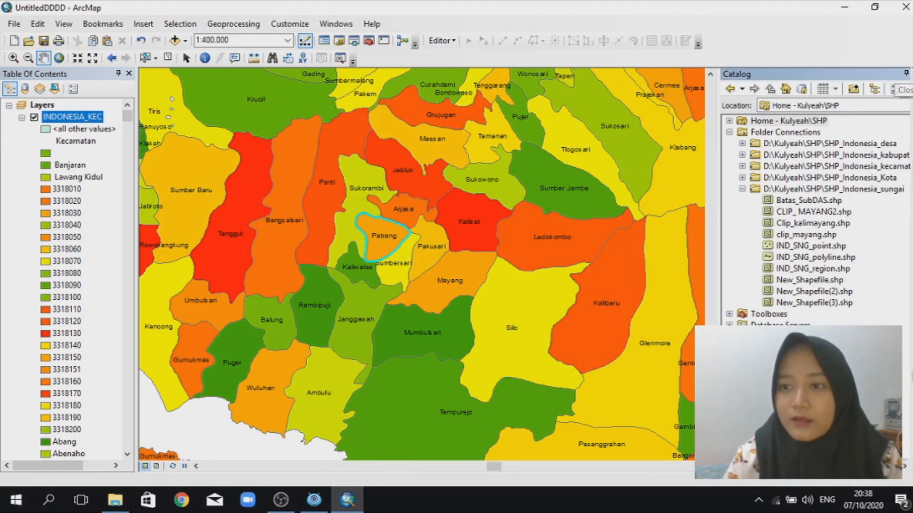
left_click(906, 72)
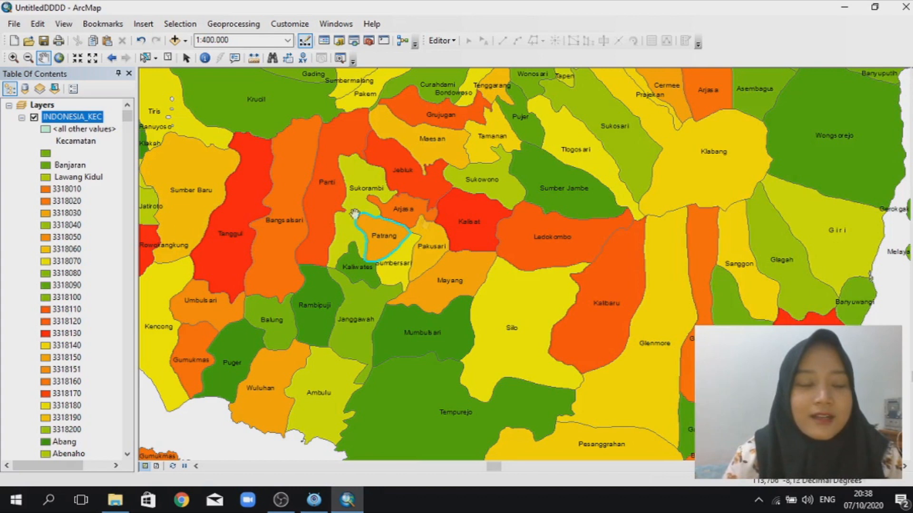
Step: Open the attribute table of the INDONESIA_KEC layer and start an edit session
right_click(88, 123)
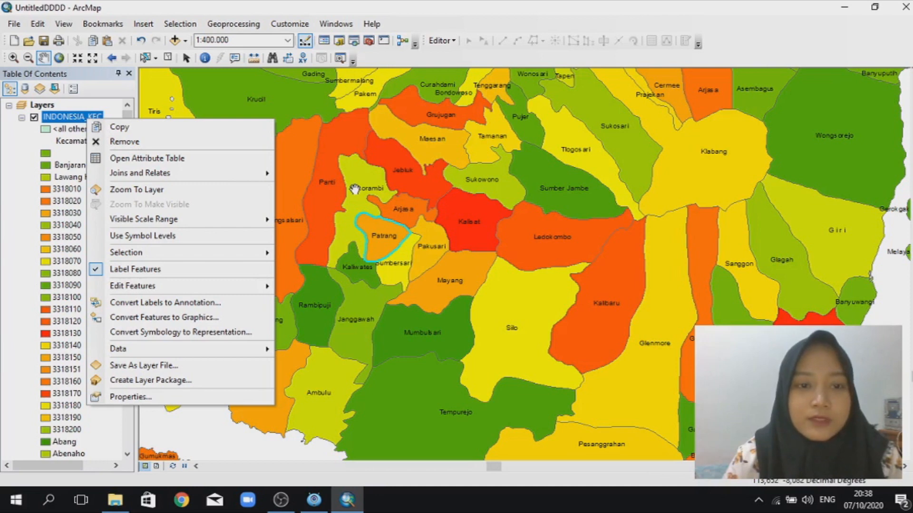
left_click_drag(354, 189, 523, 264)
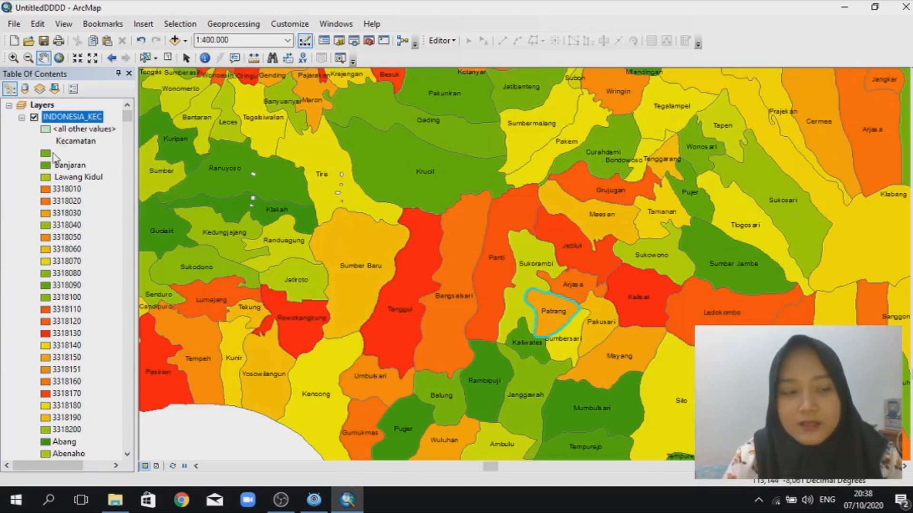
right_click(75, 122)
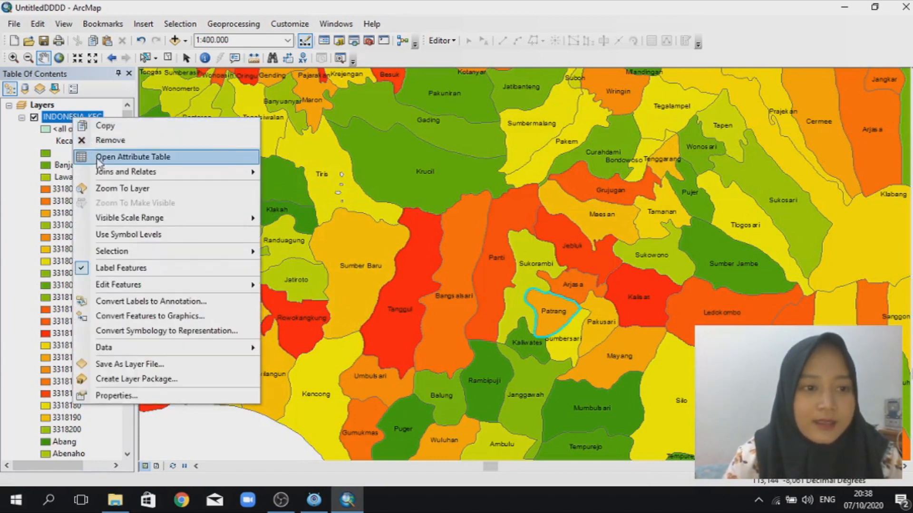
left_click(102, 158)
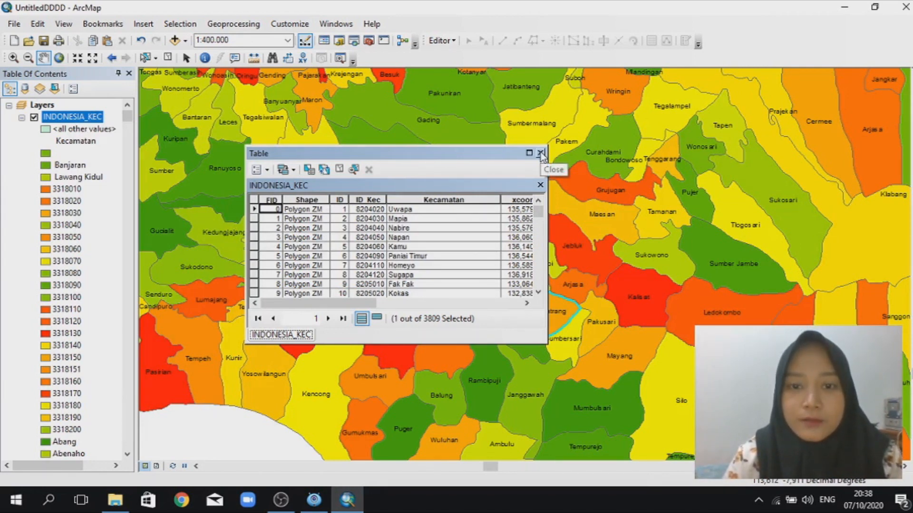
left_click(449, 42)
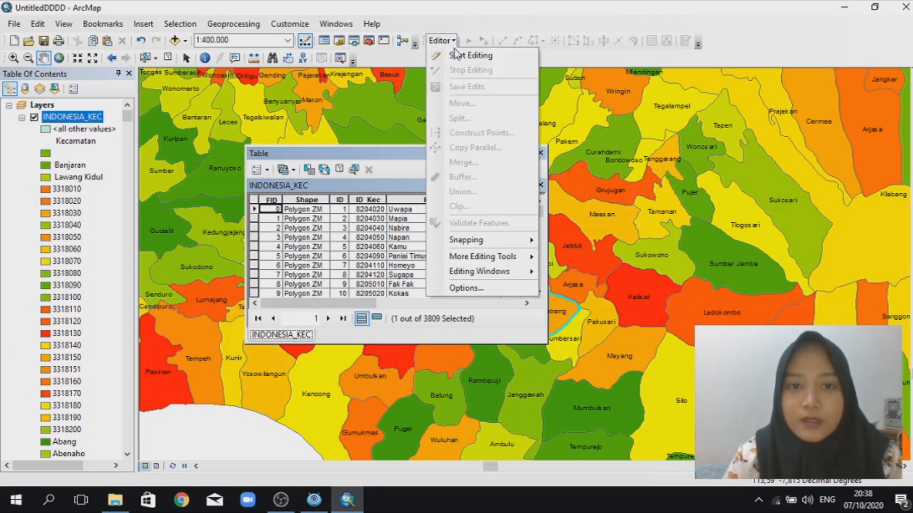
left_click(457, 56)
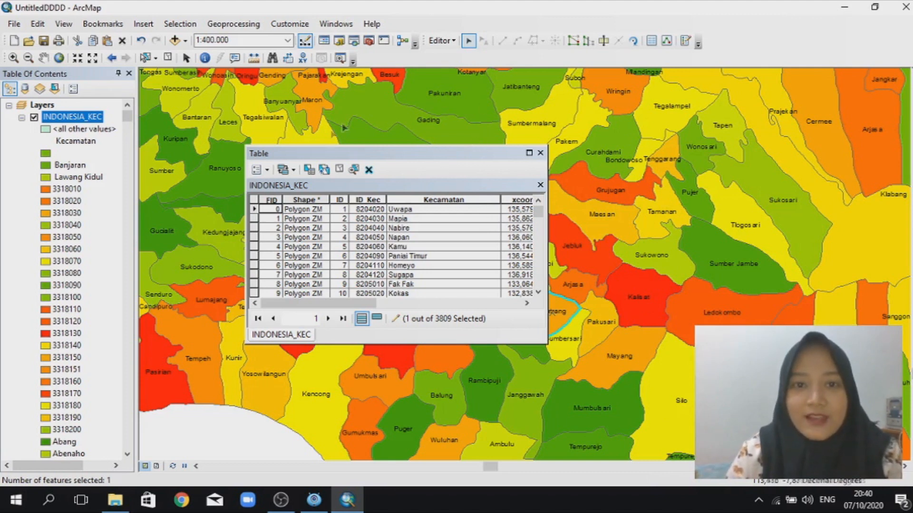
left_click(440, 40)
left_click(440, 41)
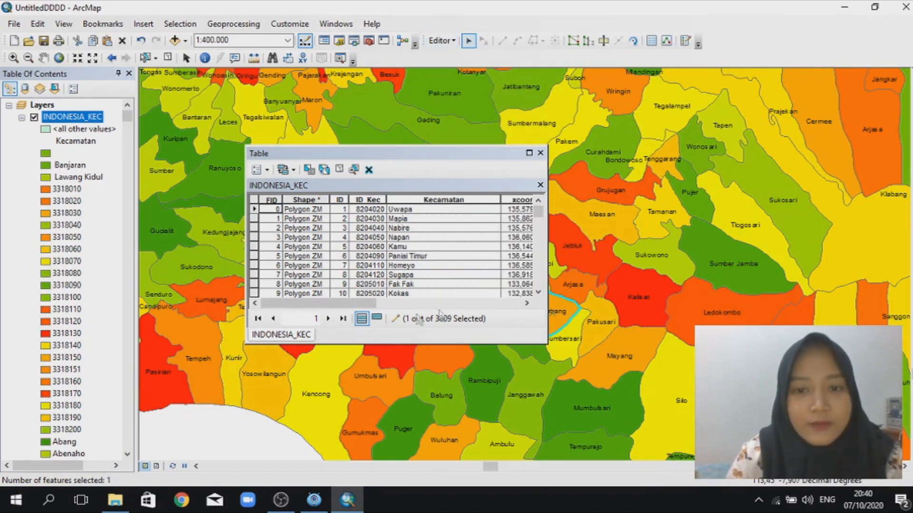
Step: Find the first record with code 3509 in the kode_kab field of the INDONESIA_KEC table, and close the search dialog
left_click_drag(369, 305, 520, 342)
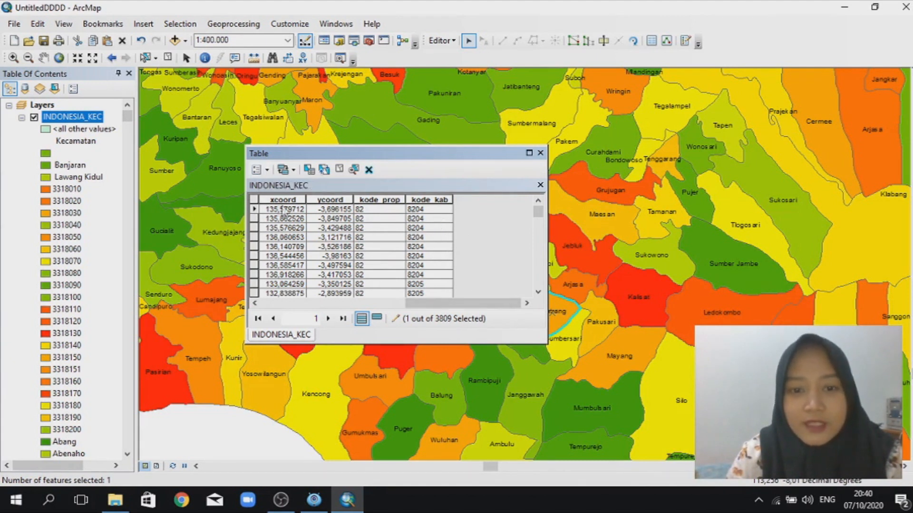
scroll(442, 256, "down", 7)
scroll(428, 265, "up", 7)
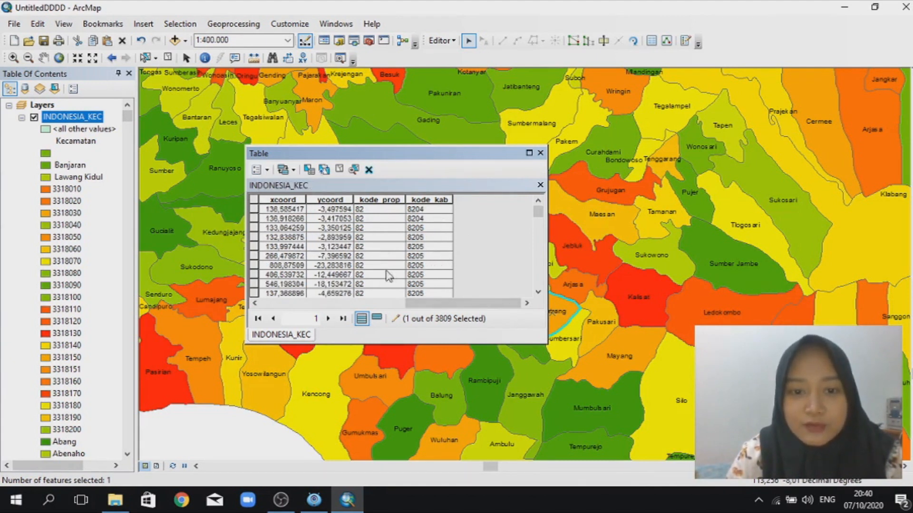
left_click(257, 170)
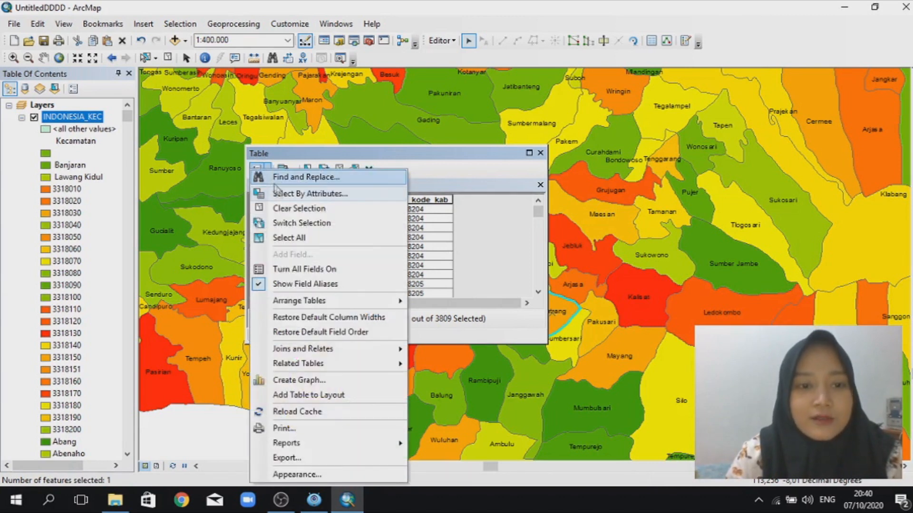
left_click(289, 179)
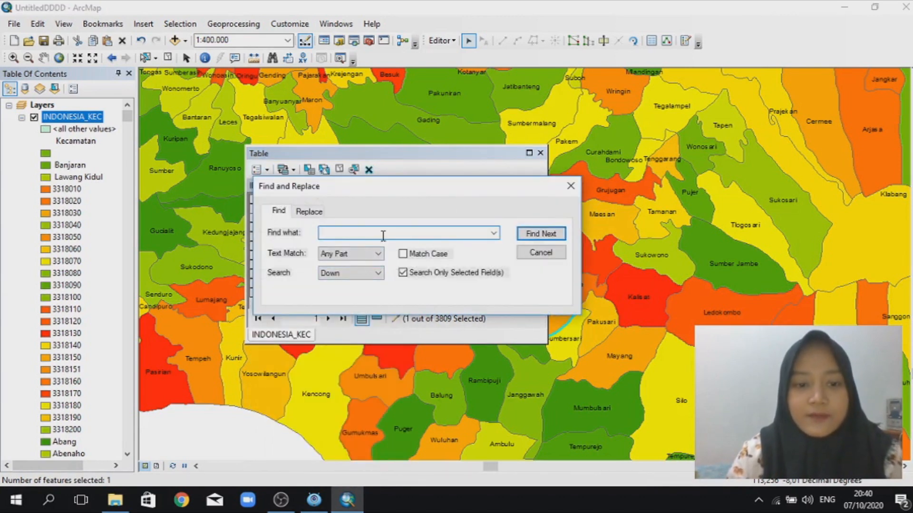
type("3")
type("09")
left_click(540, 234)
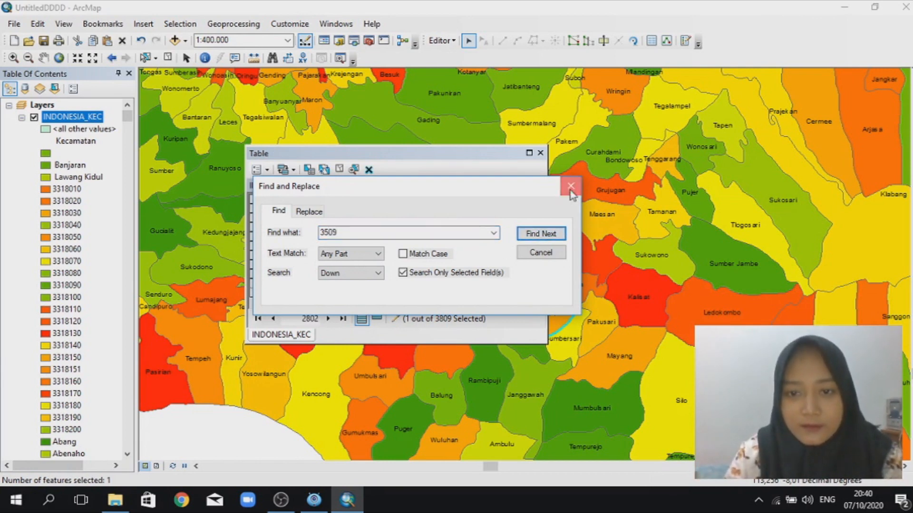
left_click(570, 185)
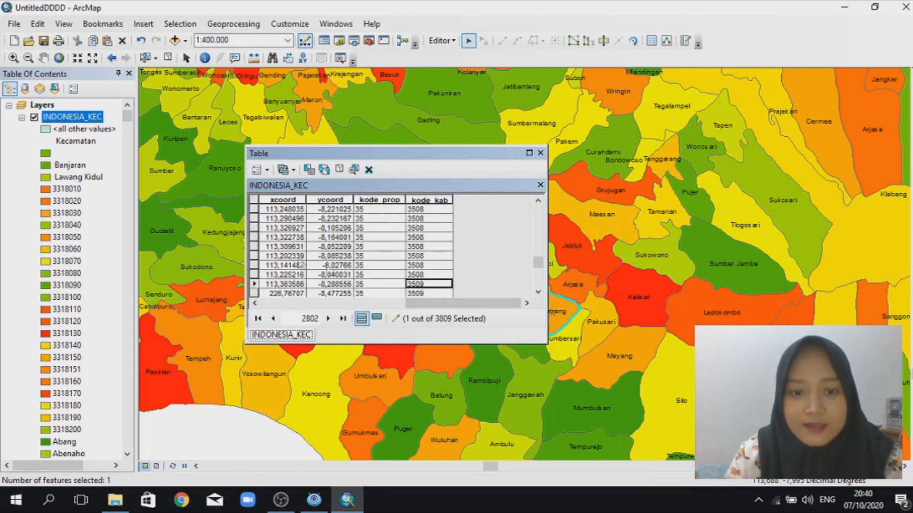
Step: Select all records above the first kode_kab 3509 record in the attribute table and delete them
left_click(295, 274)
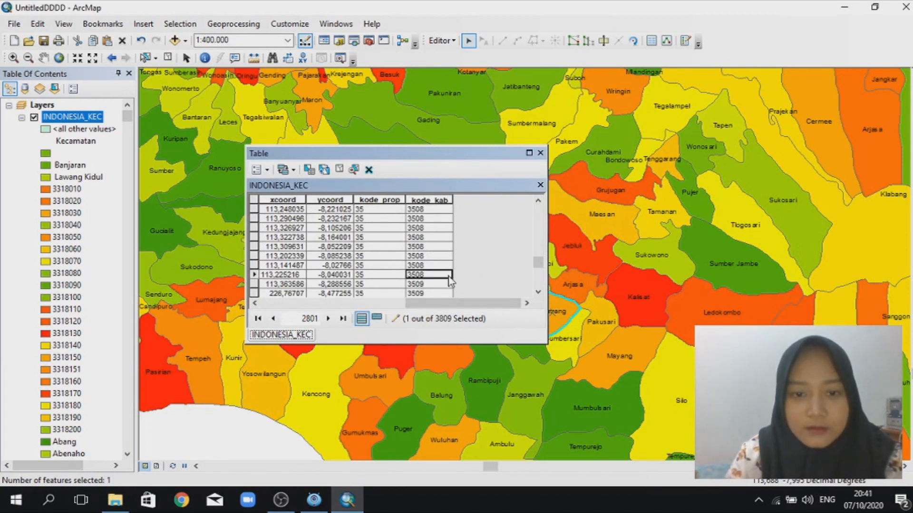
left_click_drag(256, 275, 289, 169)
left_click_drag(289, 169, 289, 169)
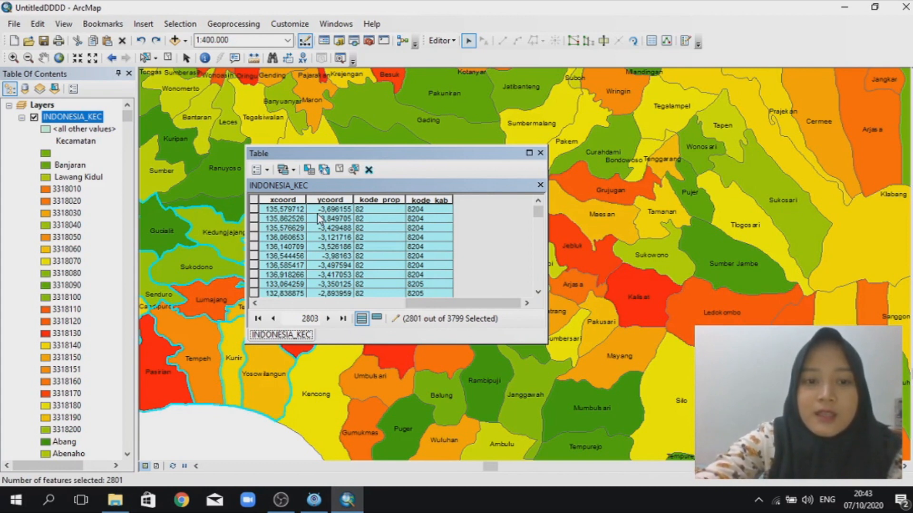
key("Delete")
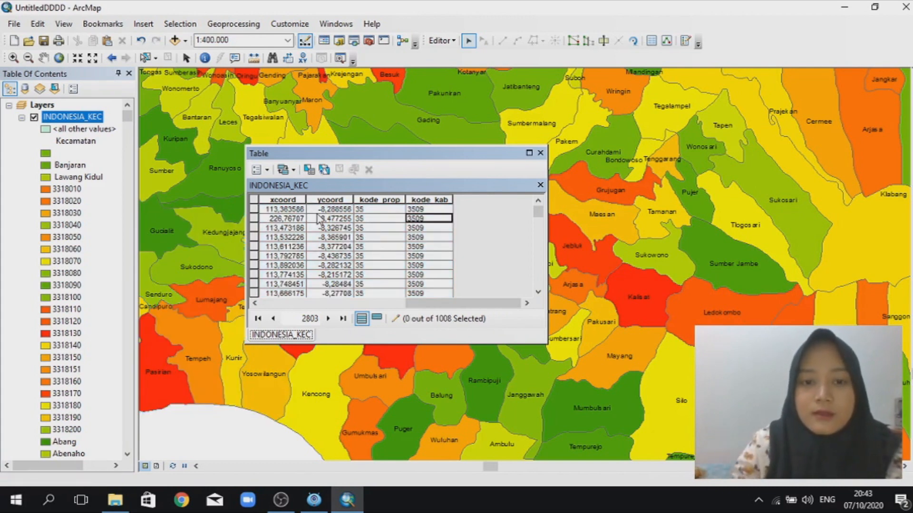
Step: Delete all records from kode_kab 3510 to the end of the attribute table, and close the table to view the remaining map
scroll(414, 255, "down", 10)
scroll(415, 255, "down", 3)
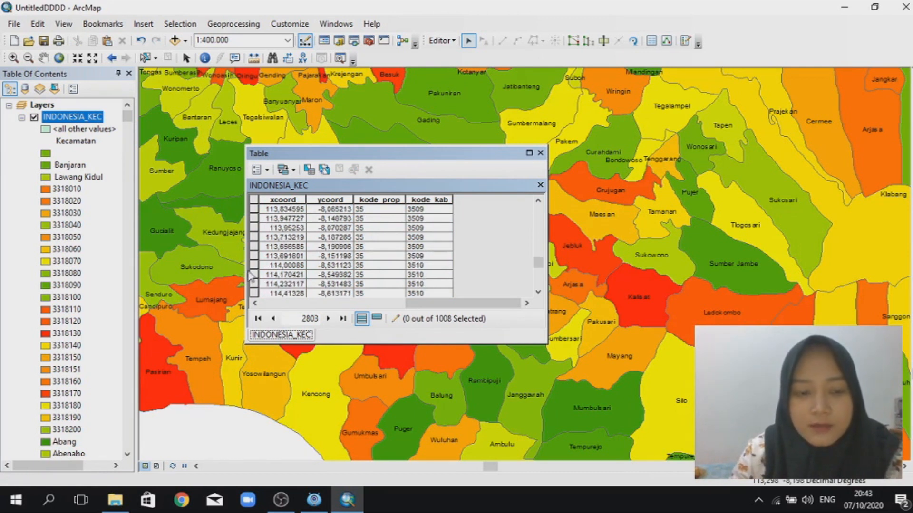
left_click_drag(253, 271, 281, 325)
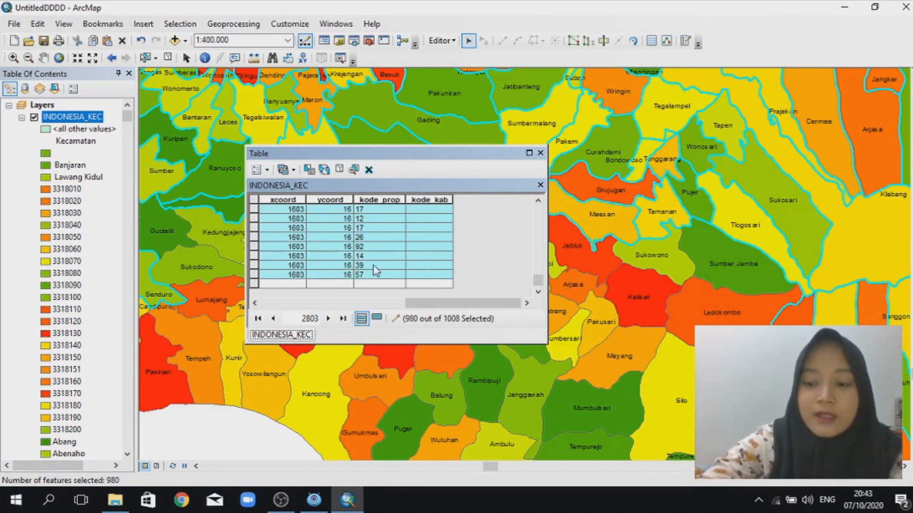
key("Delete")
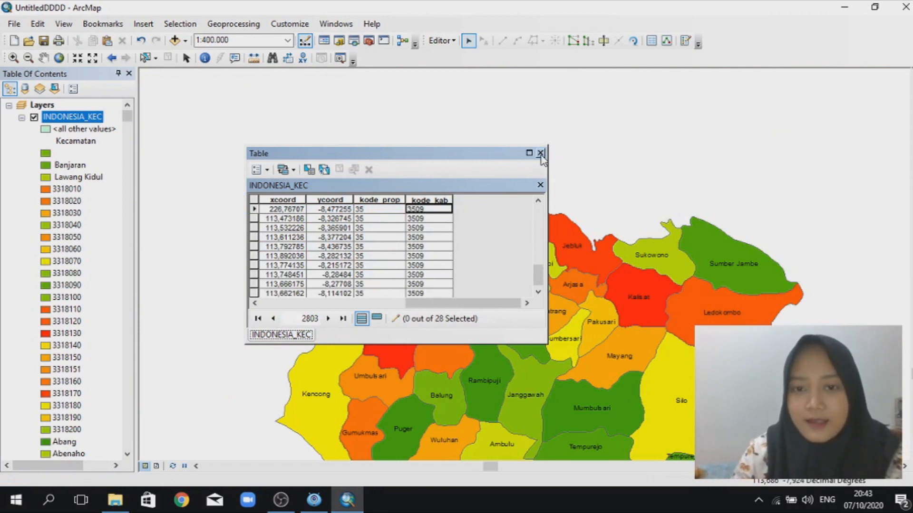
left_click(540, 153)
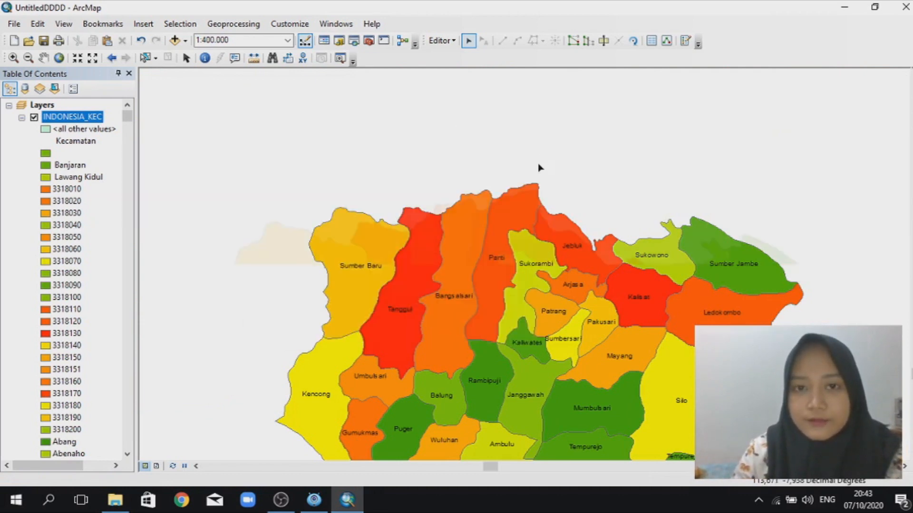
scroll(539, 168, "up", 4)
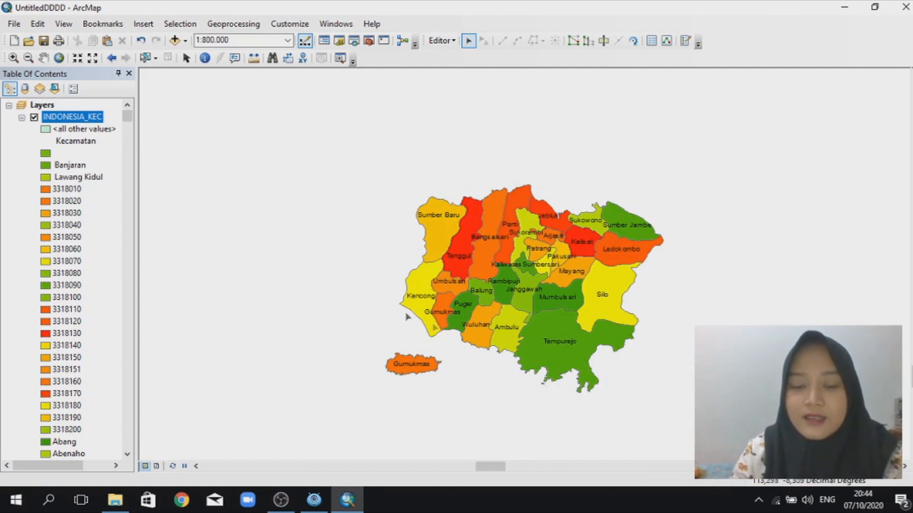
Step: Save the edits to the INDONESIA_KEC layer and stop the edit session
left_click(445, 43)
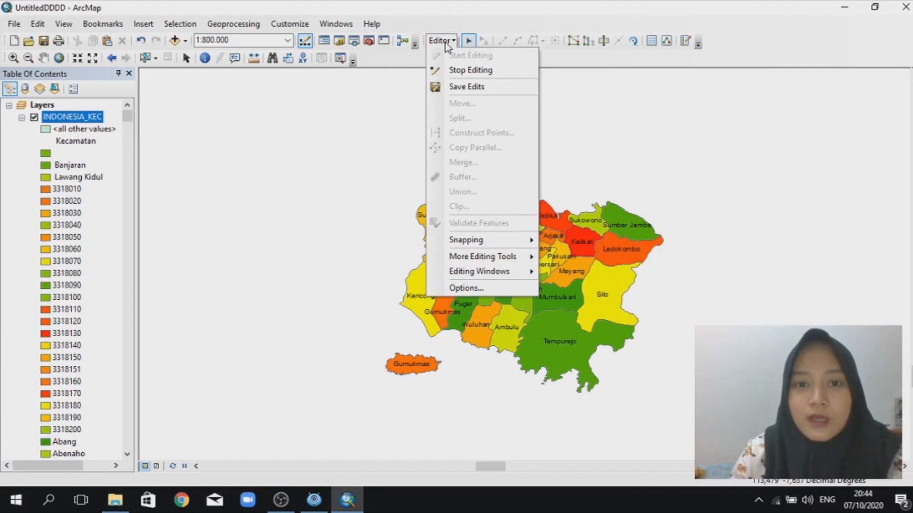
left_click(472, 87)
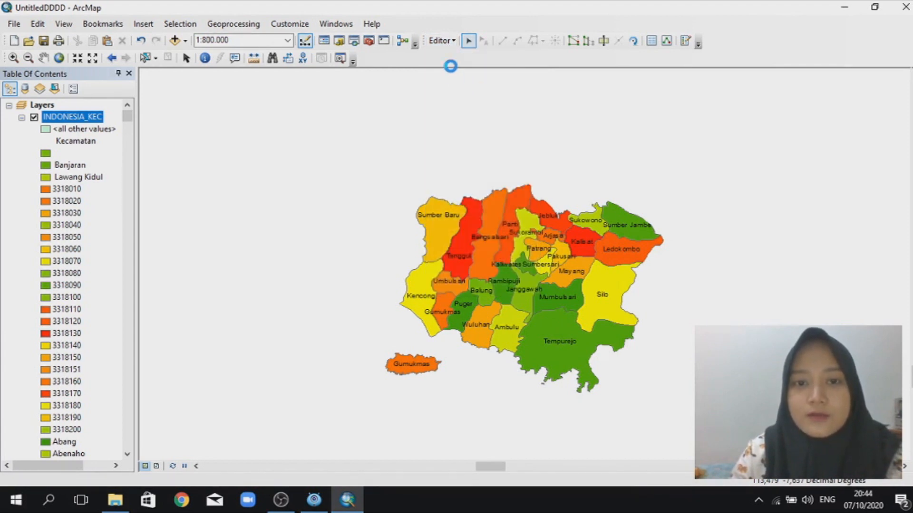
left_click(442, 40)
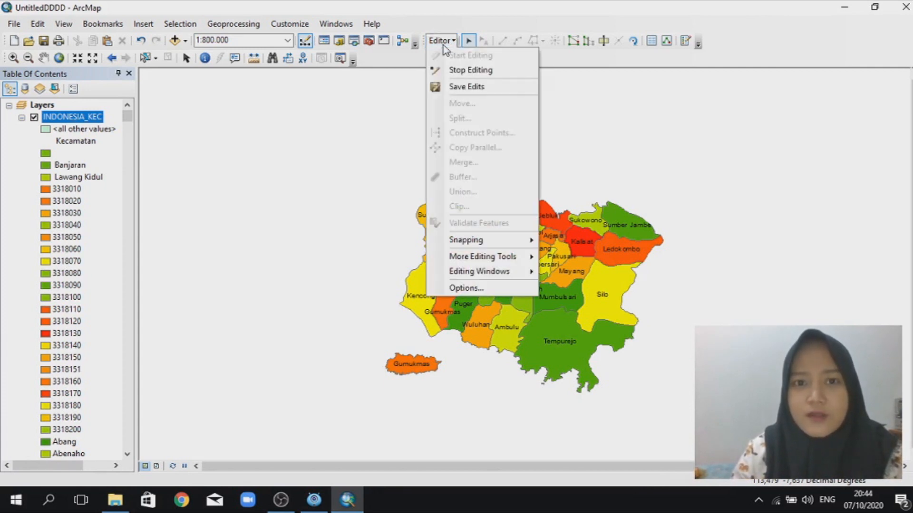
left_click(459, 70)
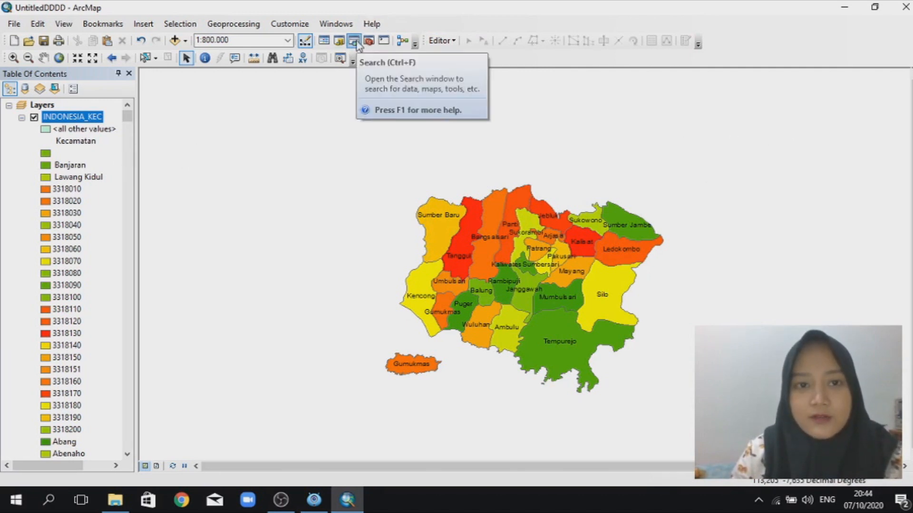
Step: Reopen the Catalog and keep Folder Connections collapsed so the System Toolboxes are within reach
left_click(341, 42)
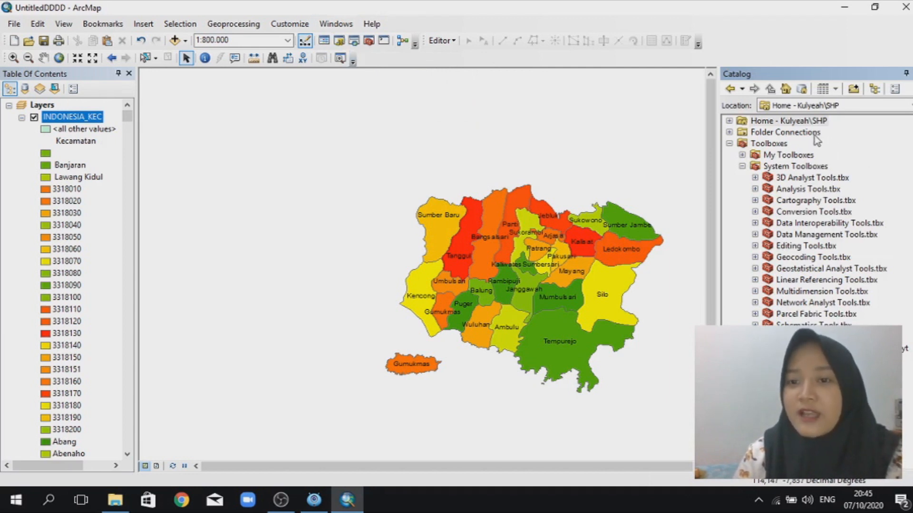
left_click(729, 133)
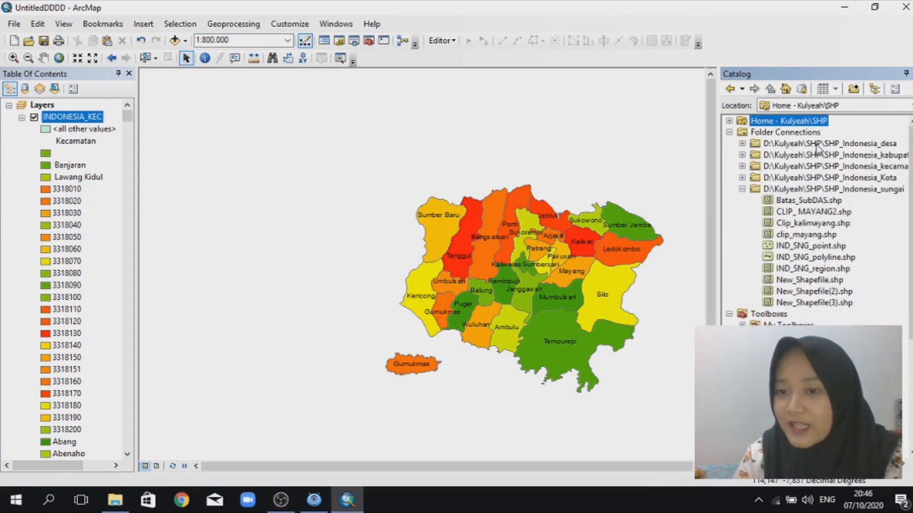
left_click(729, 133)
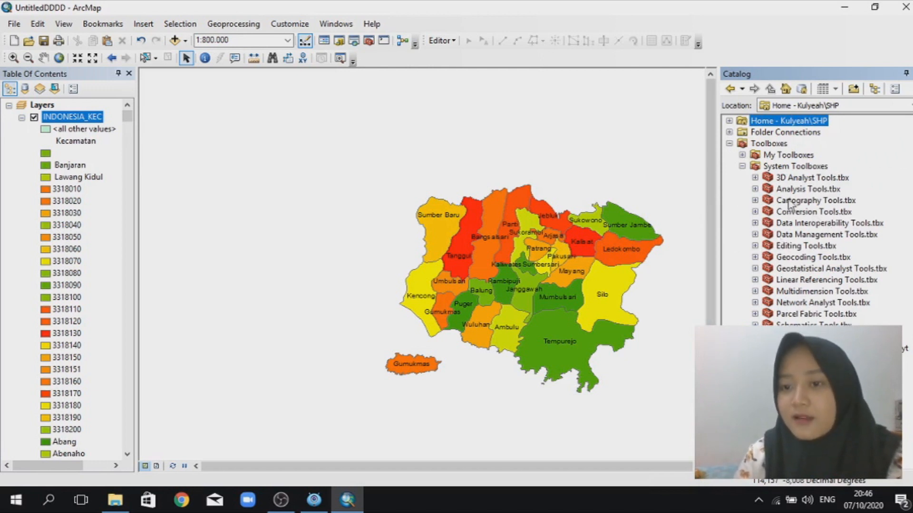
Step: Browse 3D Analyst Tools in the System Toolboxes, examining the 3D Features tools and the Conversion toolset's From Feature Class tools
left_click(755, 178)
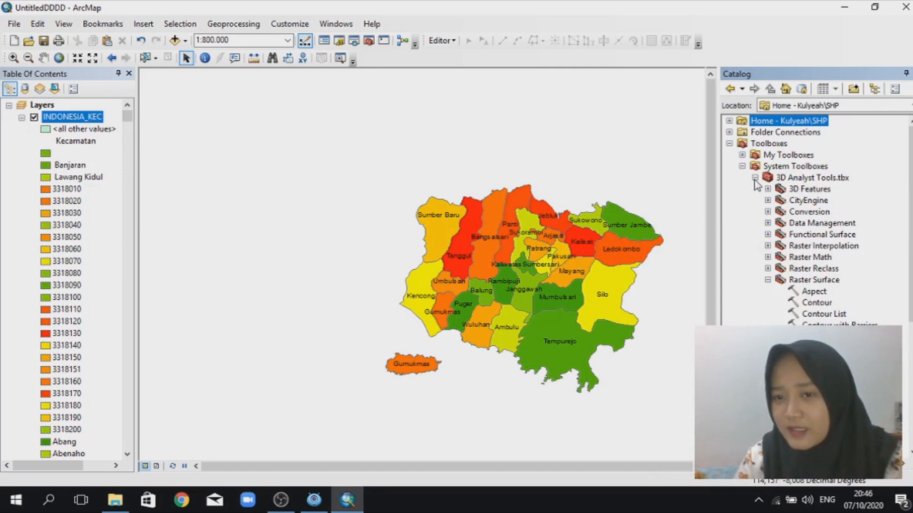
left_click(768, 280)
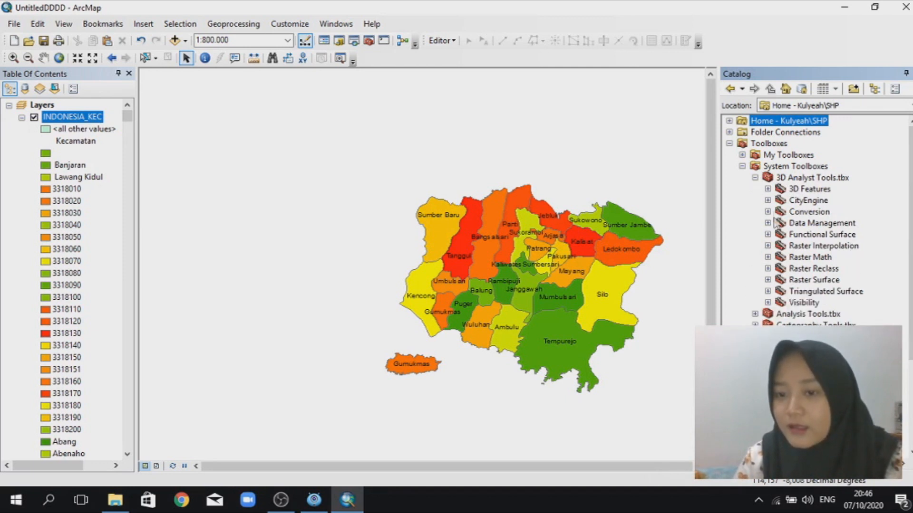
left_click(768, 189)
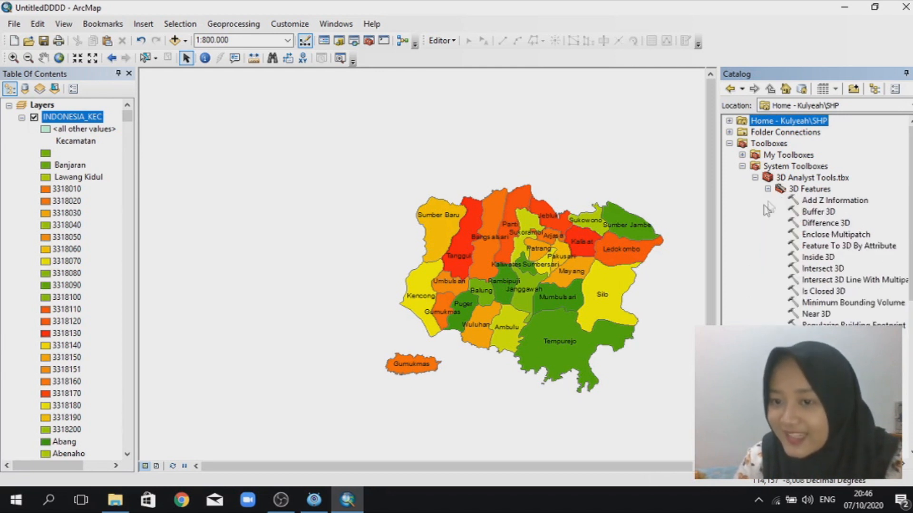
left_click(767, 189)
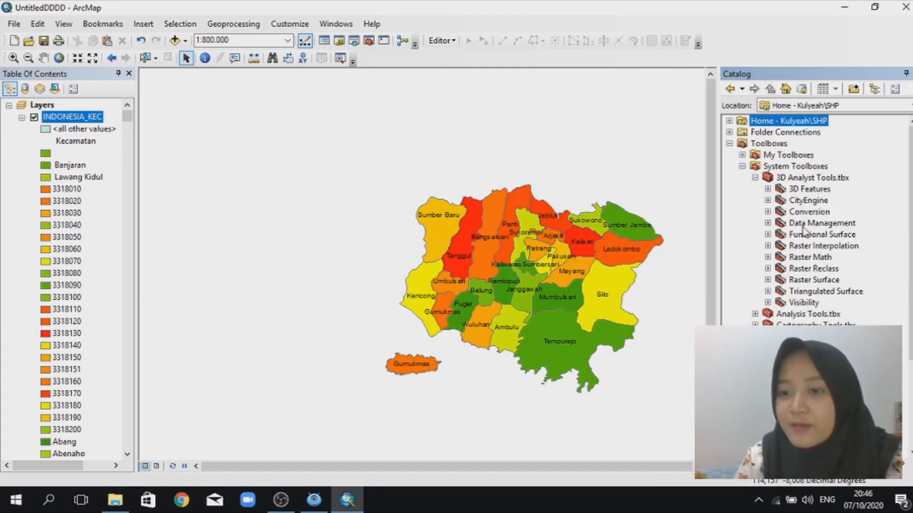
left_click(767, 212)
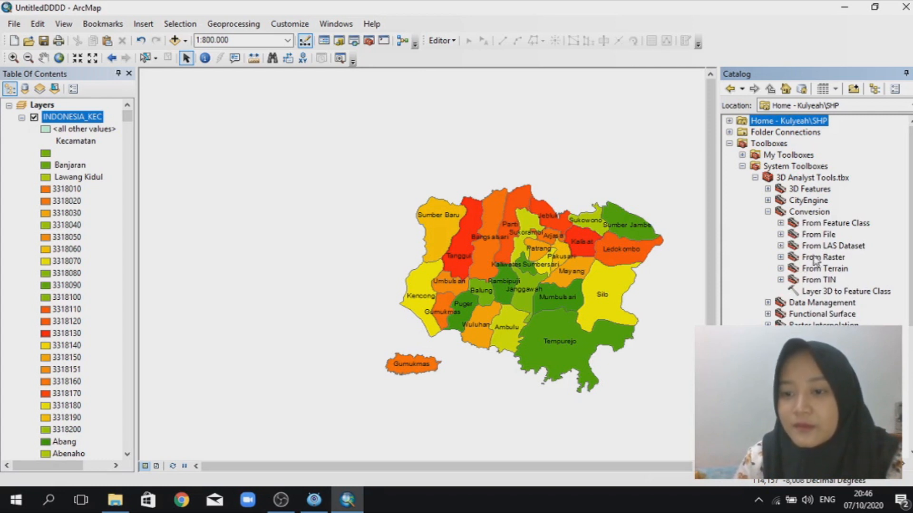
left_click(780, 224)
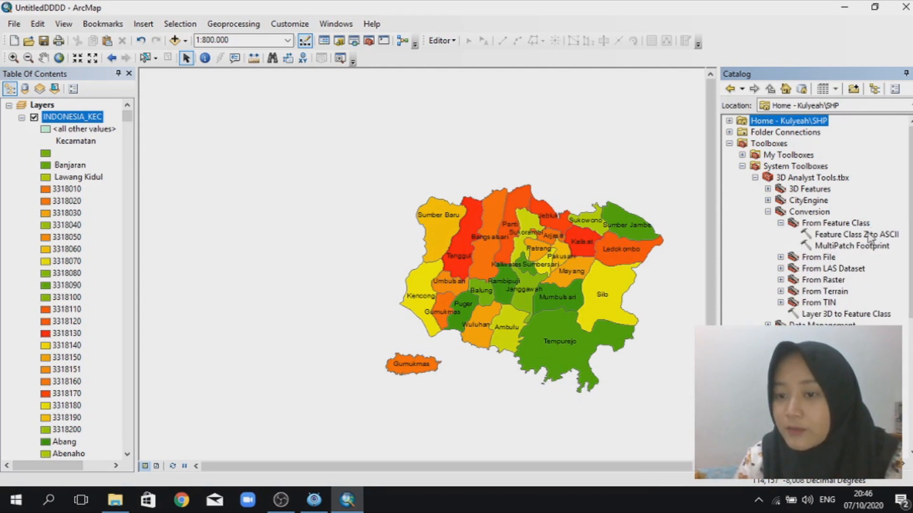
left_click(780, 224)
left_click(768, 212)
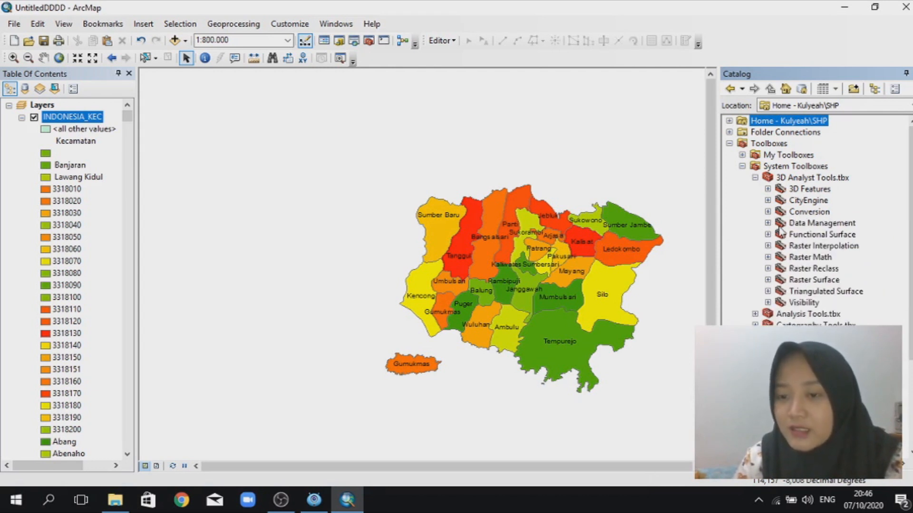
Step: Examine the Raster Interpolation, Raster Reclass and Raster Surface toolsets of 3D Analyst Tools, and collapse the toolbox
scroll(776, 190, "down", 2)
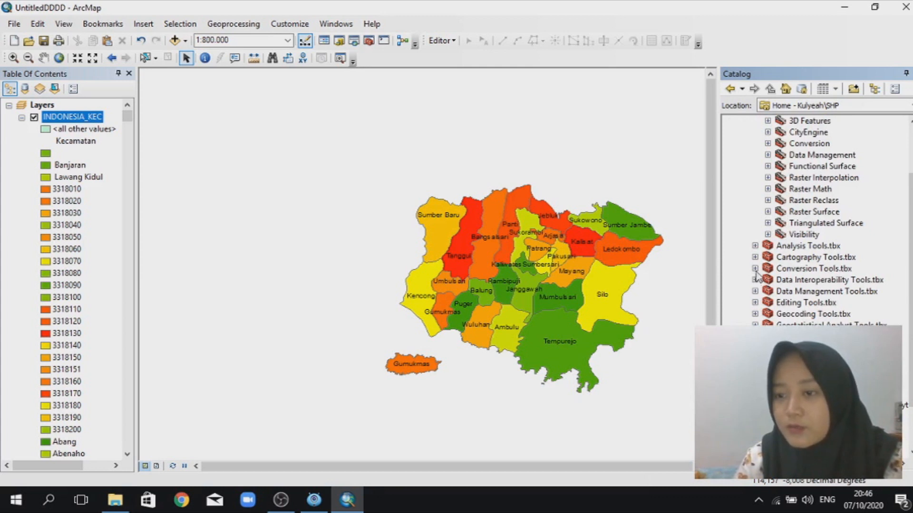
scroll(781, 227, "up", 1)
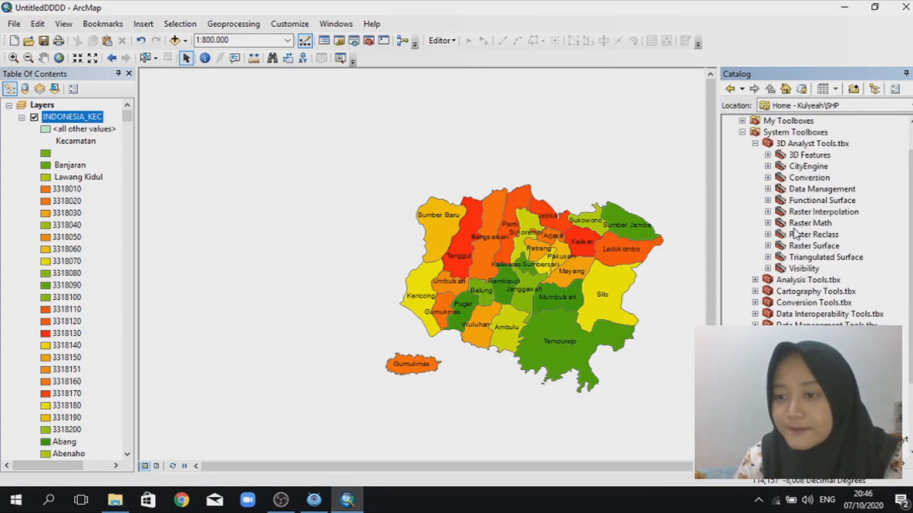
left_click(767, 212)
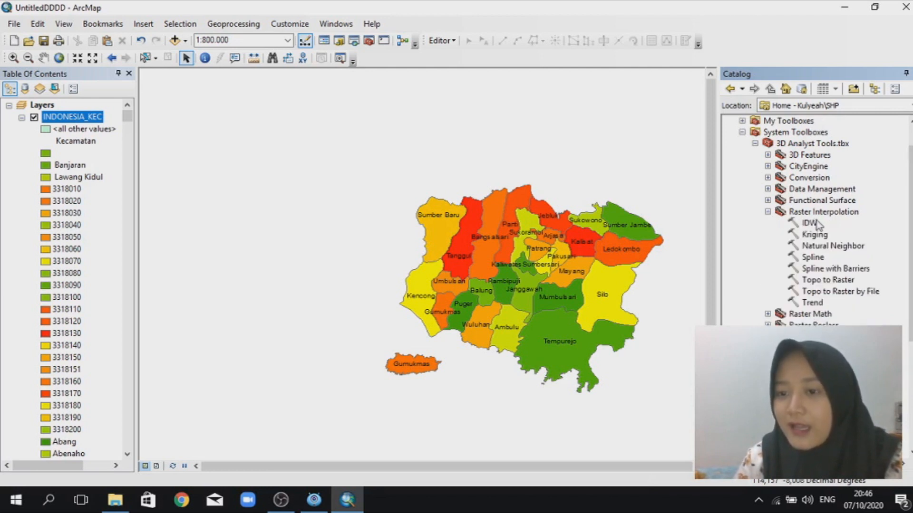
left_click(767, 212)
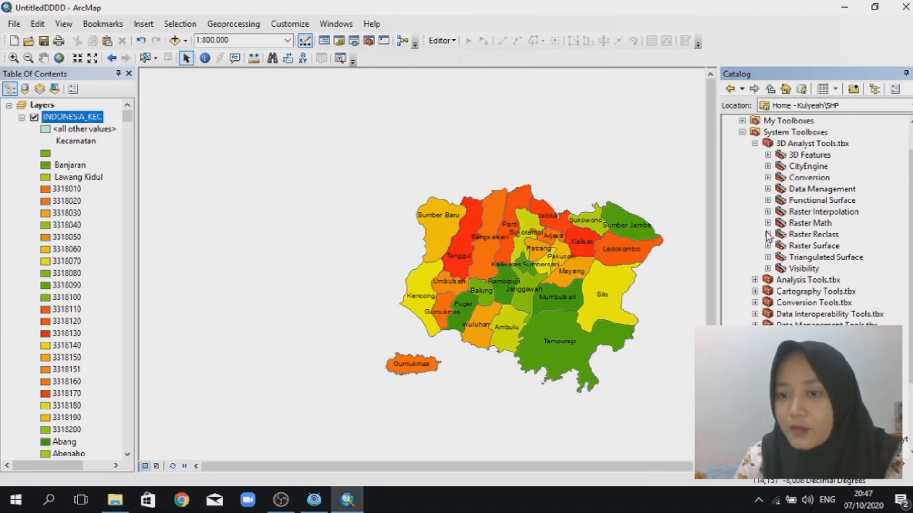
left_click(768, 234)
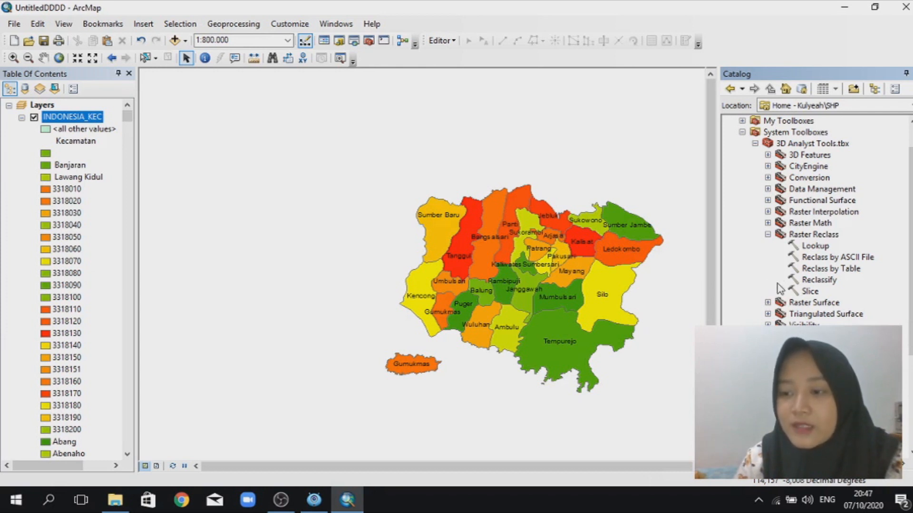
left_click(768, 234)
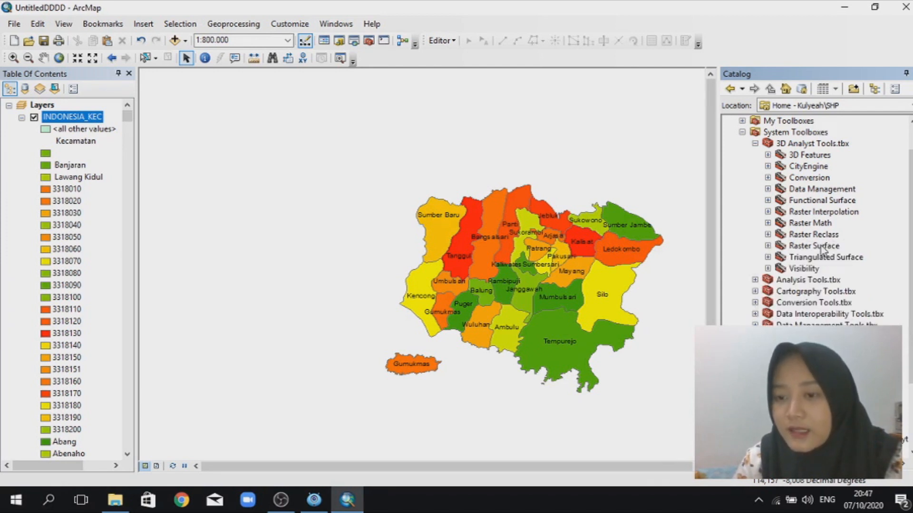
left_click(768, 247)
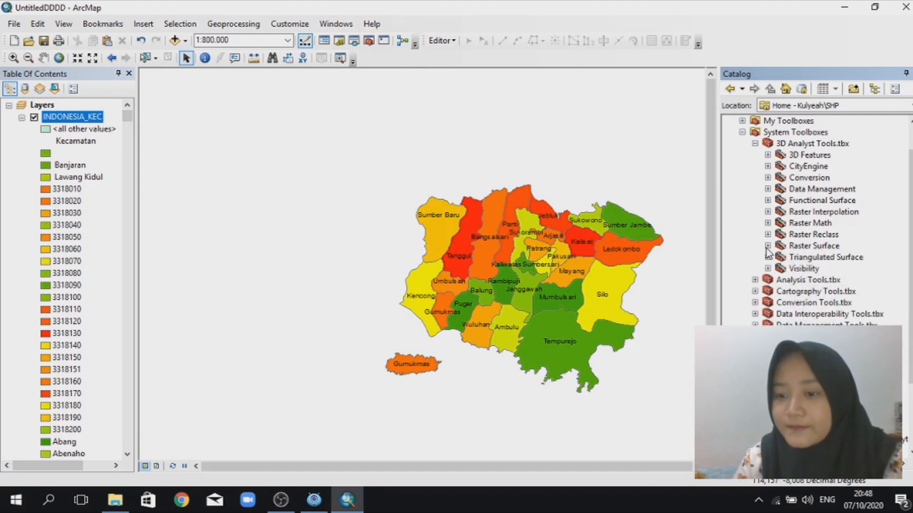
left_click(755, 143)
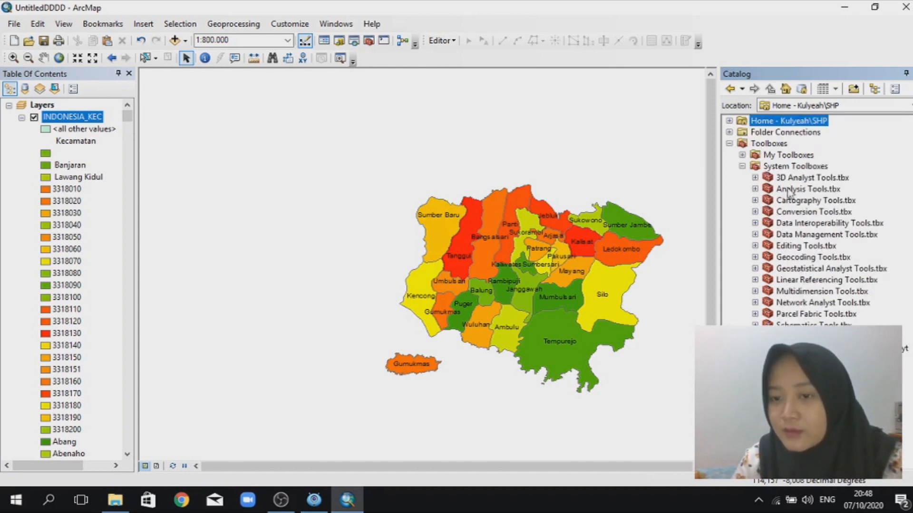
Step: Review the Analysis Tools toolbox, examining the tools in its Extract and Overlay toolsets, and collapse it
left_click(755, 190)
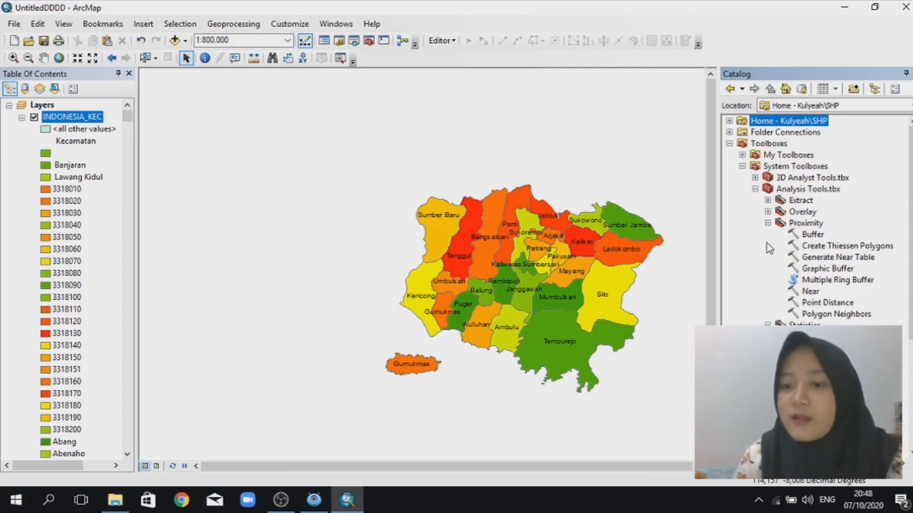
left_click(767, 224)
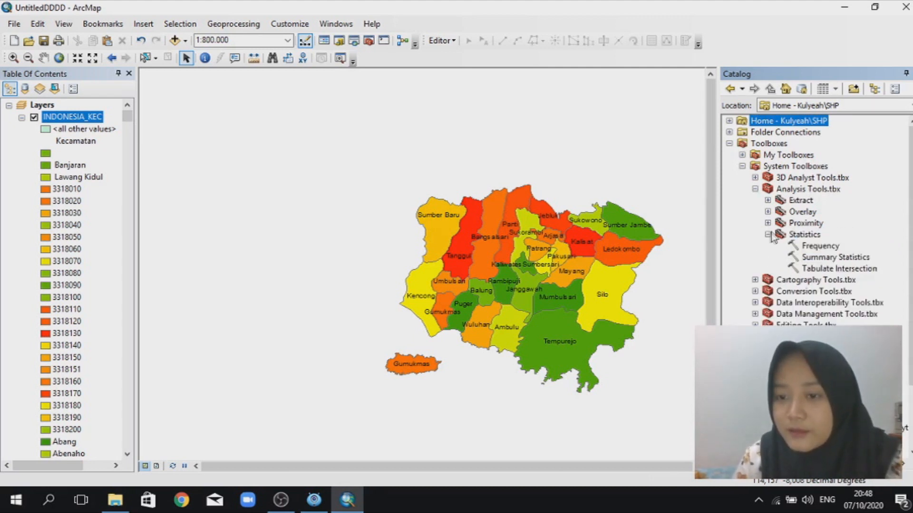
left_click(768, 235)
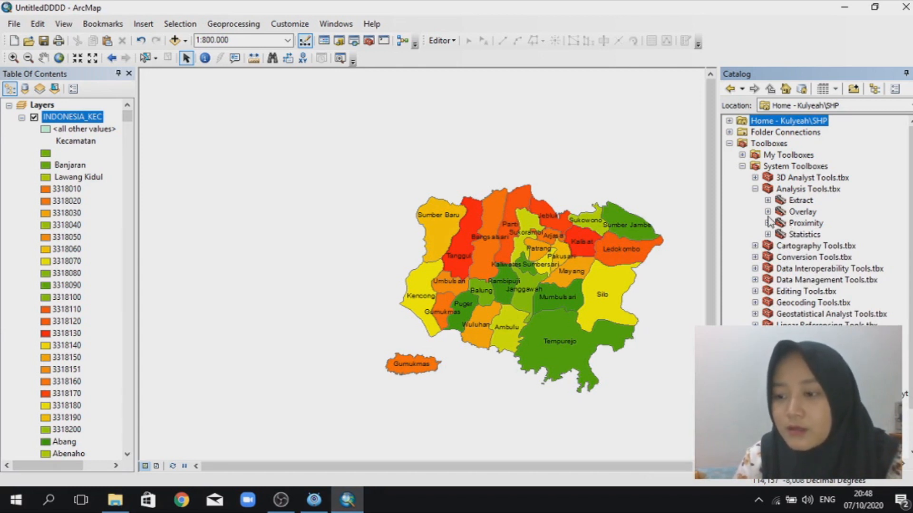
left_click(767, 200)
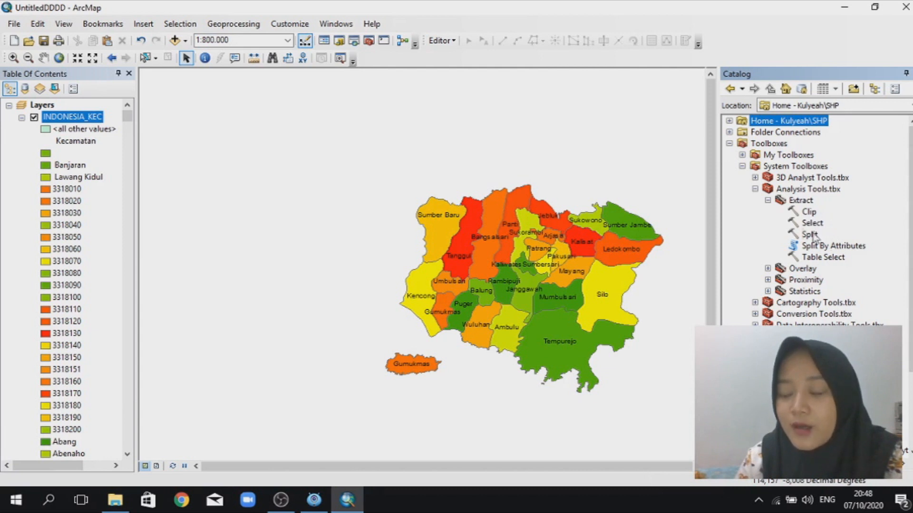
left_click(768, 269)
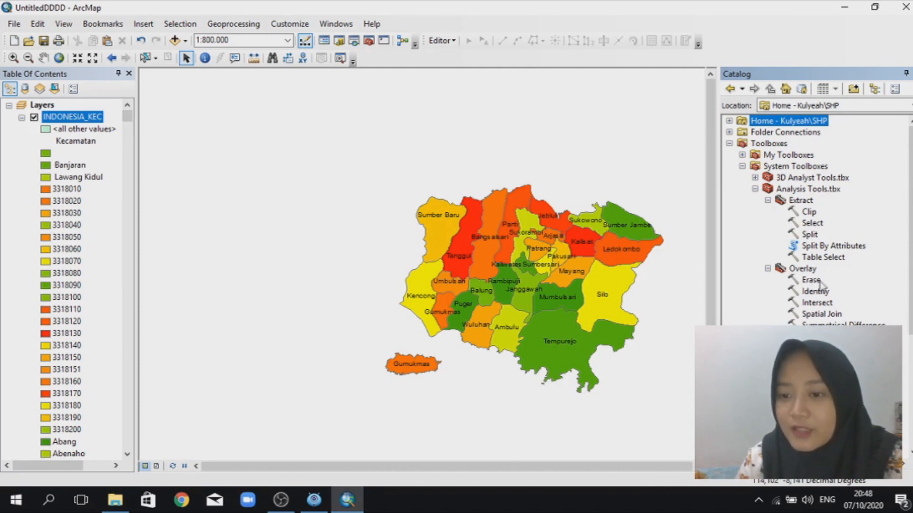
left_click(767, 268)
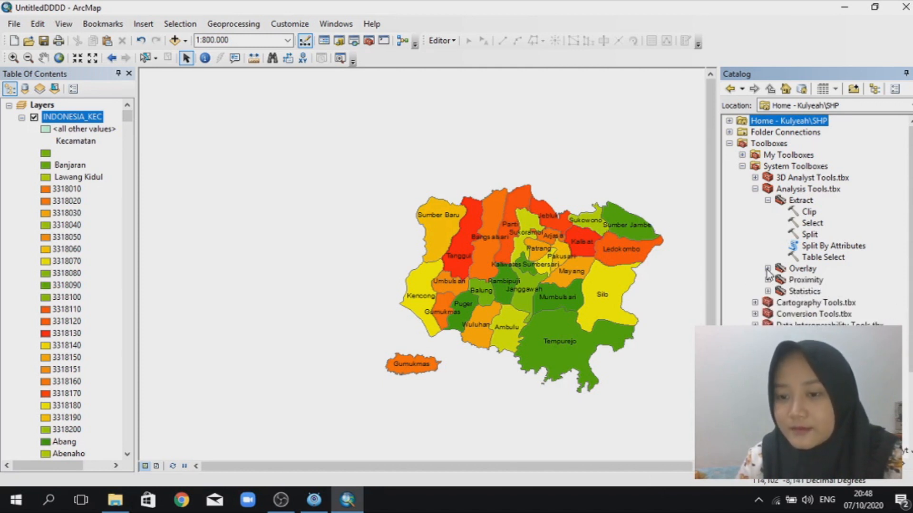
left_click(766, 202)
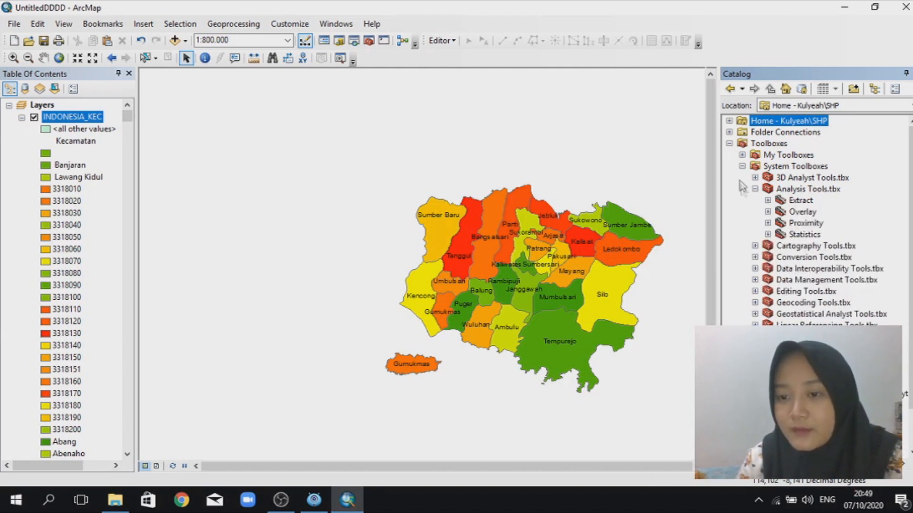
left_click(755, 190)
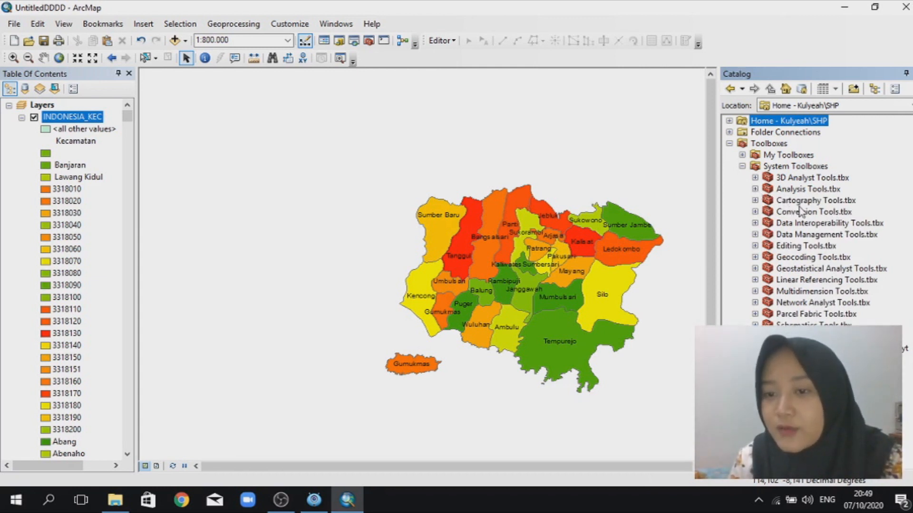
Step: Look through the toolsets of Conversion Tools and the tools in Data Interoperability Tools
left_click(755, 212)
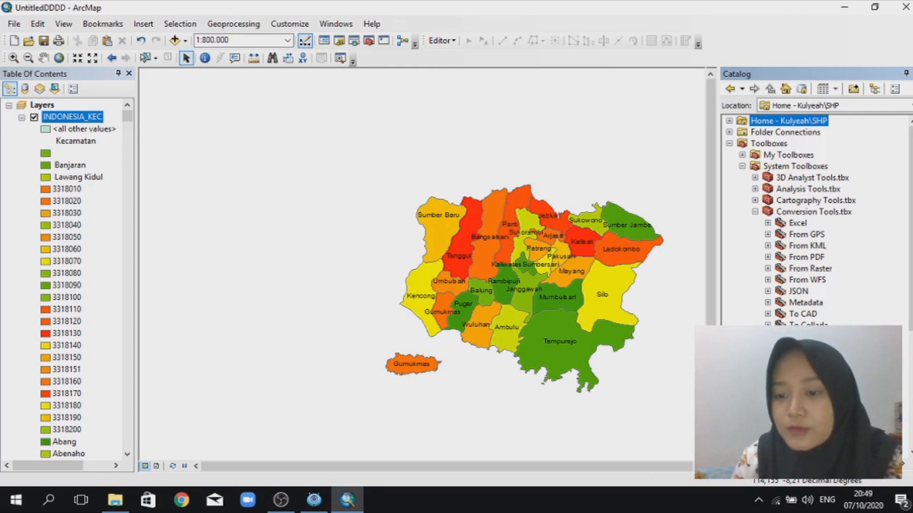
scroll(827, 266, "down", 2)
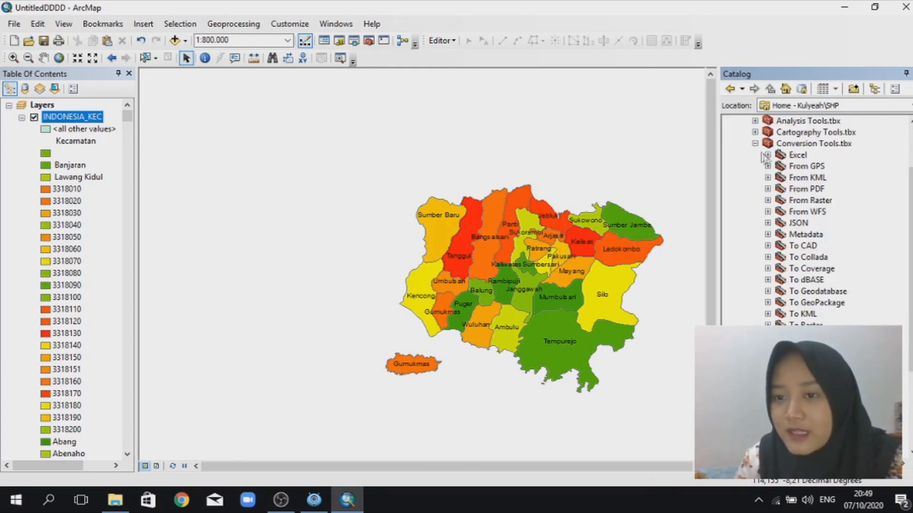
left_click(755, 143)
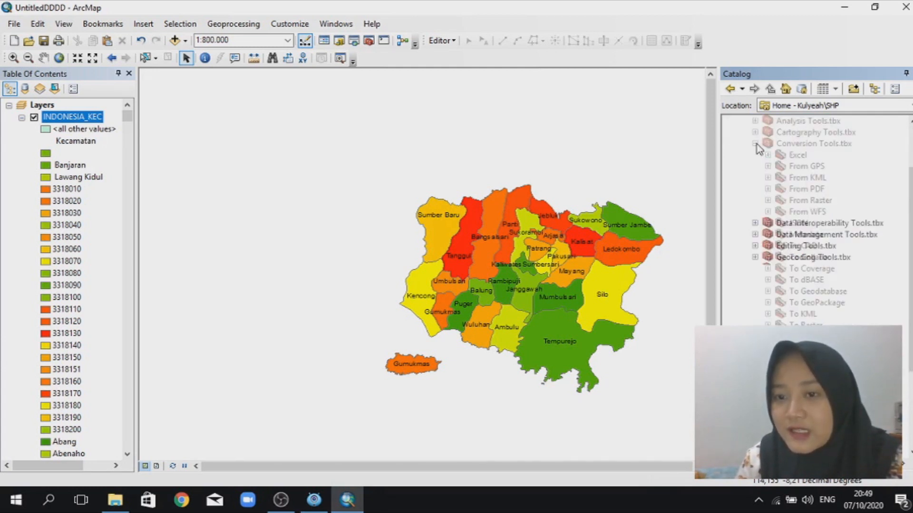
left_click(755, 224)
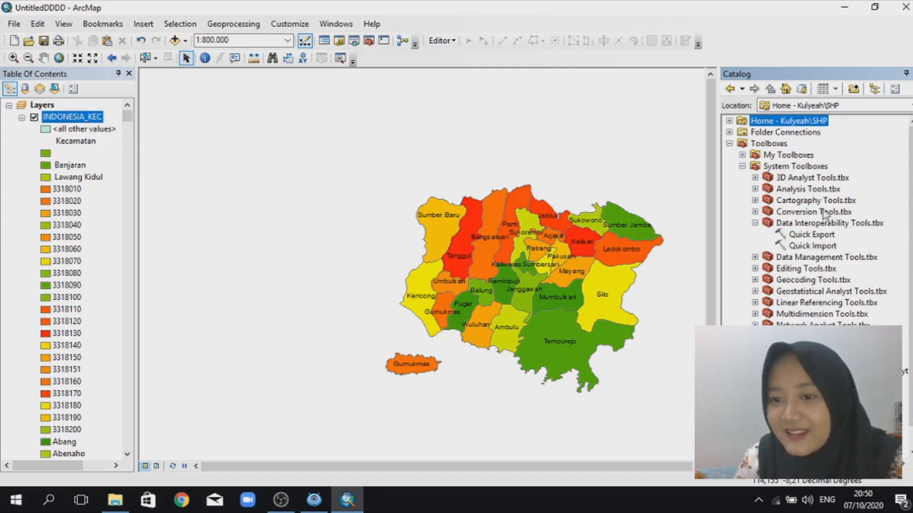
left_click(755, 257)
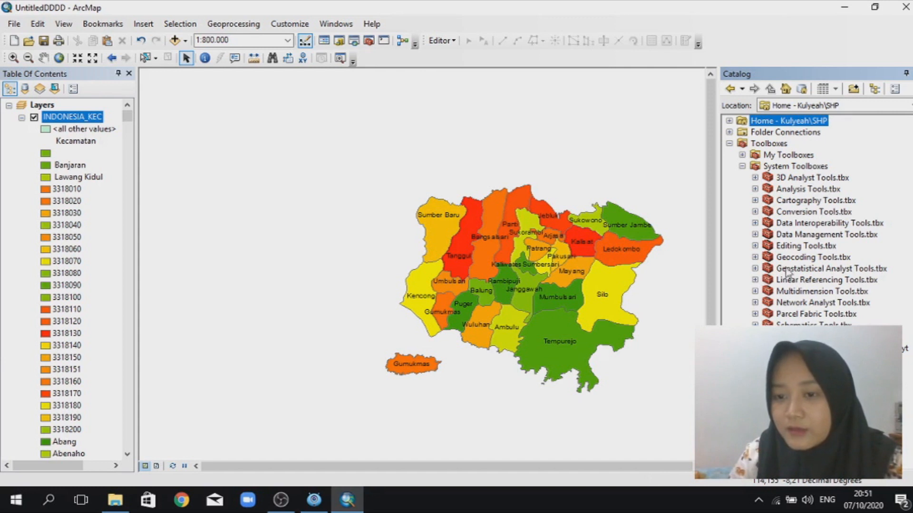
Step: Examine the Interpolation toolset of Geostatistical Analyst Tools, and collapse the toolbox
left_click(755, 269)
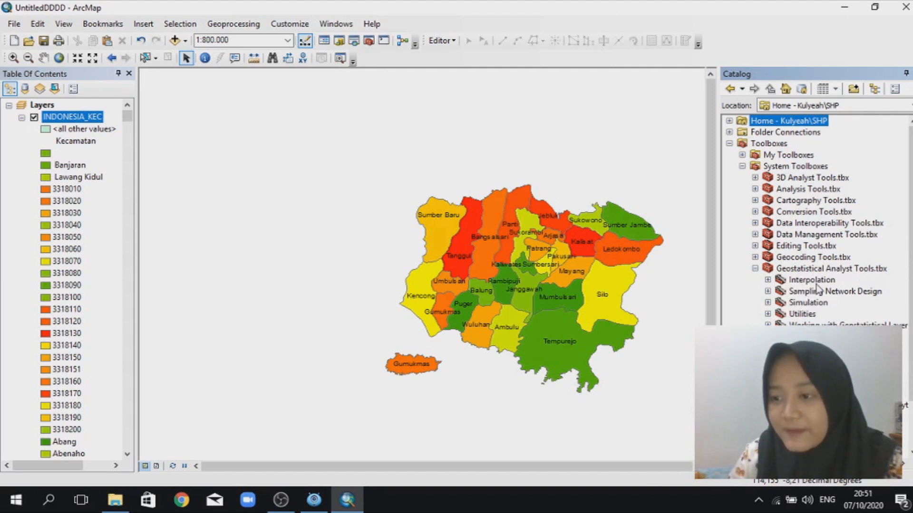
left_click(767, 281)
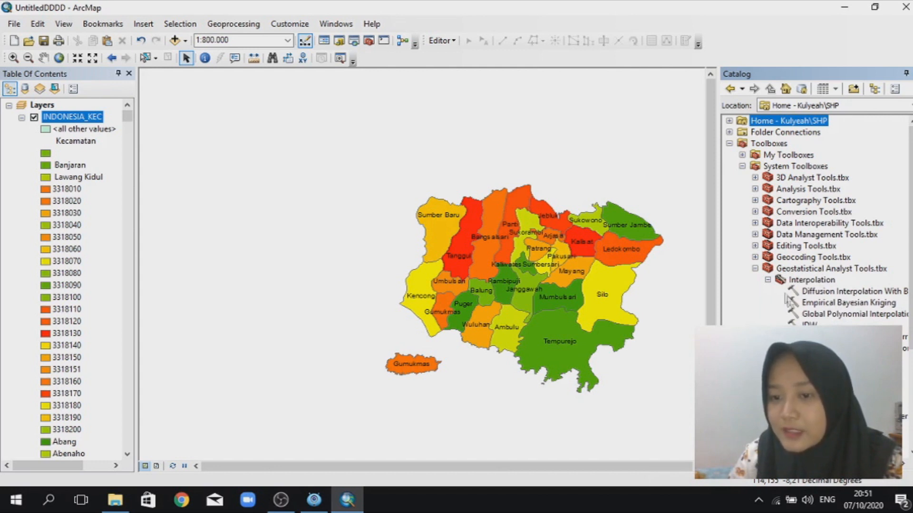
left_click(767, 280)
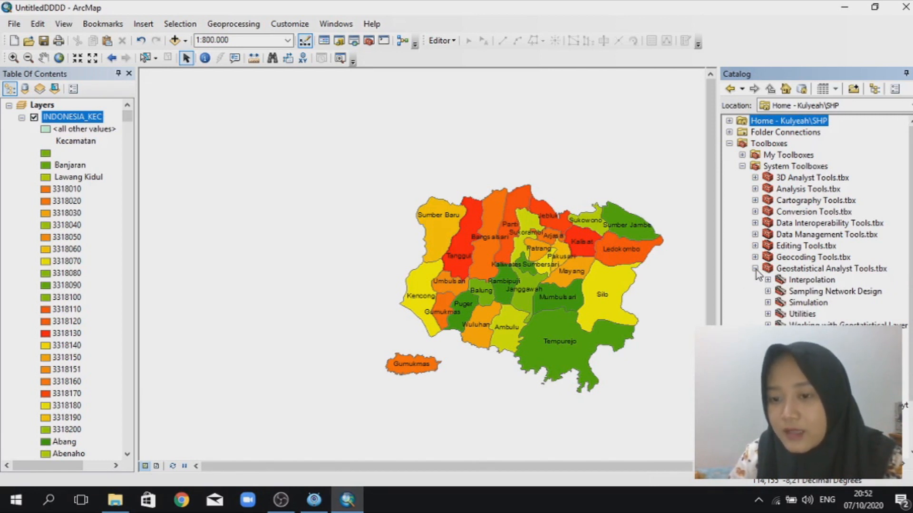
left_click(755, 269)
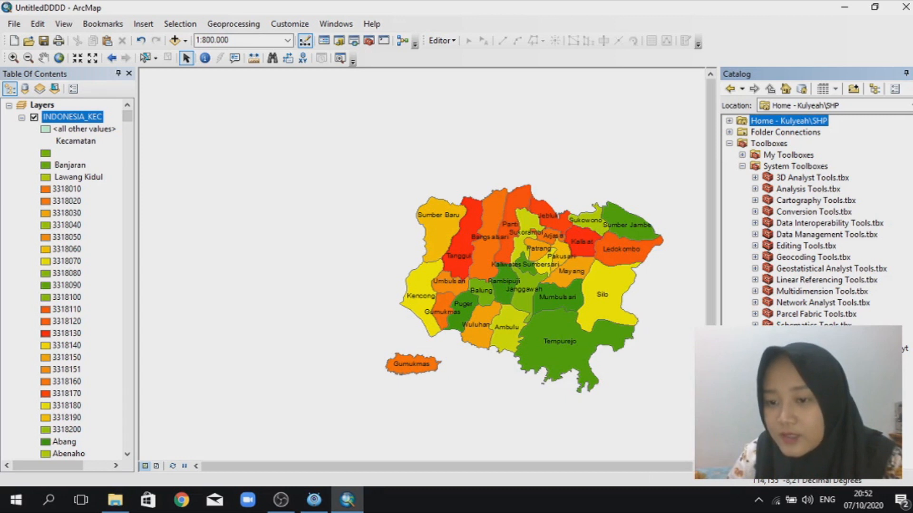
Step: Find Spatial Analyst Tools among the System Toolboxes and expand its Extraction toolset to view the extraction tools
scroll(777, 316, "down", 7)
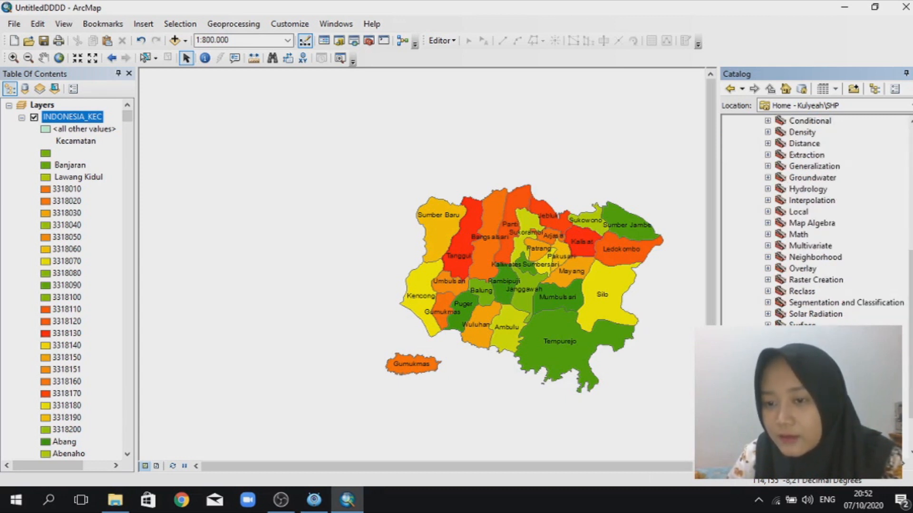
scroll(781, 318, "down", 1)
scroll(770, 289, "up", 2)
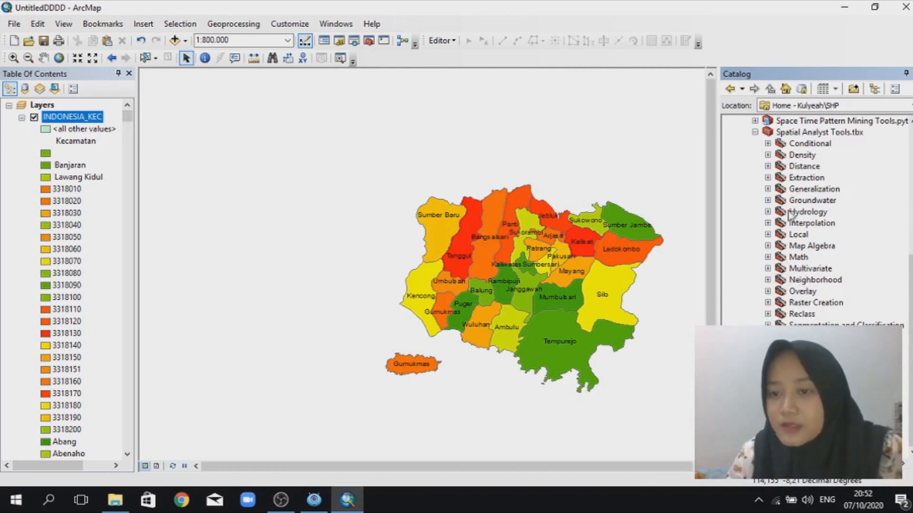
left_click(767, 178)
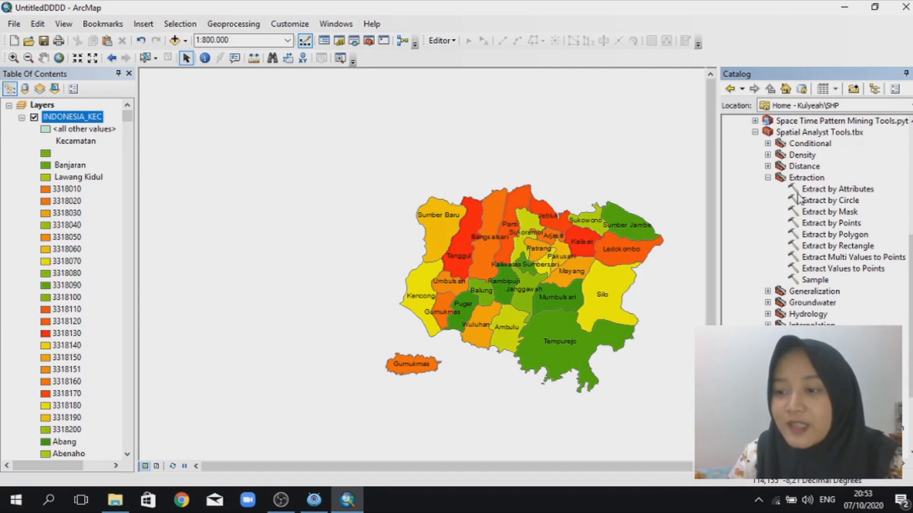
Step: Expand the Hydrology toolset of Spatial Analyst Tools and examine the tools it contains
left_click(767, 314)
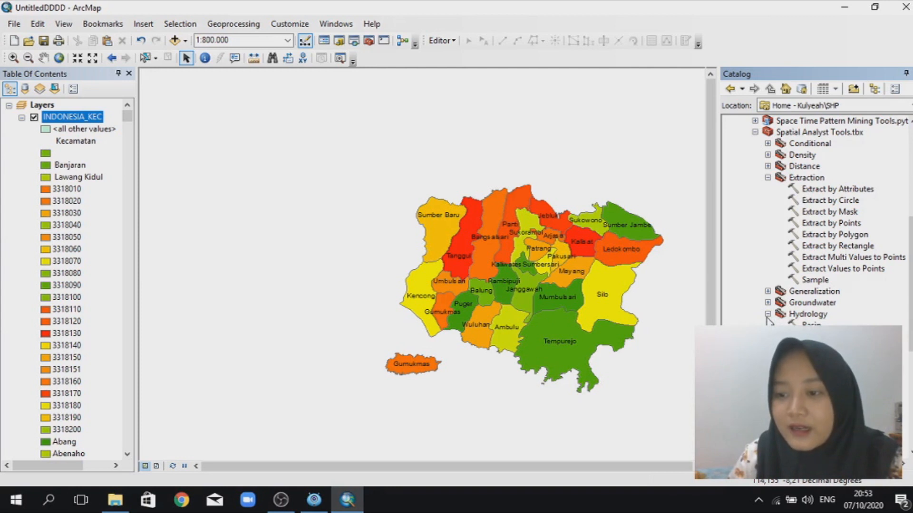
scroll(769, 320, "down", 1)
scroll(769, 322, "down", 1)
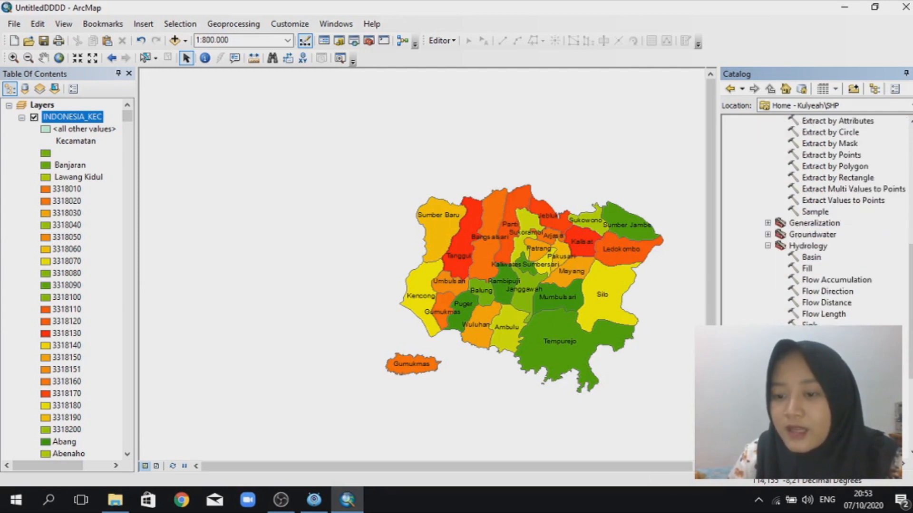
scroll(813, 219, "down", 1)
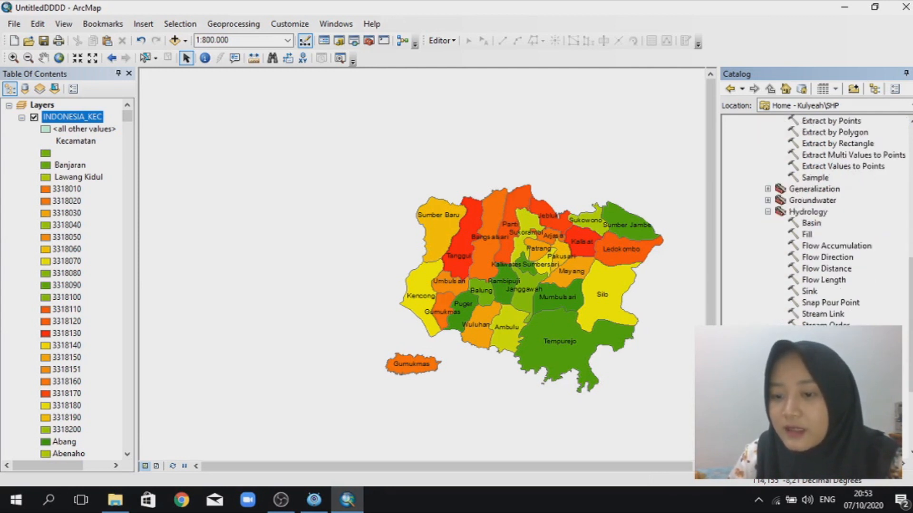
scroll(813, 219, "down", 1)
scroll(813, 219, "down", 1)
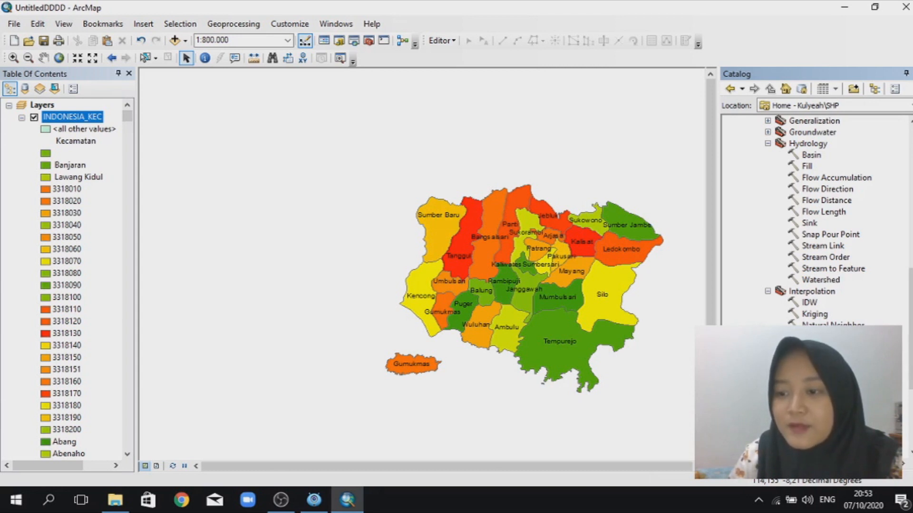
Step: Review the Interpolation, Map Algebra and Zonal toolsets of Spatial Analyst Tools, and close the Catalog
scroll(775, 310, "down", 1)
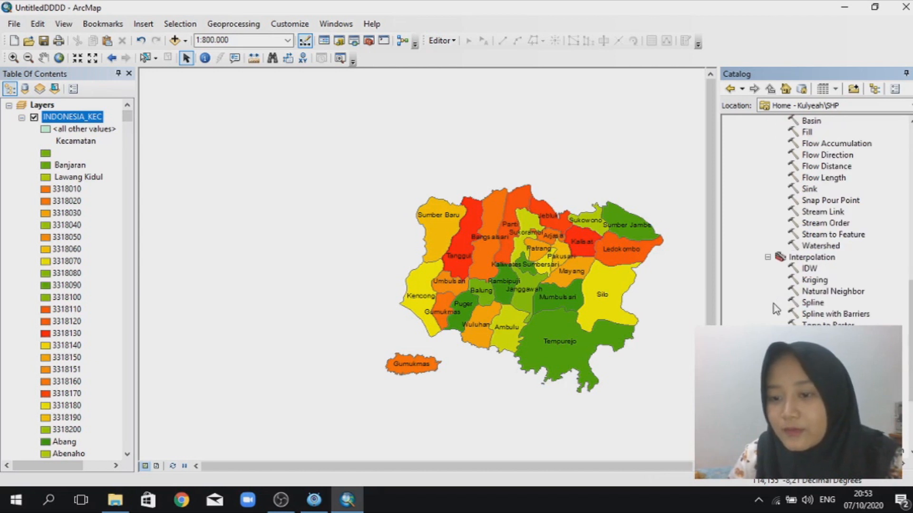
scroll(776, 310, "down", 1)
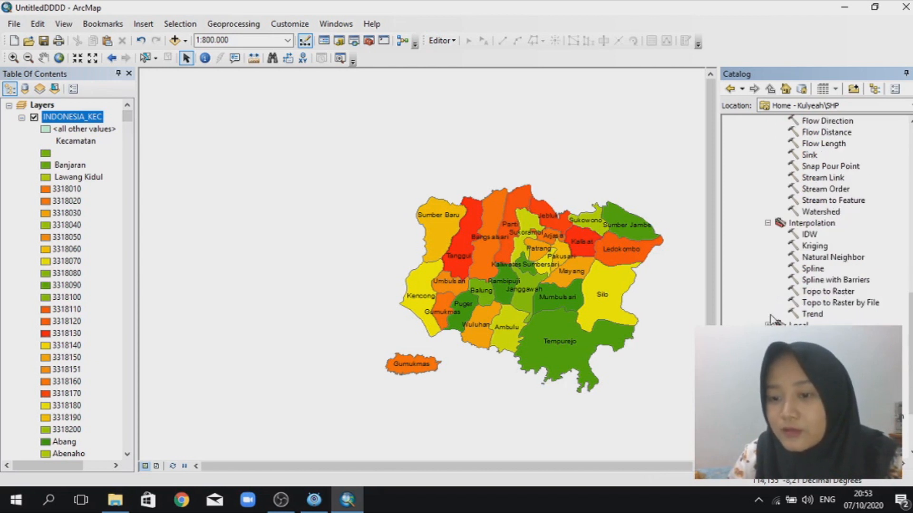
scroll(771, 320, "down", 1)
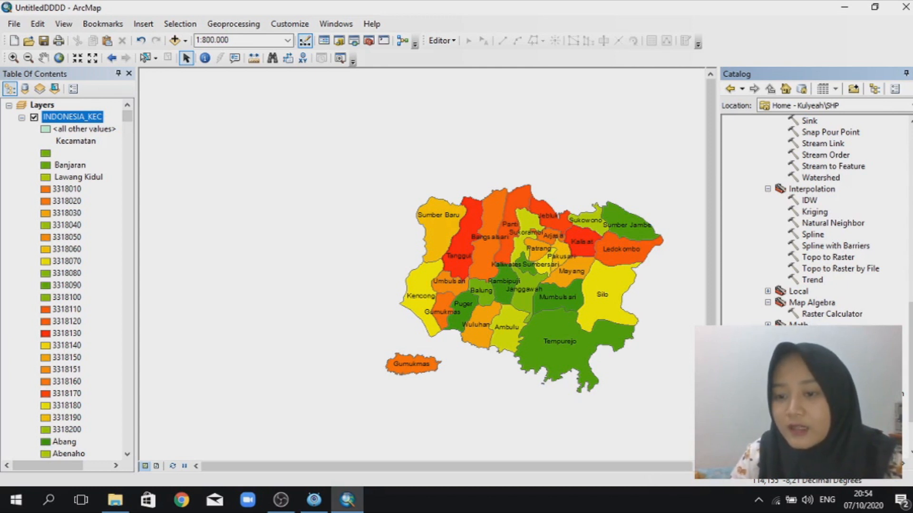
scroll(816, 219, "down", 1)
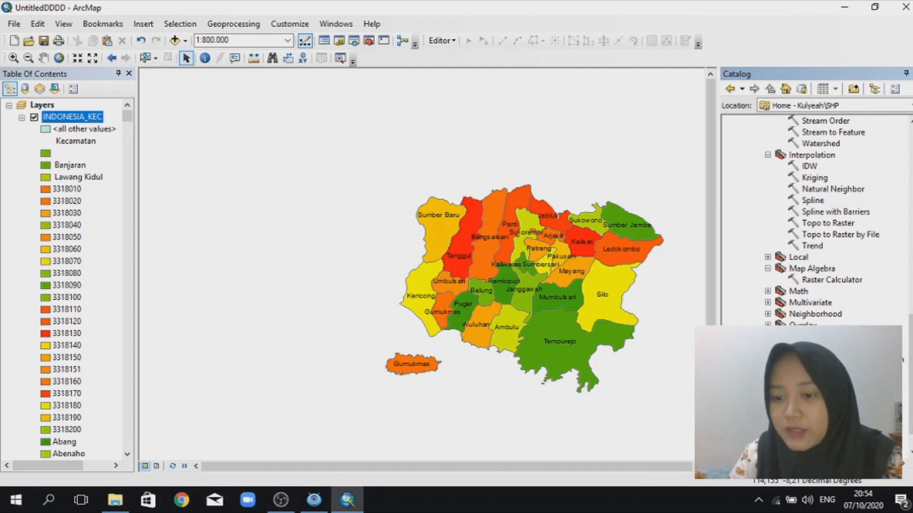
scroll(816, 218, "down", 3)
scroll(792, 321, "down", 1)
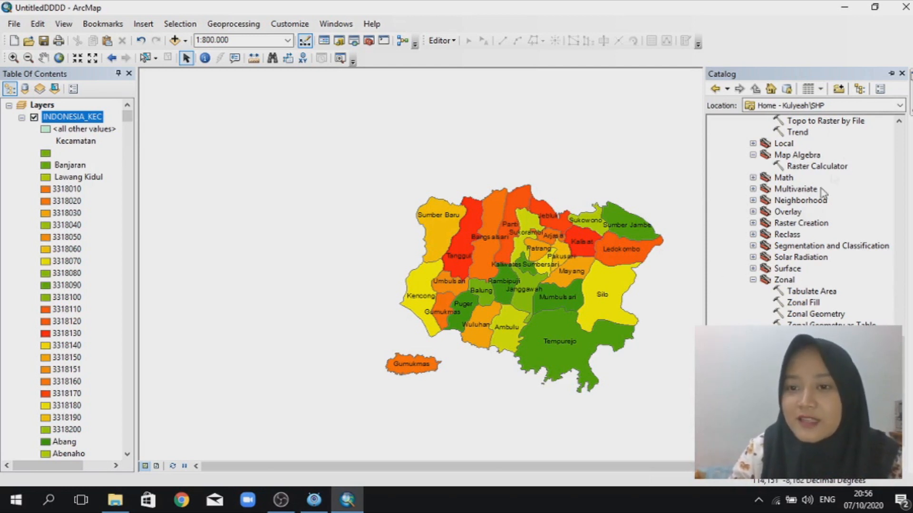
left_click(903, 74)
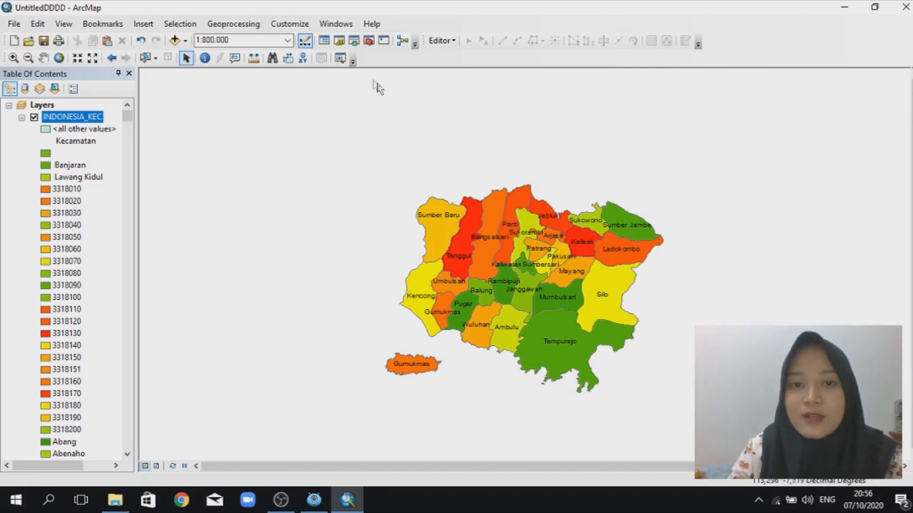
Step: Open the Search window to view the tools listed for CLIP, and close it
left_click(345, 43)
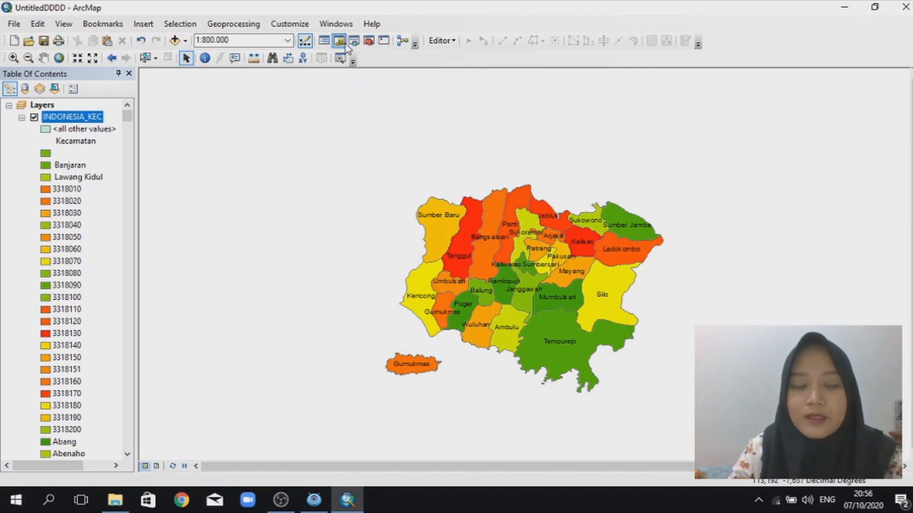
left_click(357, 44)
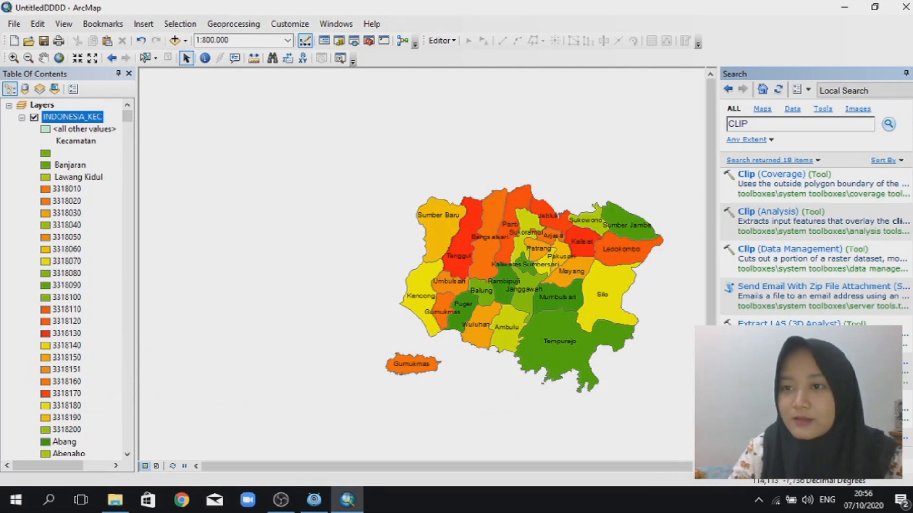
left_click(905, 73)
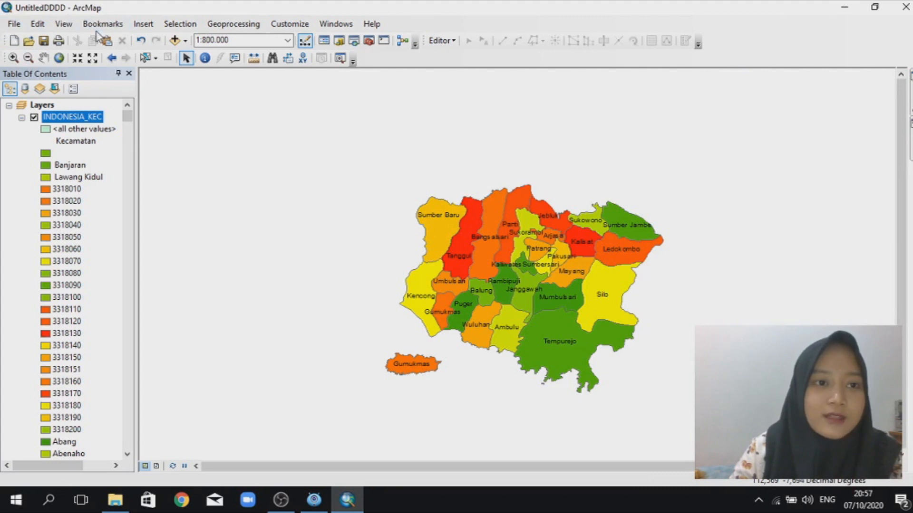
Step: Add the river shapefile IND_SNG_polyline.shp from the SHP_Indonesia_sungai folder to the map
left_click(174, 43)
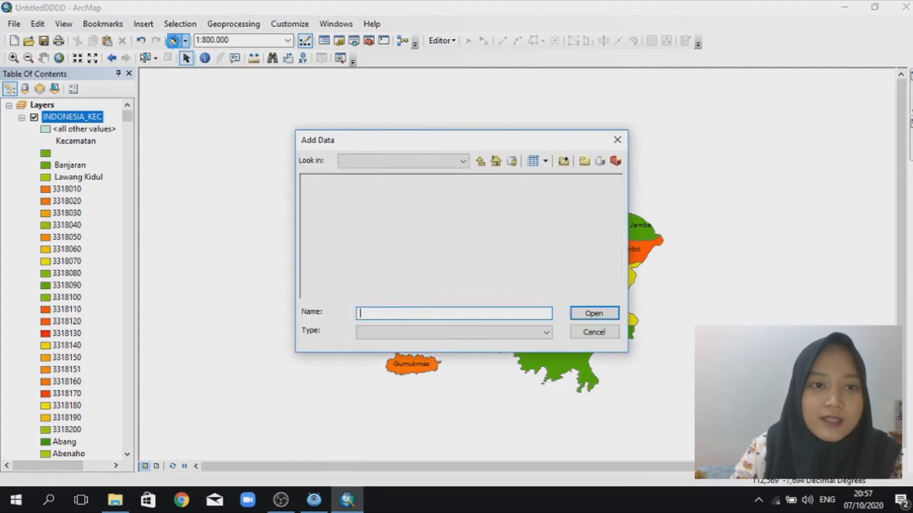
left_click(453, 163)
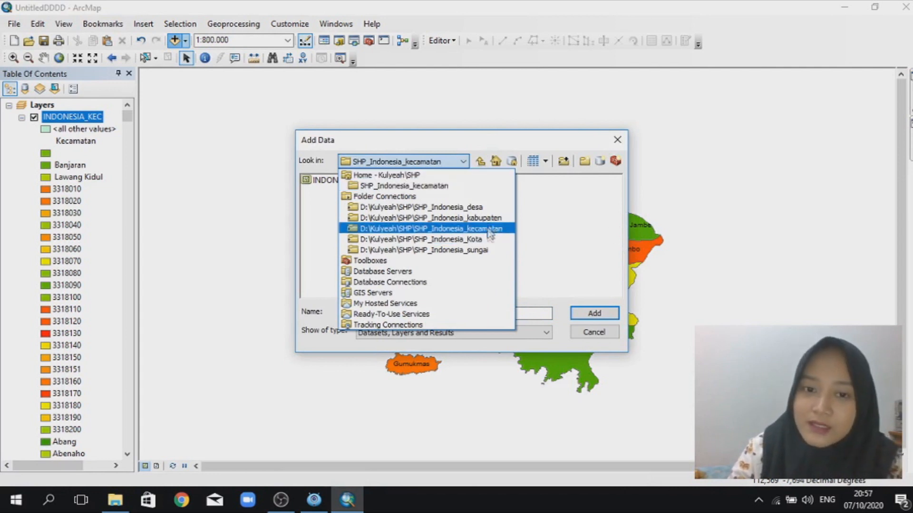
left_click(478, 248)
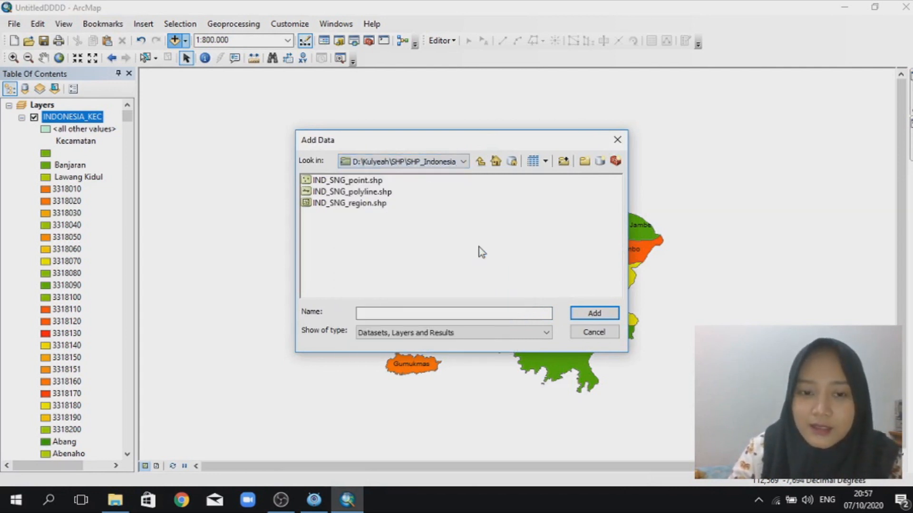
left_click(355, 192)
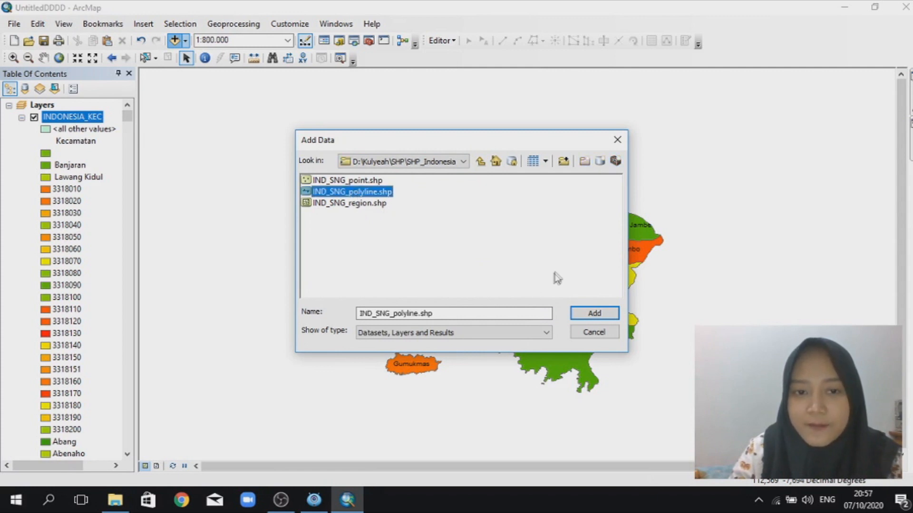
left_click(594, 313)
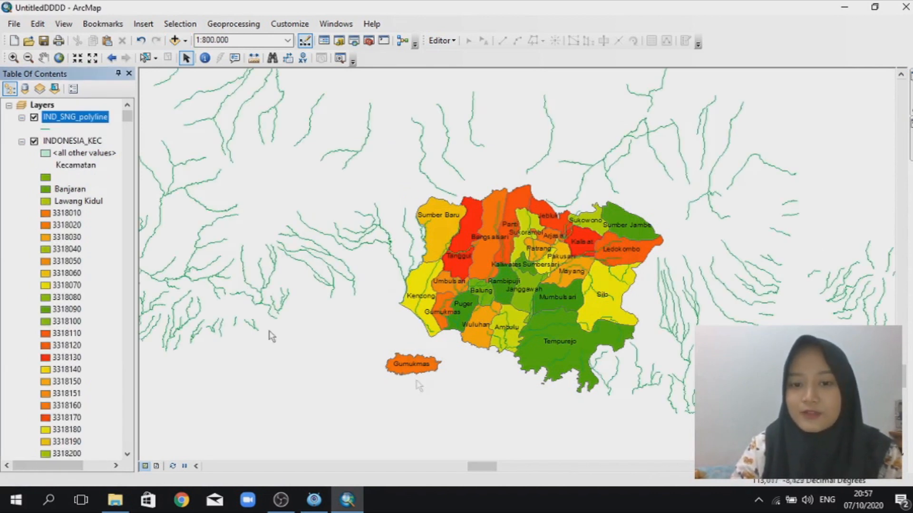
Step: Hide the INDONESIA_KEC layer and turn on feature labels for the IND_SNG_polyline layer
left_click(34, 142)
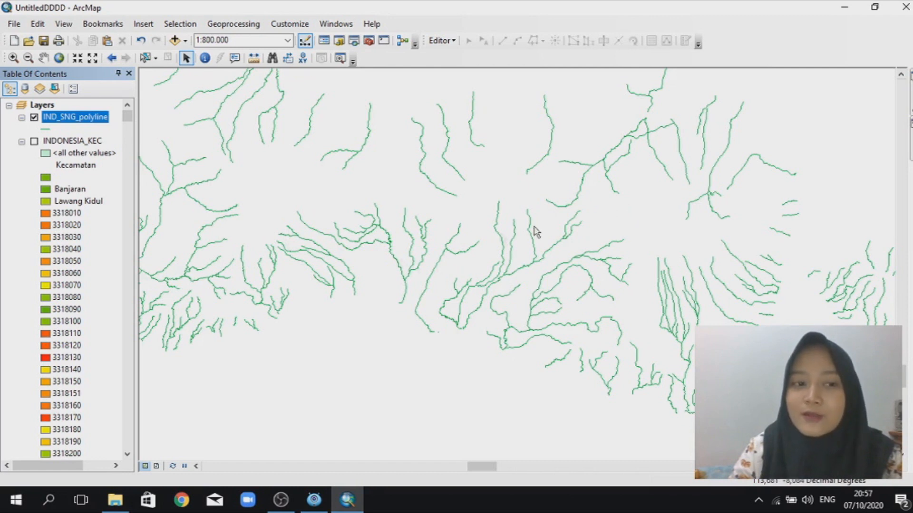
right_click(100, 122)
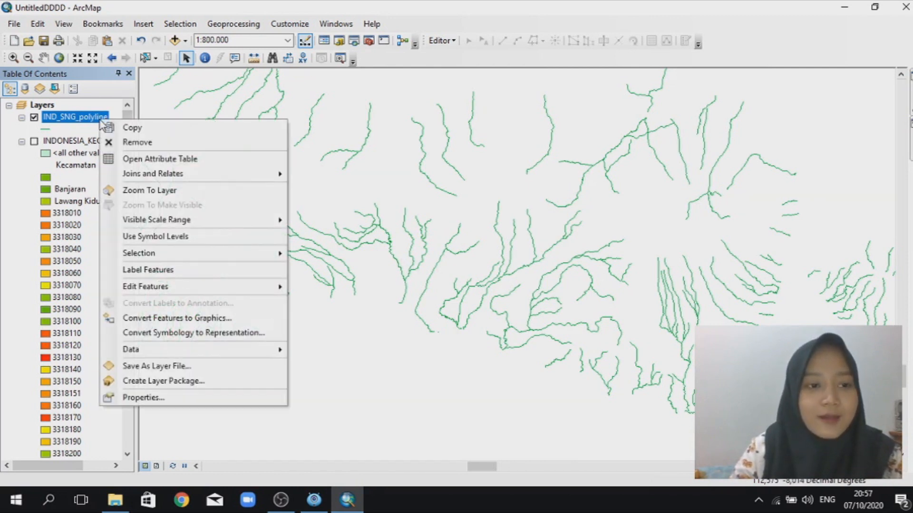
left_click(136, 272)
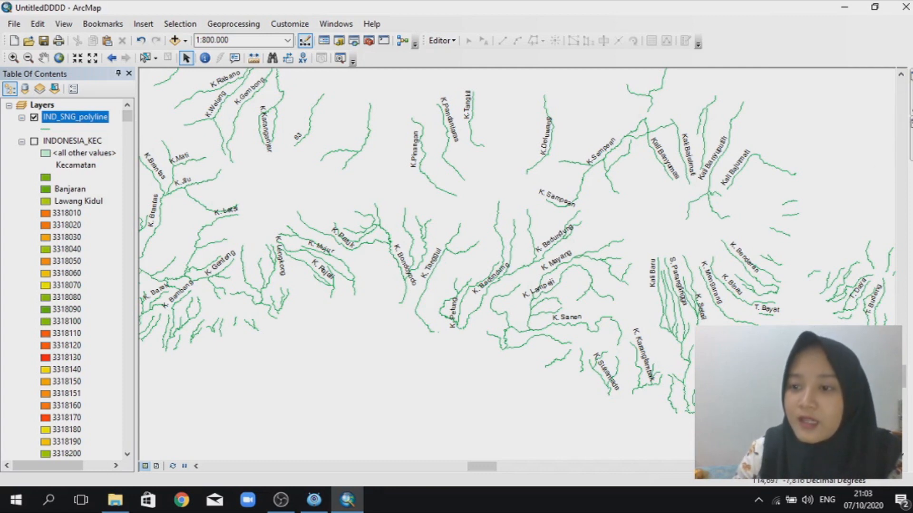
Step: Start a new shapefile in the SHP_Indonesia_sungai folder, named BATAS_SUBDAS2 with the Polygon feature type
left_click(908, 125)
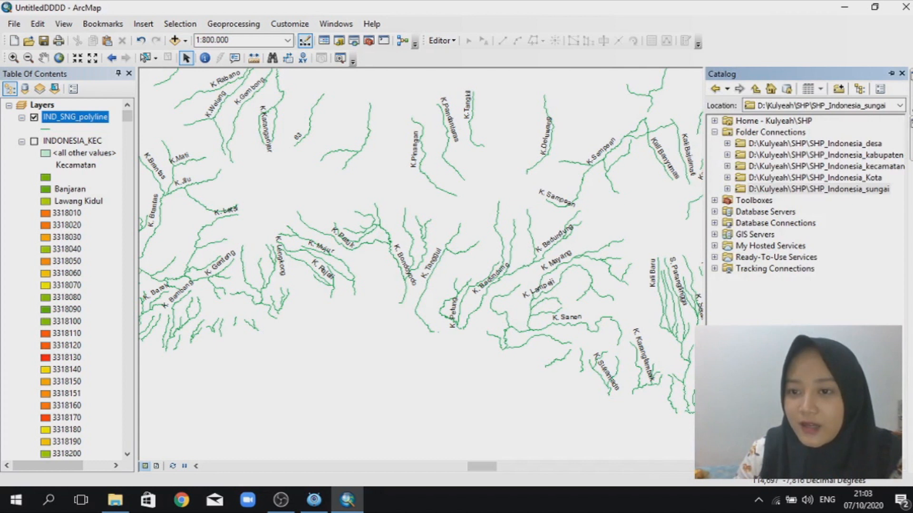
right_click(820, 190)
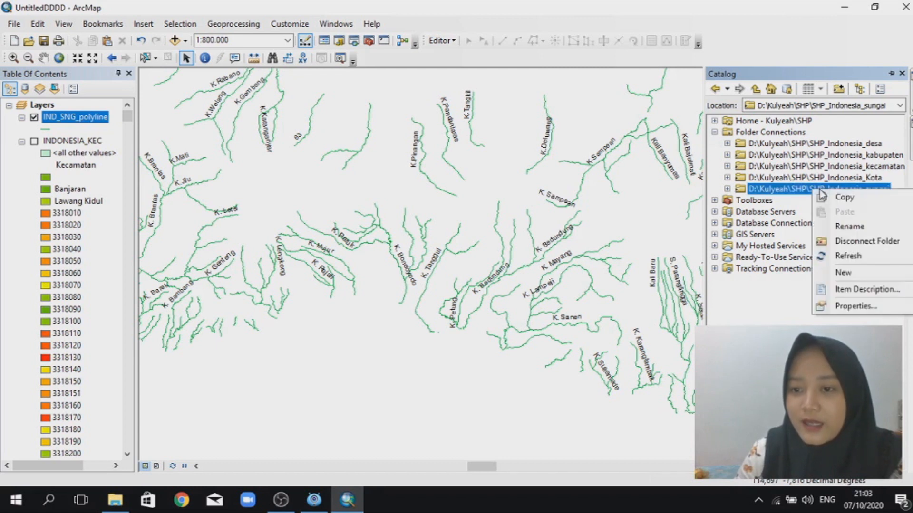
mouse_move(855, 278)
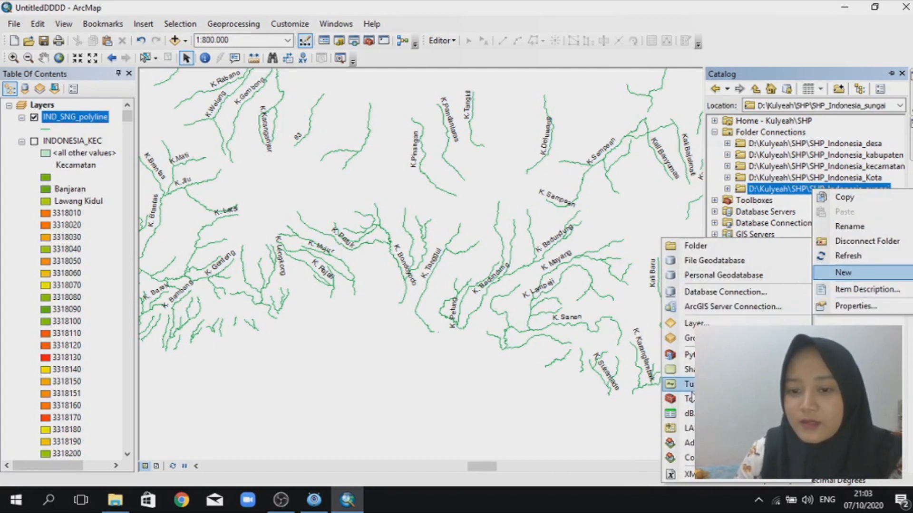
left_click(713, 369)
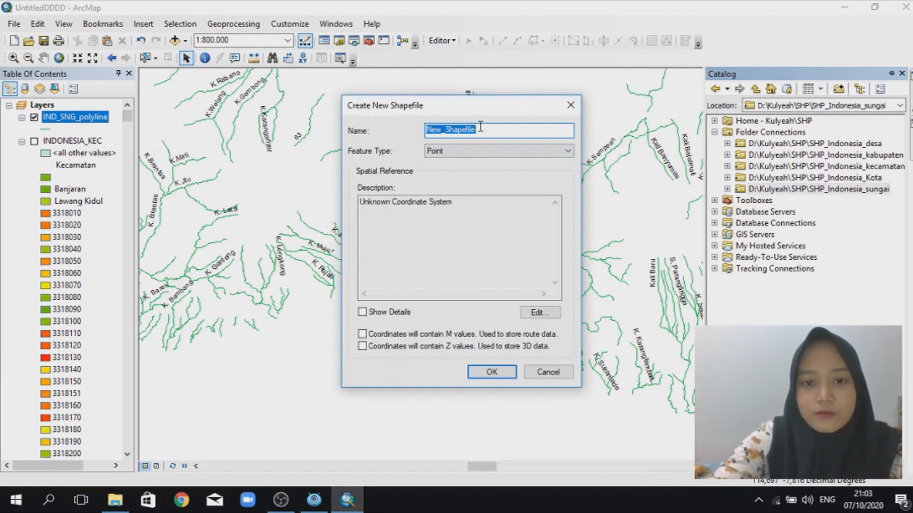
key("BackSpace")
type("BA")
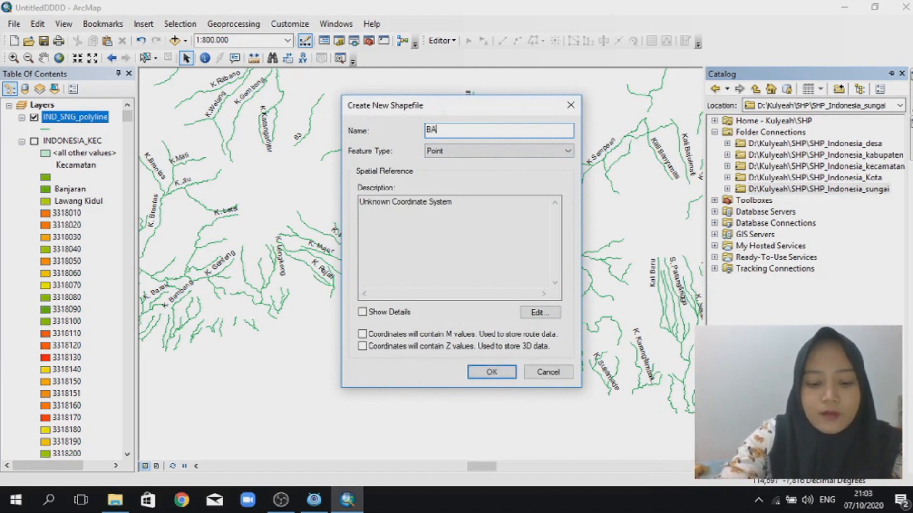
type("TAS_SUBDAS")
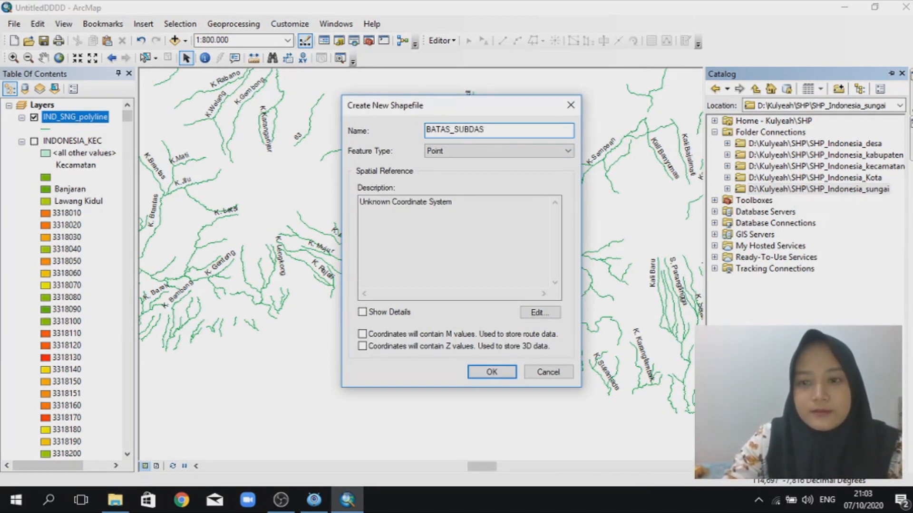
type("2")
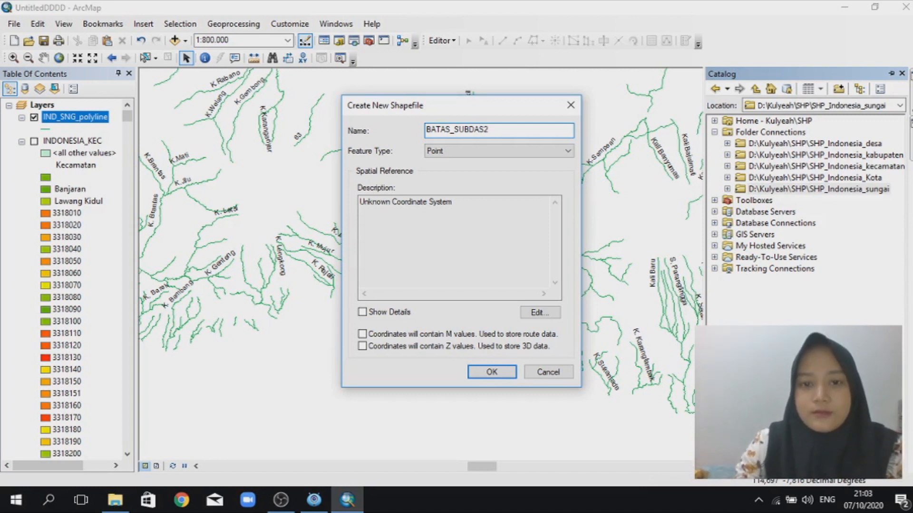
left_click(483, 155)
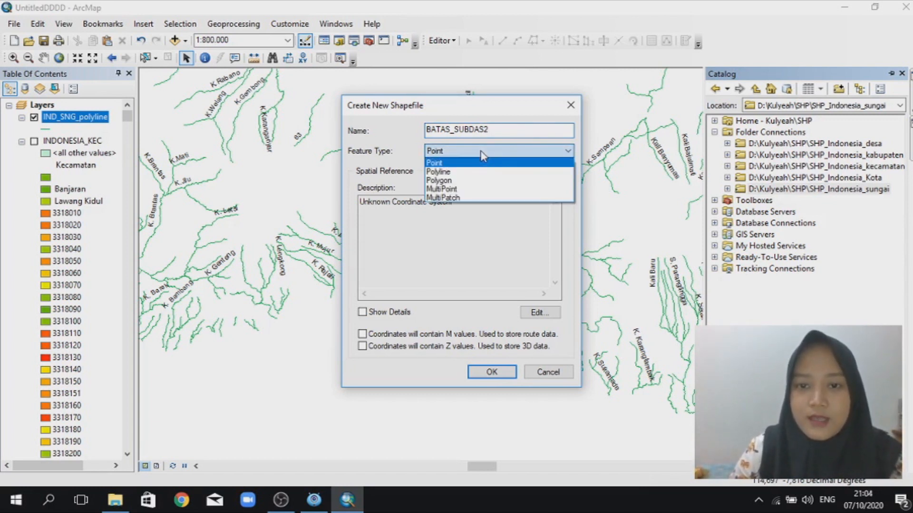
left_click(459, 181)
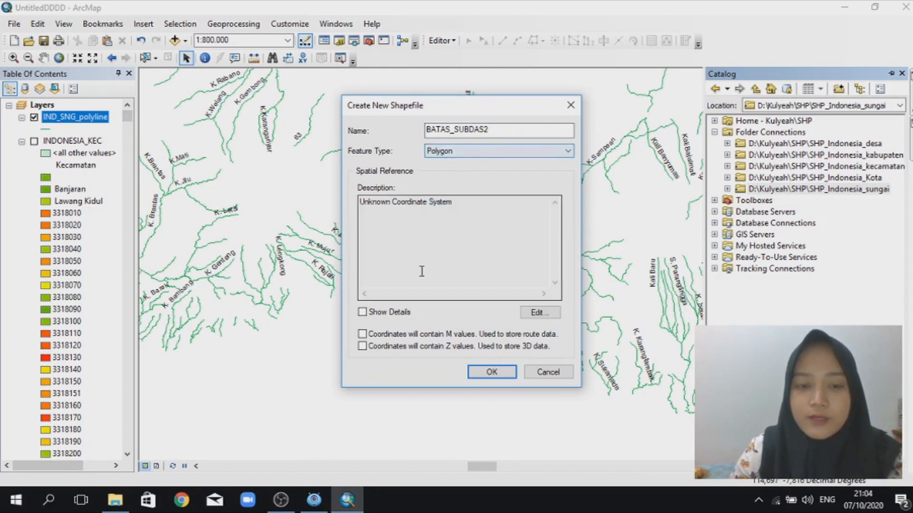
Step: Set the new shapefile's spatial reference to the World geographic coordinate system WGS 1984
left_click(538, 313)
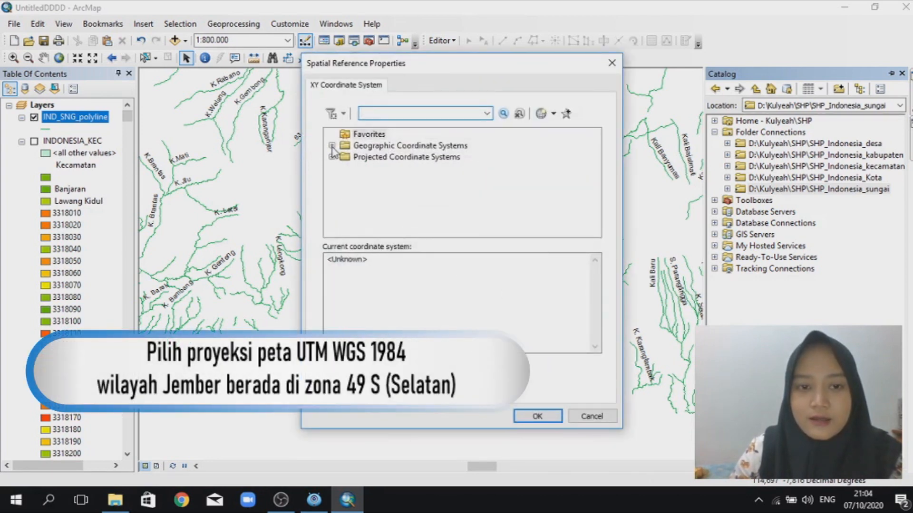
left_click(332, 146)
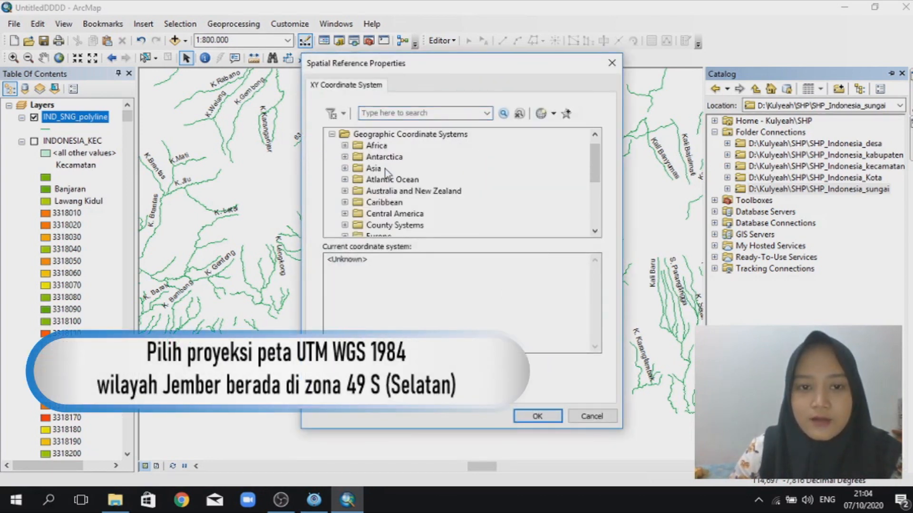
scroll(417, 181, "down", 3)
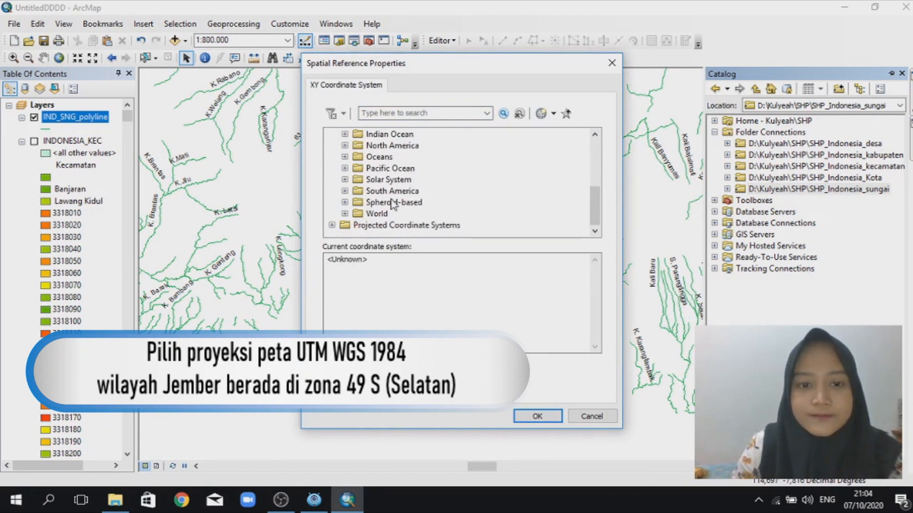
left_click(344, 213)
scroll(407, 183, "down", 2)
scroll(407, 183, "down", 6)
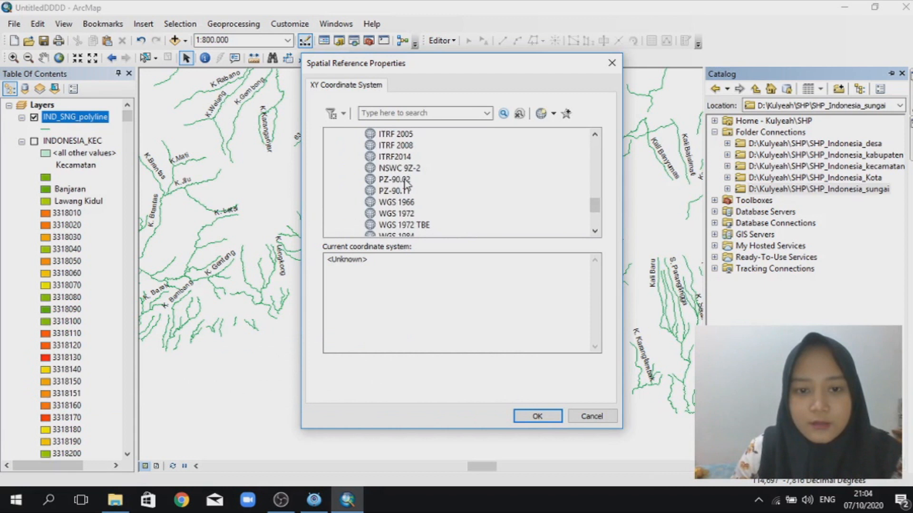
left_click(397, 145)
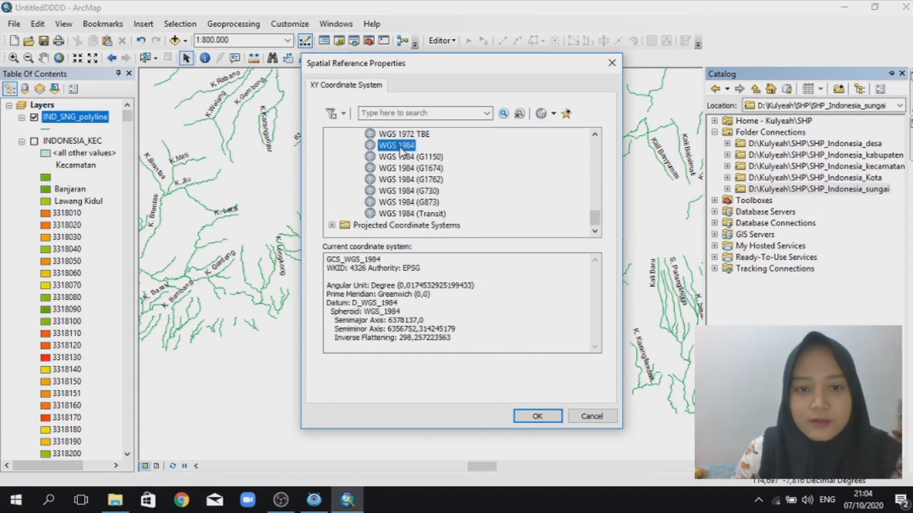
Step: Assign the projected UTM coordinate system WGS 1984 UTM Zone 49S, Southern Hemisphere, and create the BATAS_SUBDAS2 shapefile
left_click(333, 226)
scroll(427, 167, "down", 2)
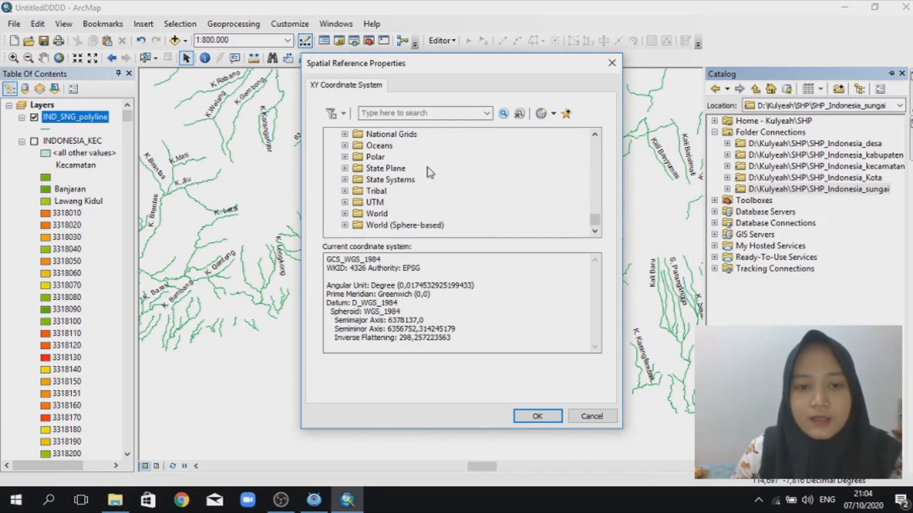
left_click(345, 202)
scroll(404, 191, "down", 3)
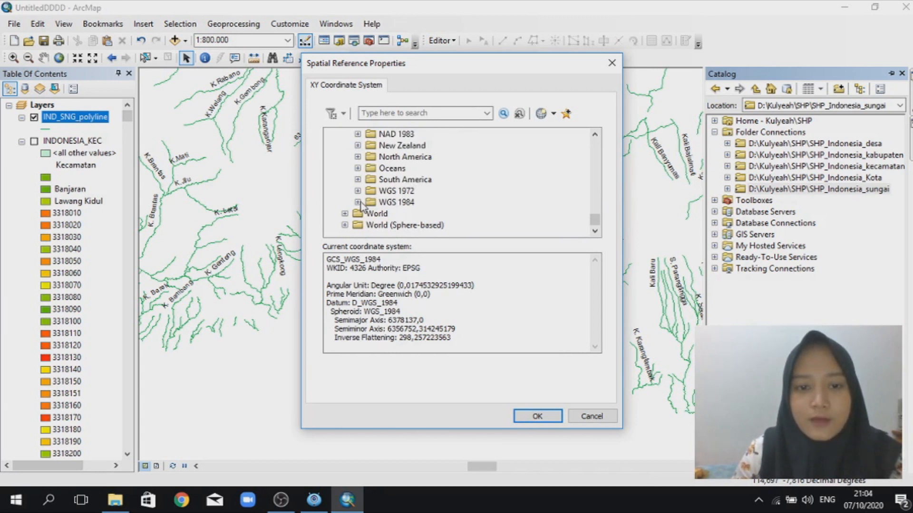
left_click(358, 203)
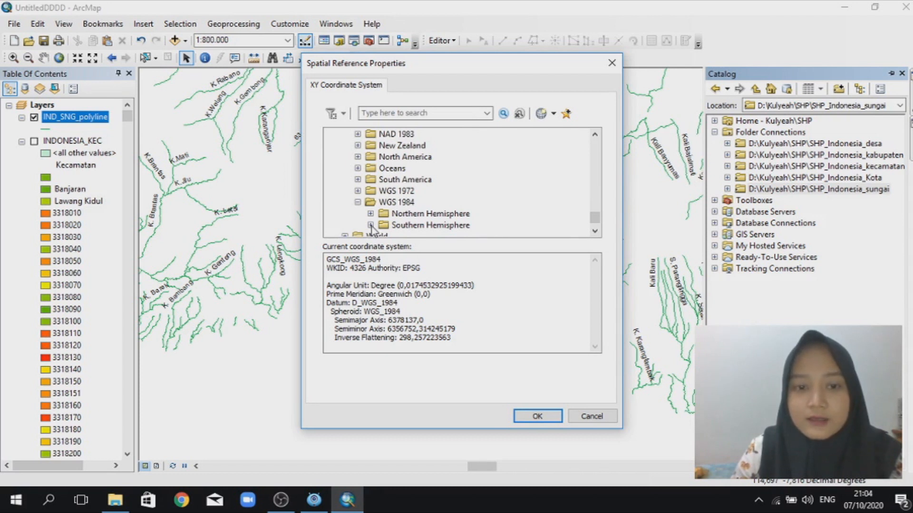
left_click(371, 225)
scroll(446, 168, "down", 2)
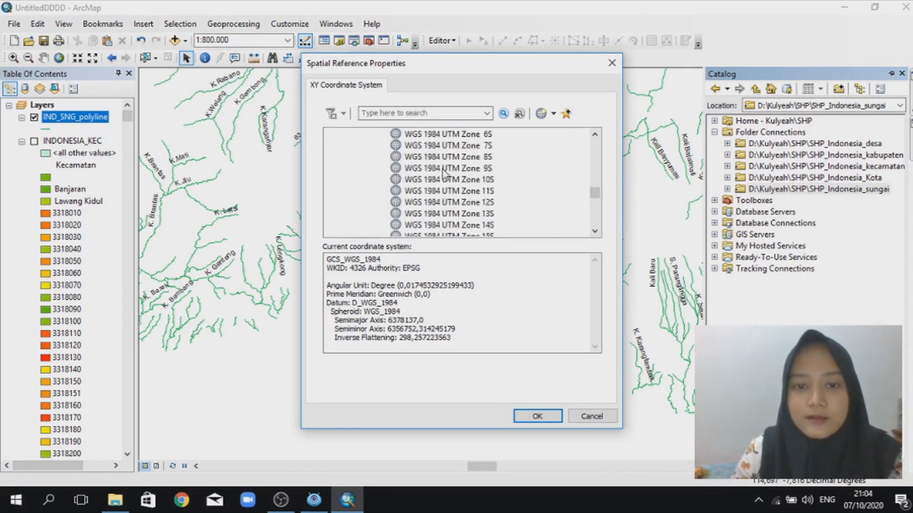
scroll(442, 177, "down", 1)
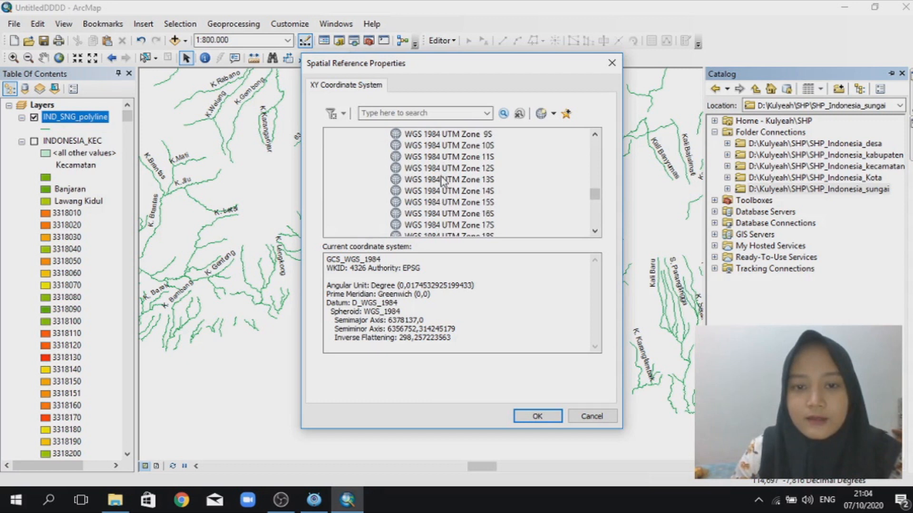
scroll(442, 181, "down", 1)
scroll(447, 185, "down", 8)
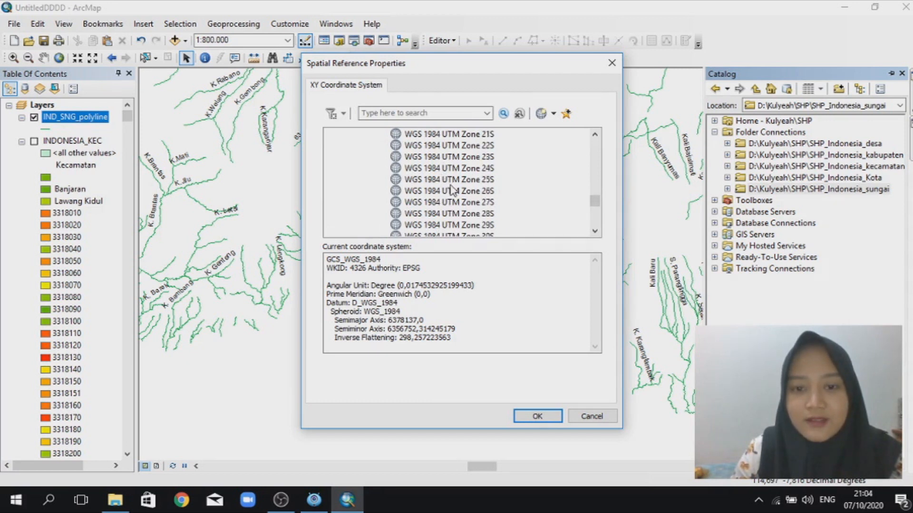
scroll(453, 192, "down", 1)
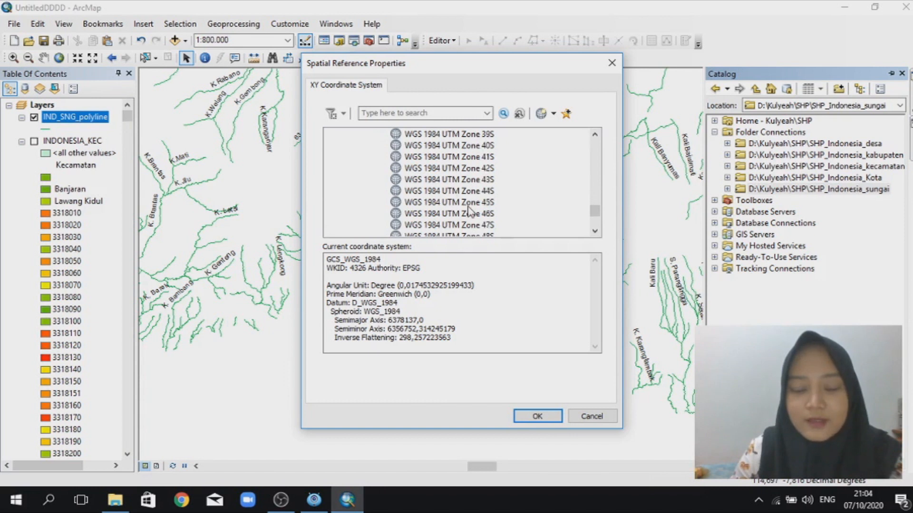
scroll(445, 216, "down", 1)
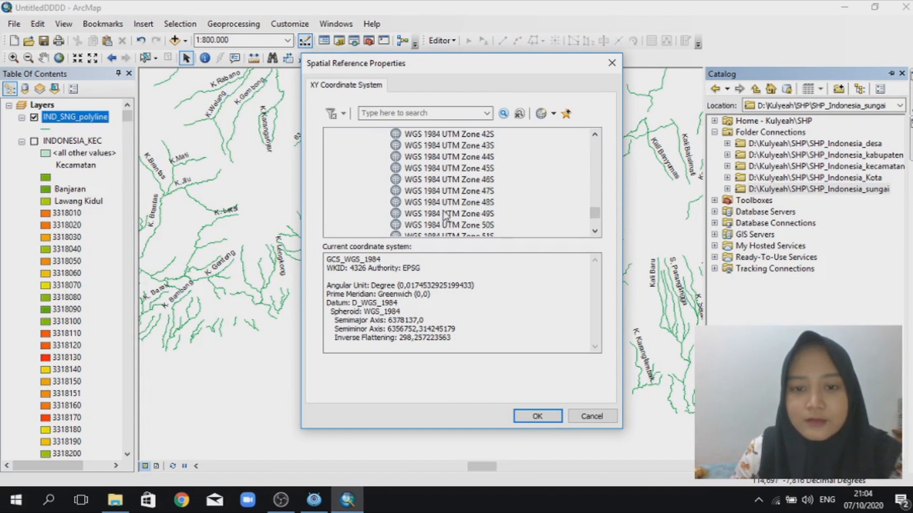
left_click(468, 214)
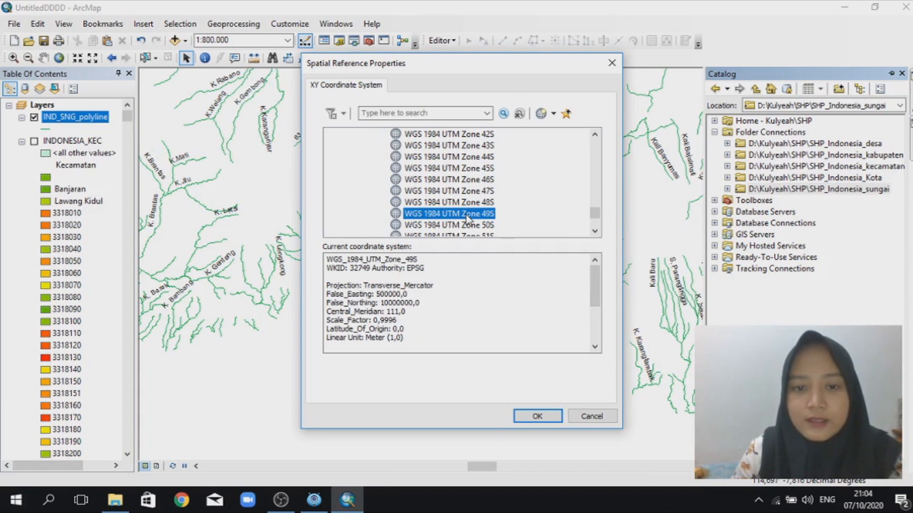
scroll(504, 214, "down", 4)
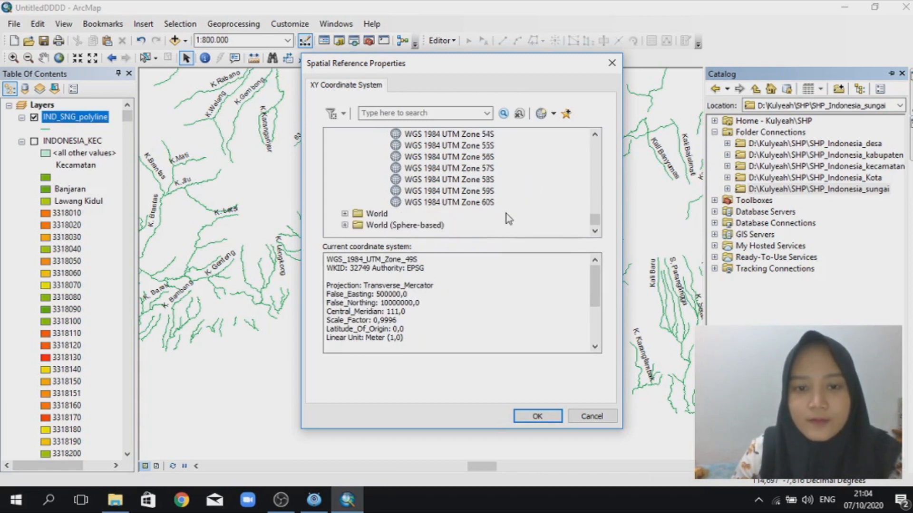
left_click(526, 415)
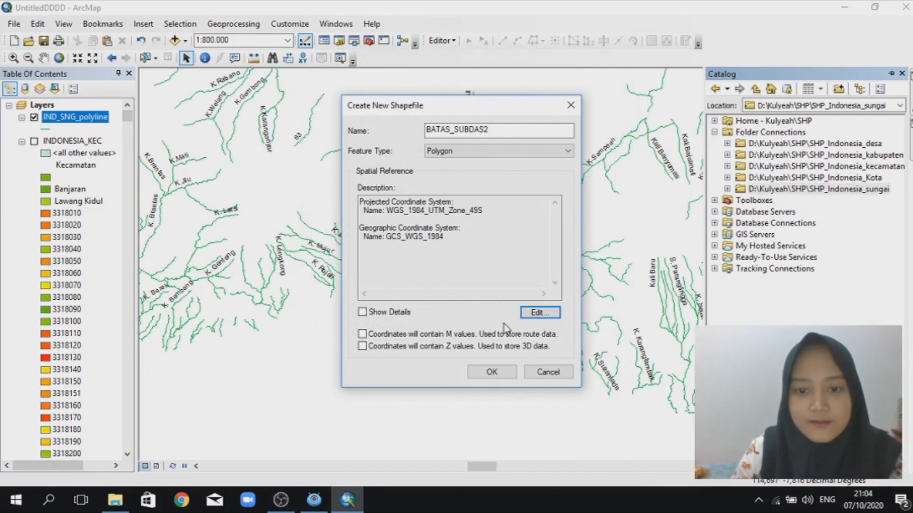
left_click(492, 372)
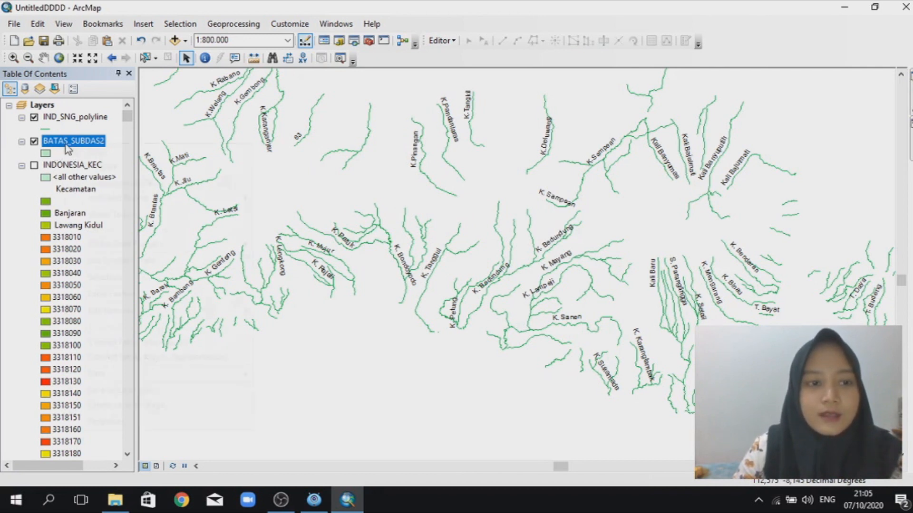
Step: Start editing the BATAS_SUBDAS2 layer despite the spatial reference warning, and choose its polygon template for creating features
right_click(67, 146)
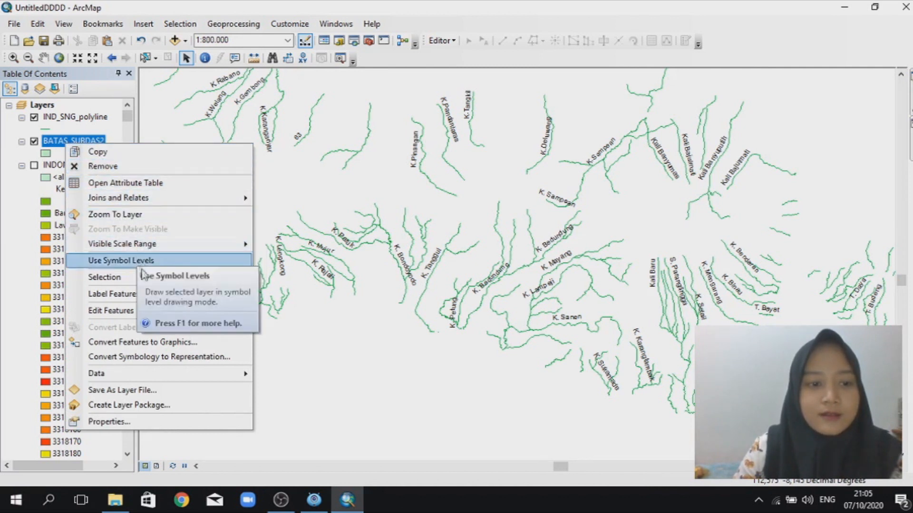
mouse_move(158, 317)
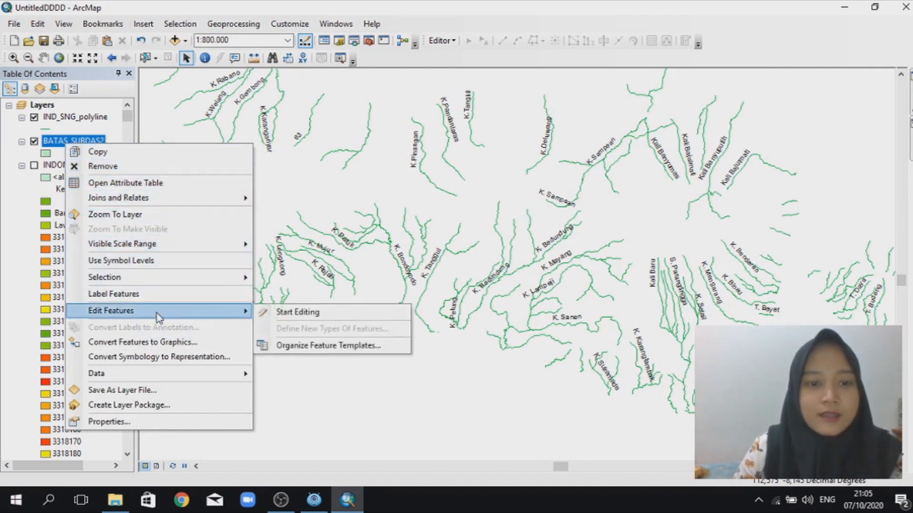
left_click(277, 315)
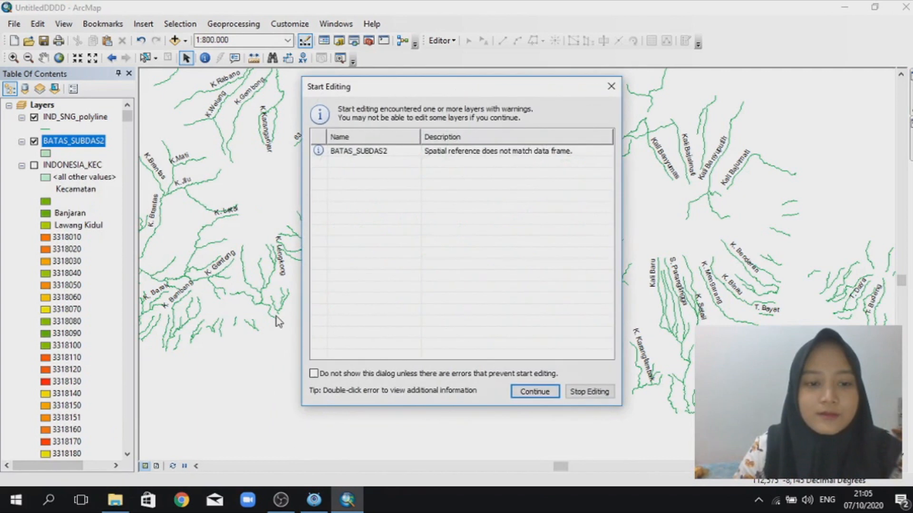
left_click(534, 393)
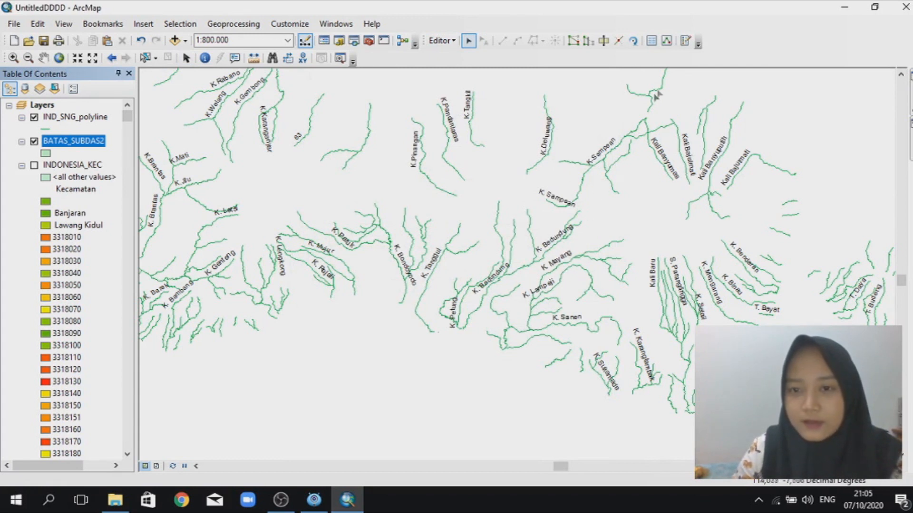
left_click(685, 42)
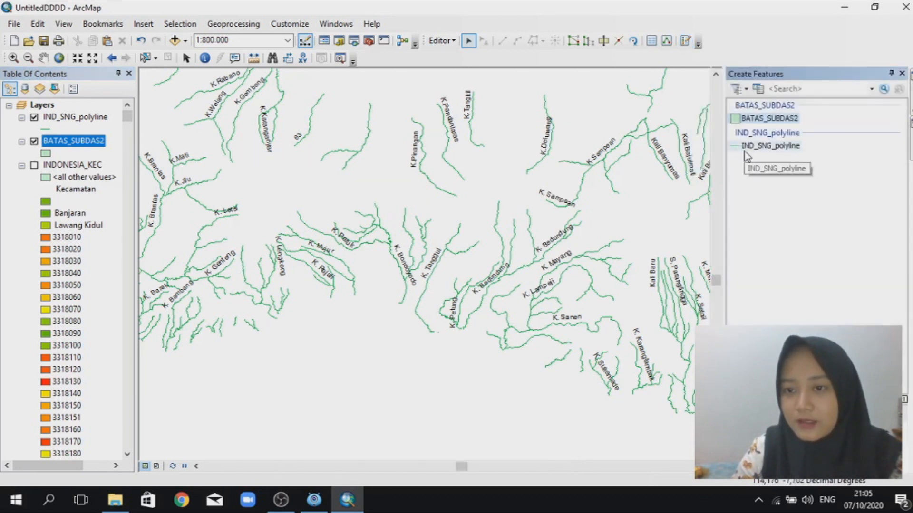
left_click(756, 121)
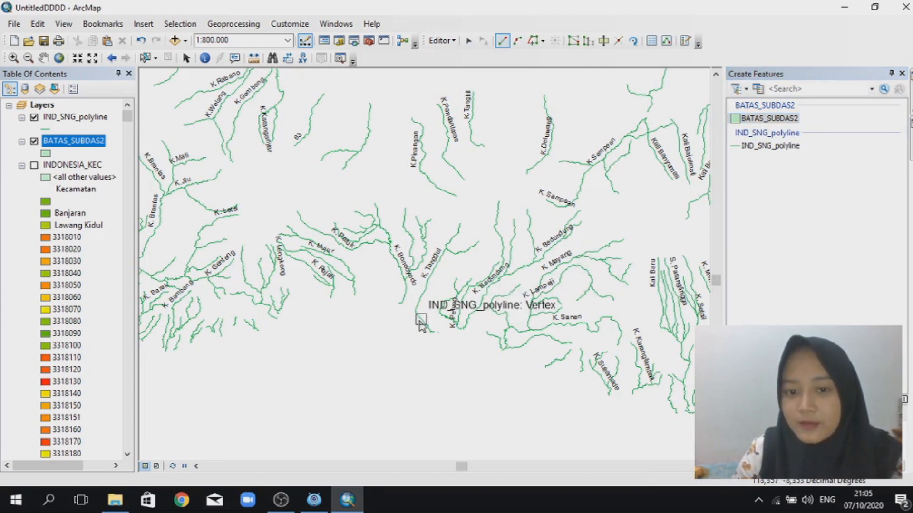
Step: Digitize the northwestern edge of the sub-watershed polygon from the river mouth, running between K. Bedadung and K. Mayang to the northern corner
left_click(486, 331)
scroll(487, 318, "up", 1)
scroll(487, 319, "down", 1)
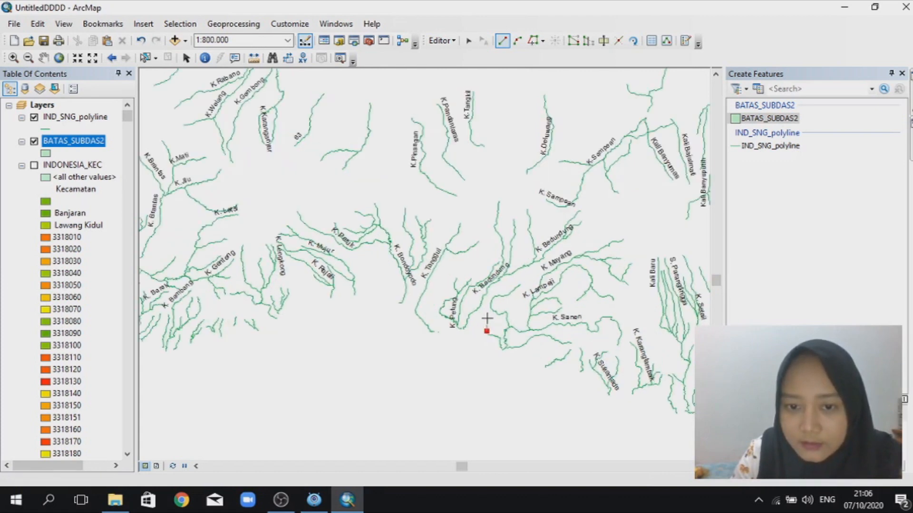
scroll(487, 318, "up", 1)
scroll(486, 318, "down", 2)
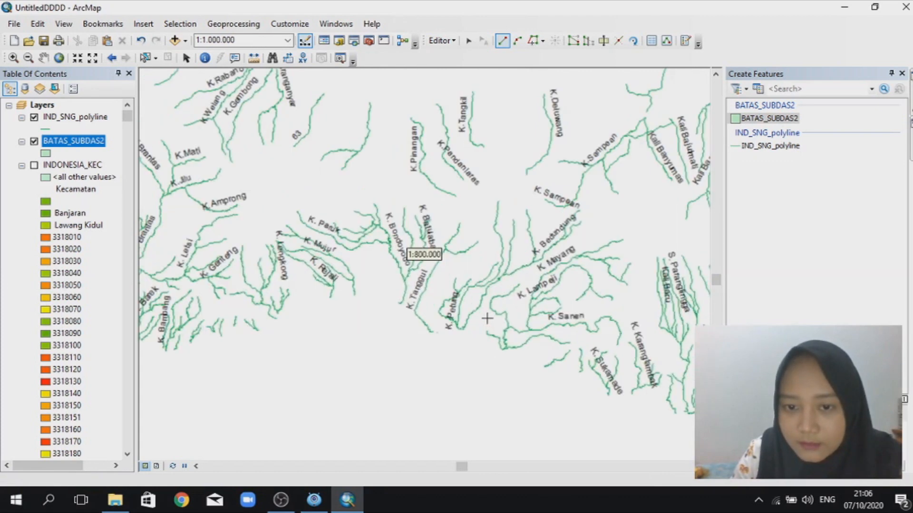
left_click(487, 335)
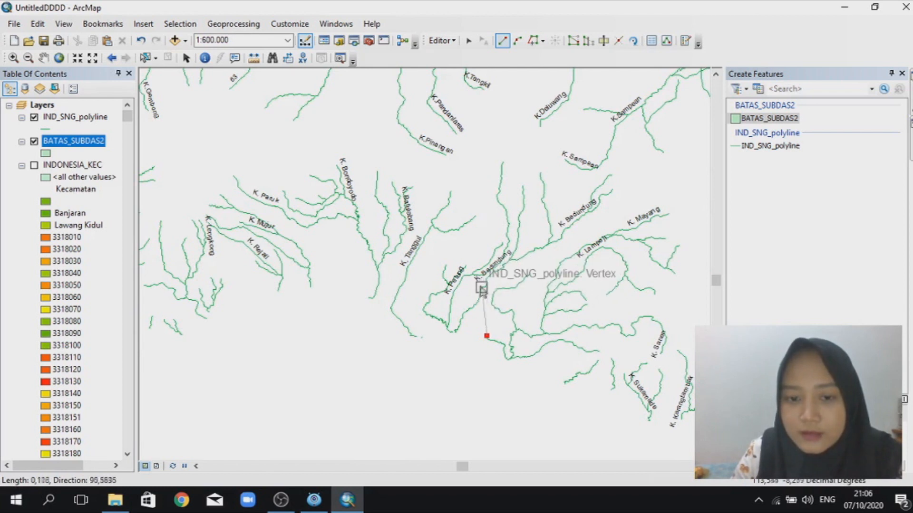
left_click(483, 311)
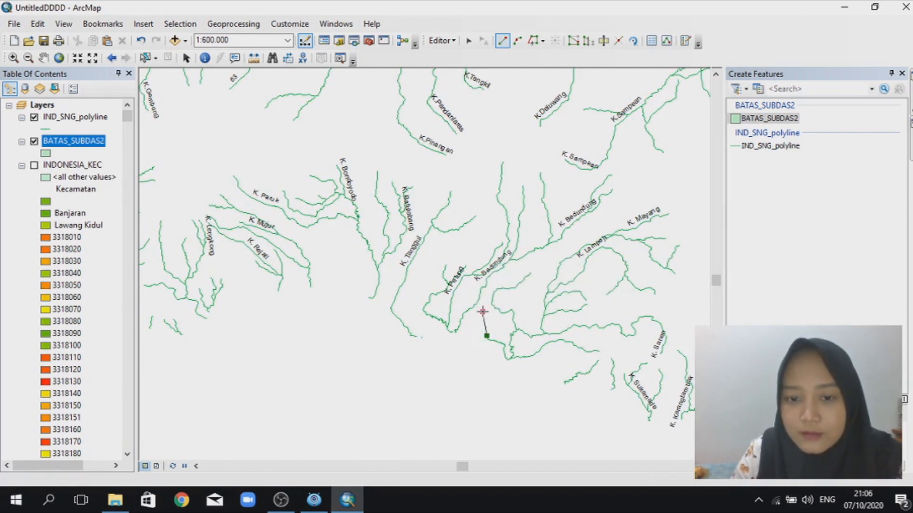
left_click(501, 278)
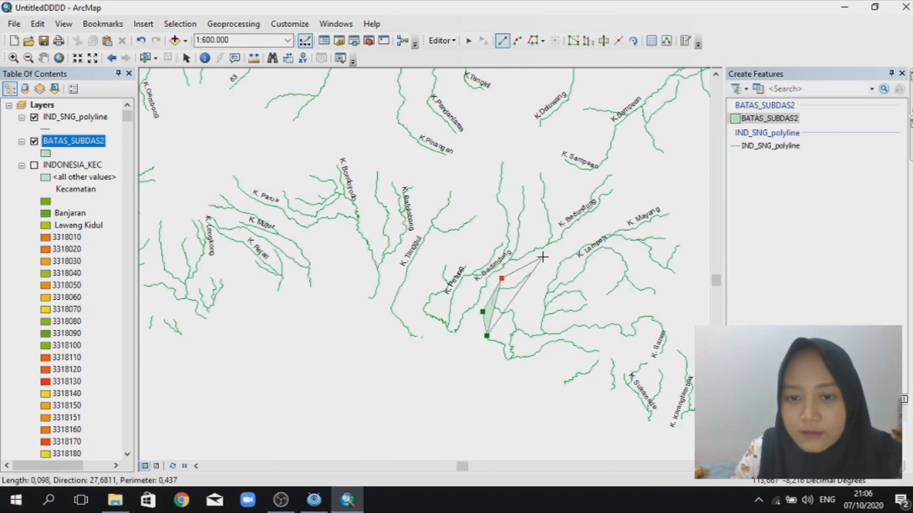
left_click(542, 257)
left_click(570, 240)
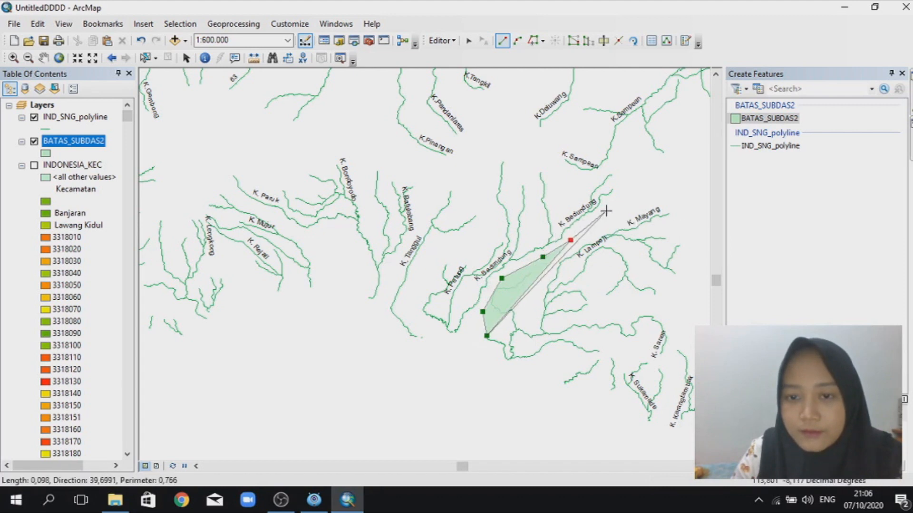
left_click(606, 211)
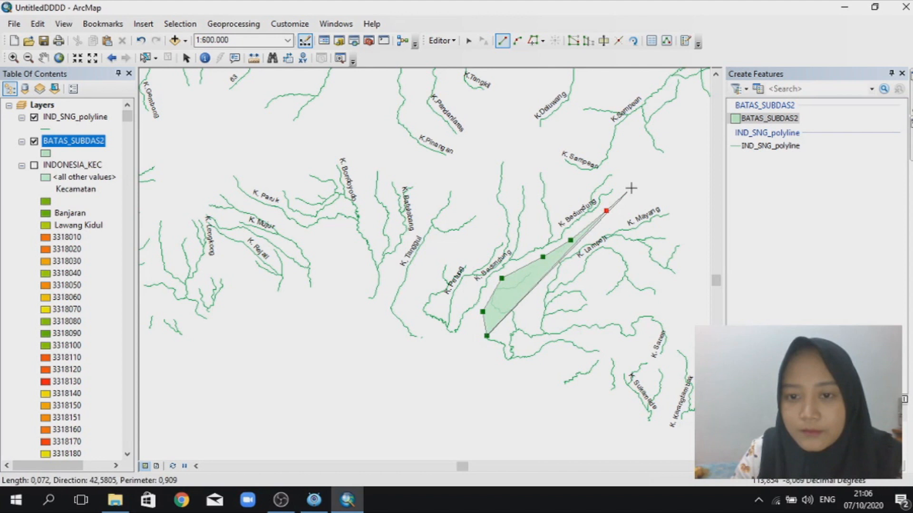
left_click(631, 188)
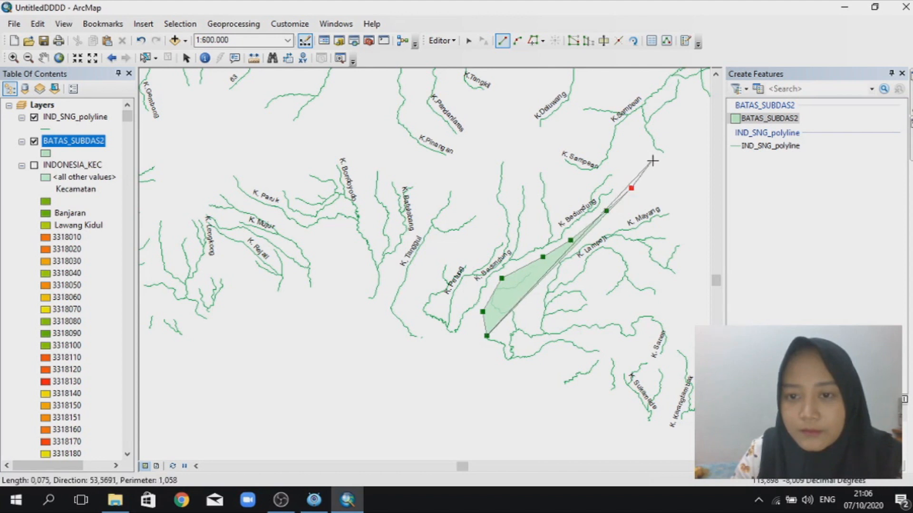
Step: Continue the BATAS_SUBDAS2 outline around the eastern ends of the K. Mayang tributaries and back along the south, finishing the polygon at its starting point
left_click(692, 204)
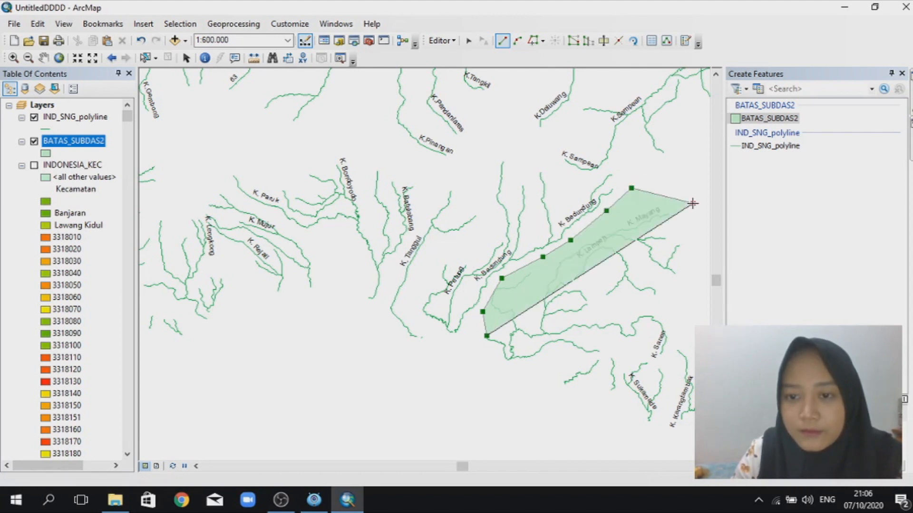
left_click(695, 241)
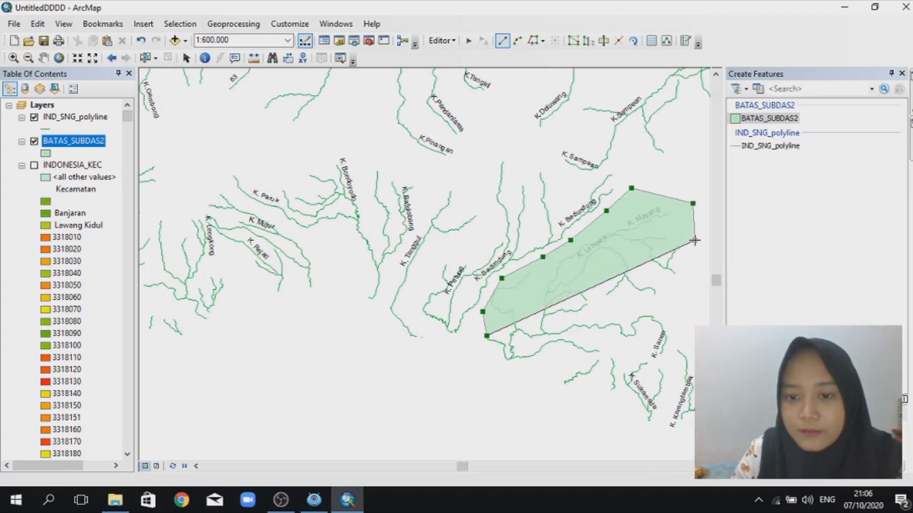
left_click(684, 284)
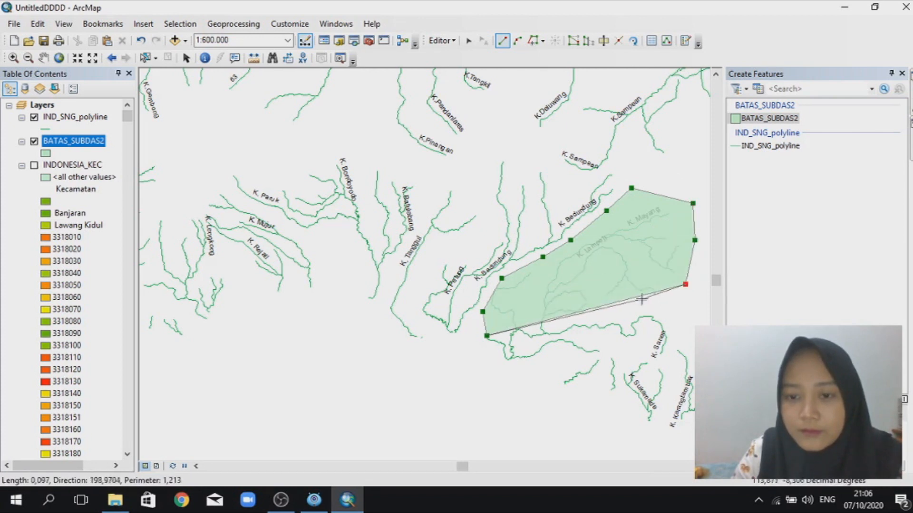
left_click(611, 300)
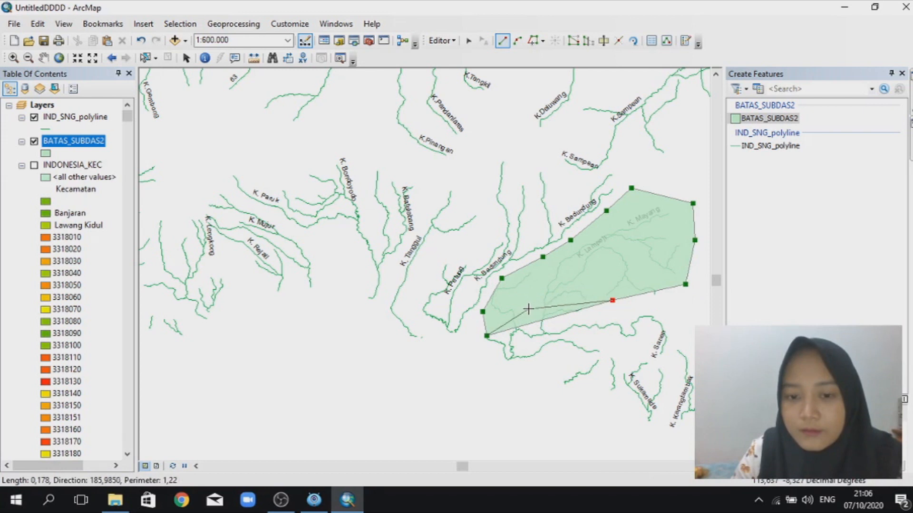
left_click(527, 309)
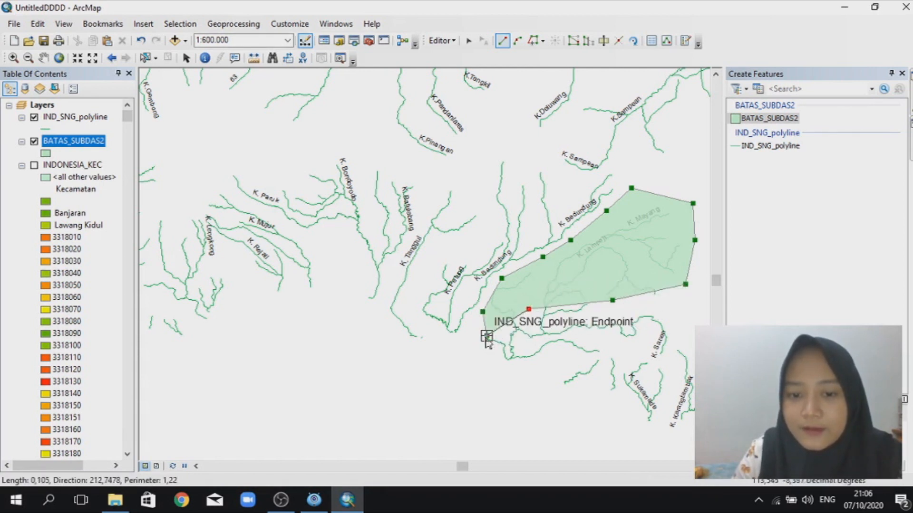
double_click(486, 337)
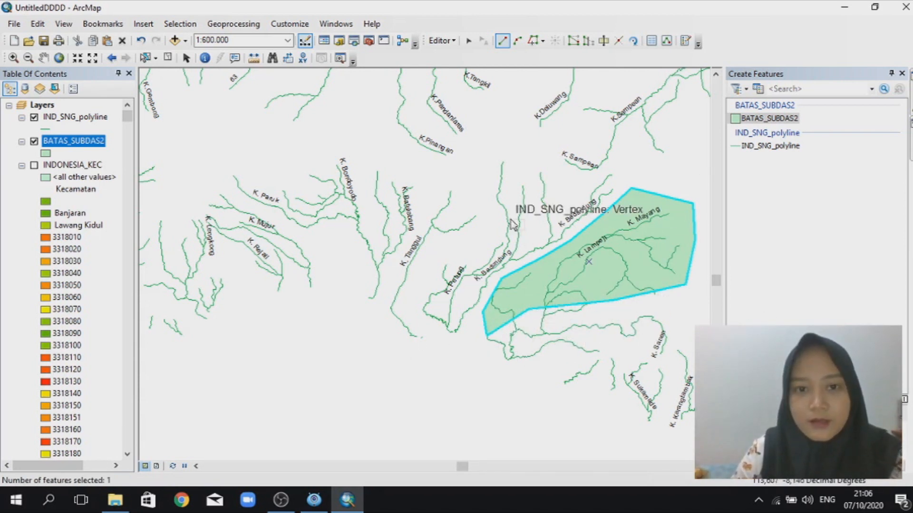
Step: Save the edits to the BATAS_SUBDAS2 polygon and stop the editing session
left_click(439, 41)
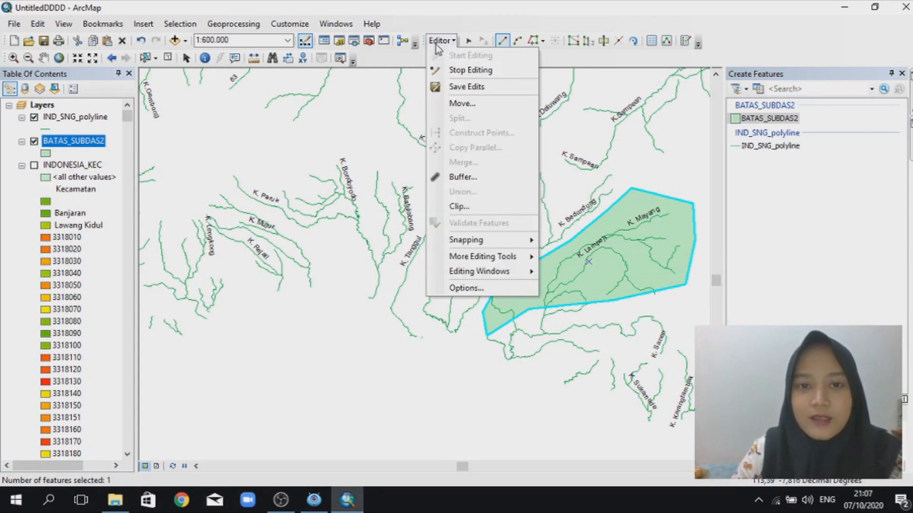
left_click(460, 88)
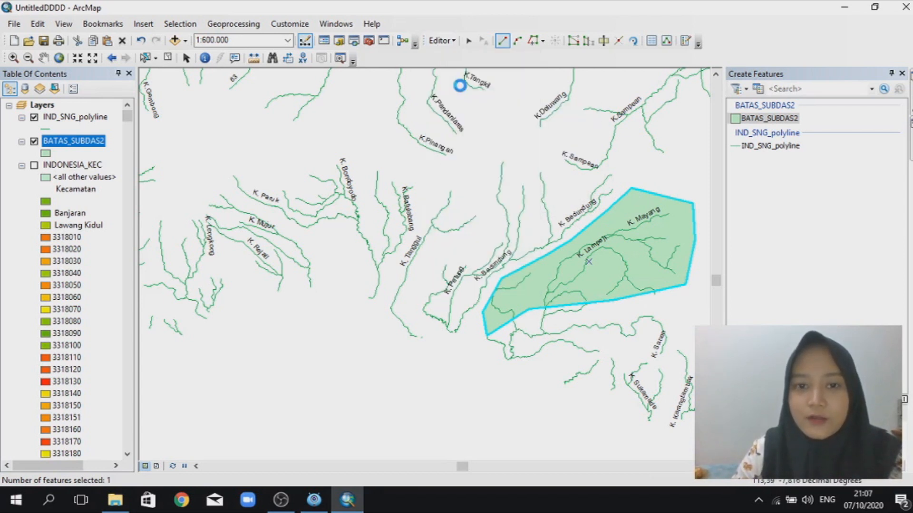
left_click(449, 45)
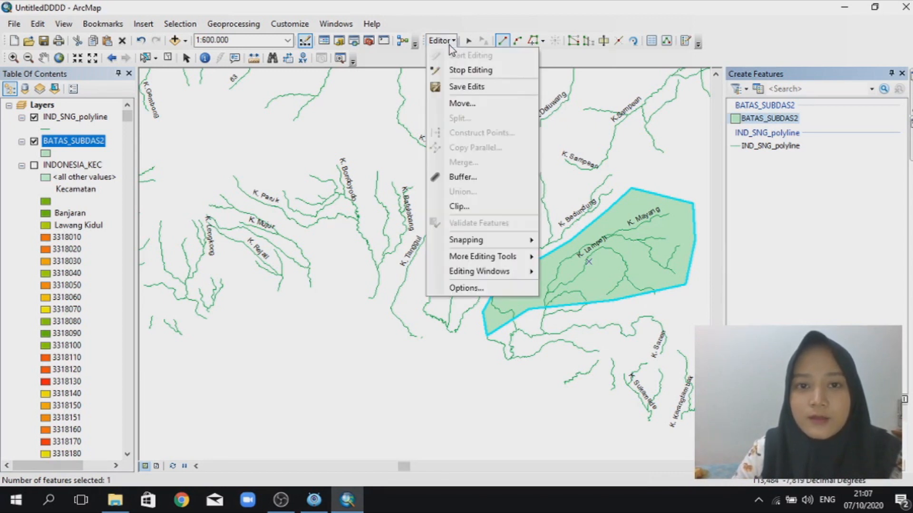
left_click(459, 75)
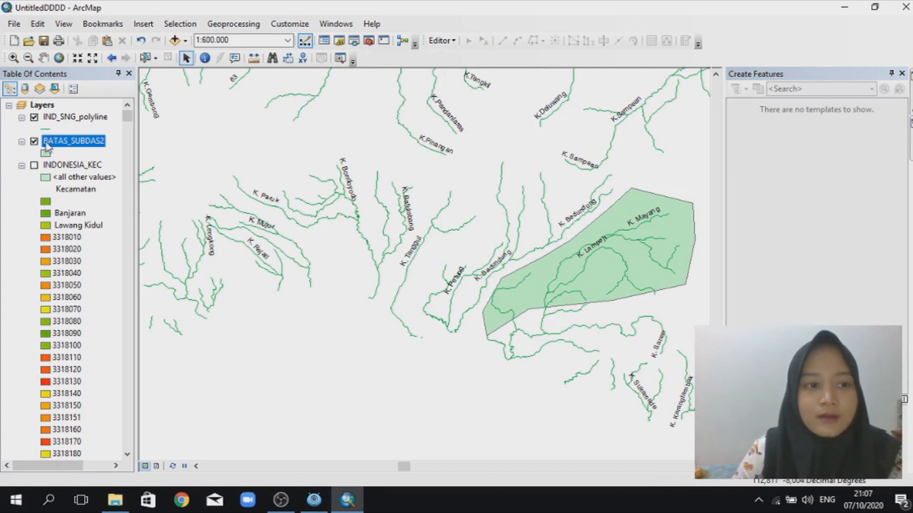
Step: Hide the IND_SNG_polyline river layer, leaving BATAS_SUBDAS2 as the displayed layer
left_click(34, 117)
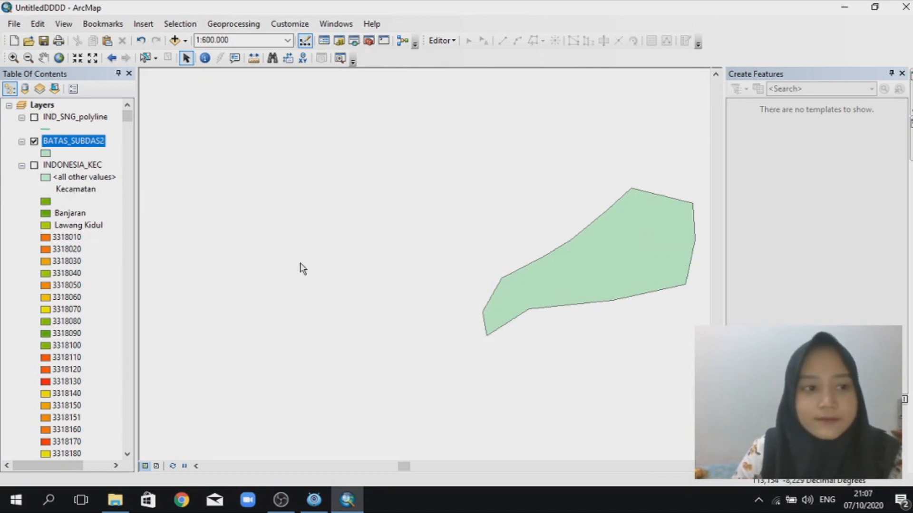
right_click(79, 144)
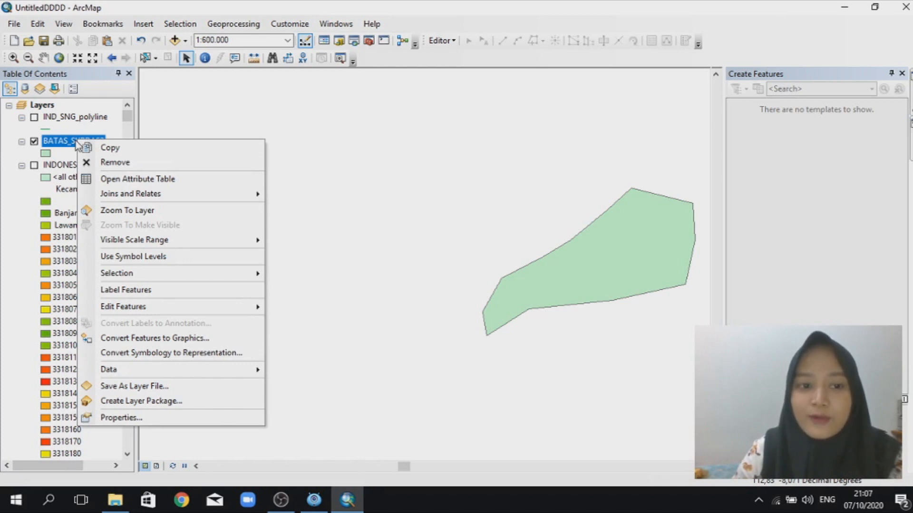
left_click(47, 142)
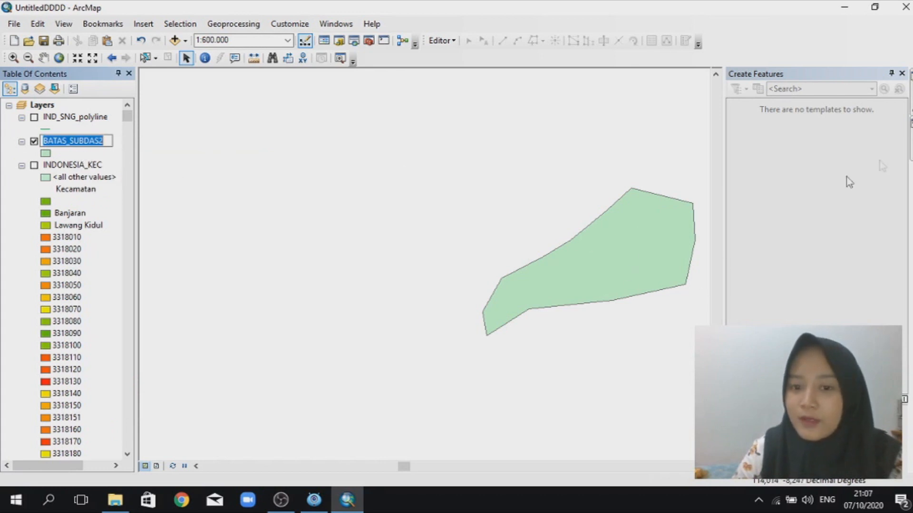
left_click(908, 128)
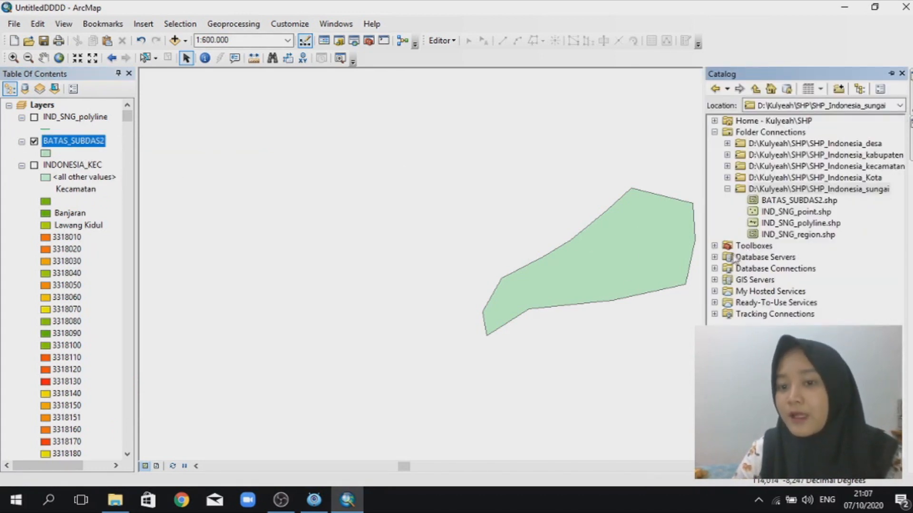
left_click(713, 246)
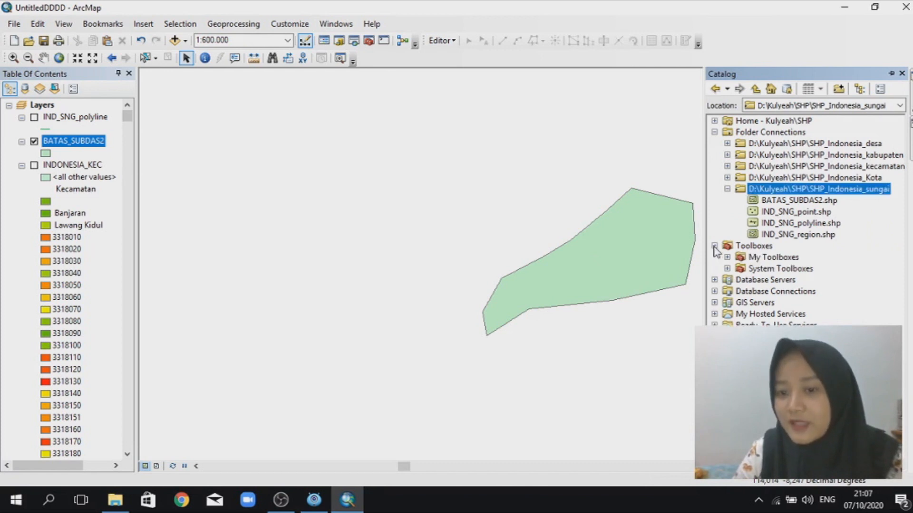
left_click(714, 247)
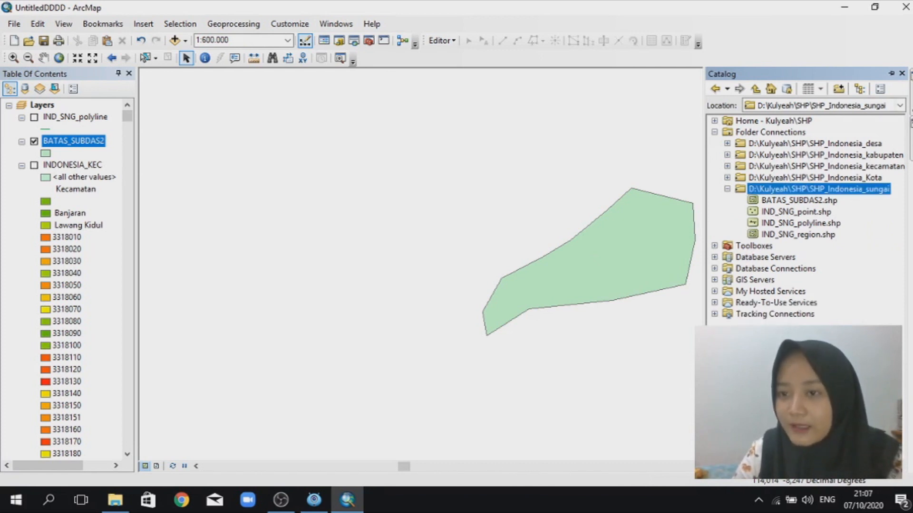
Step: Open the Clip (Analysis) geoprocessing tool from the tool search results for CLIP
left_click(911, 135)
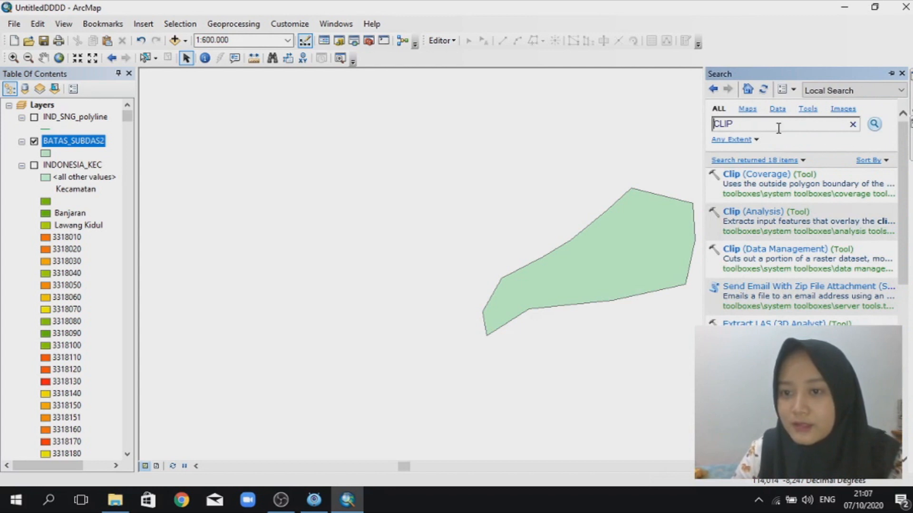
left_click(777, 129)
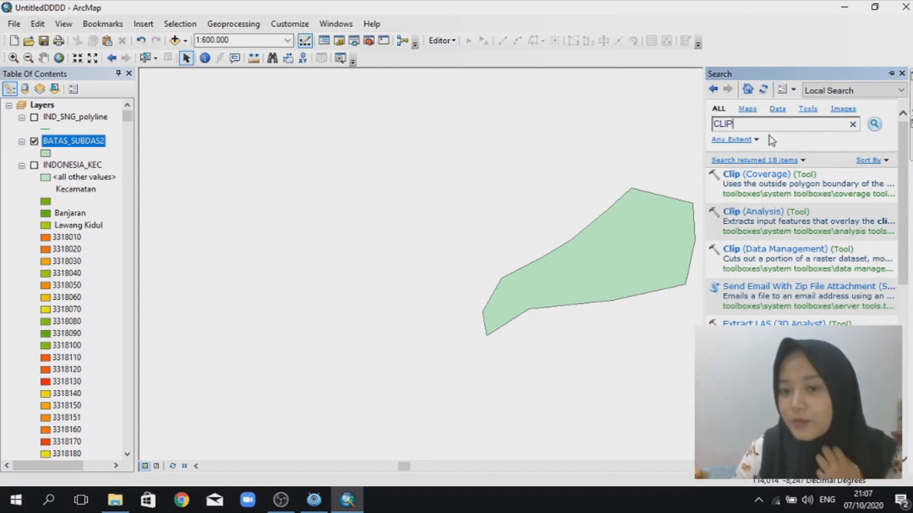
left_click(757, 213)
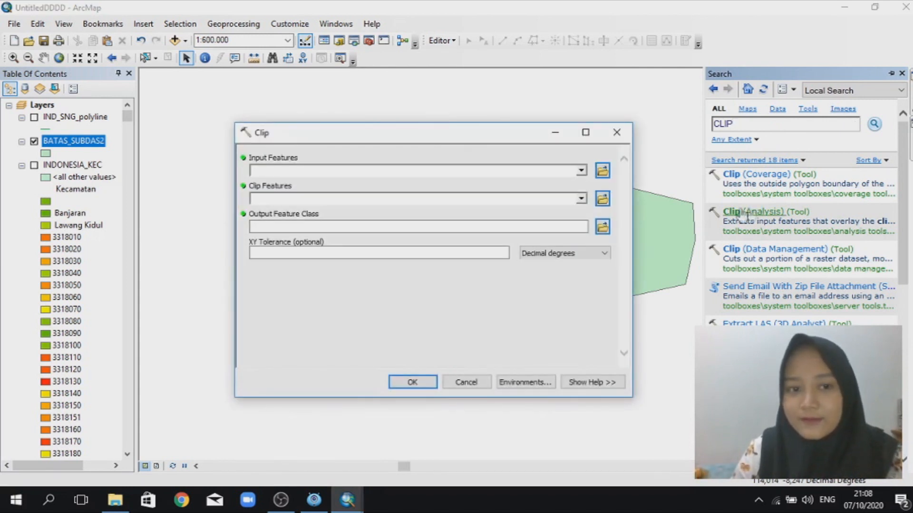
Step: Set INDONESIA_KEC as the input features and BATAS_SUBDAS2 as the clip features
left_click(582, 172)
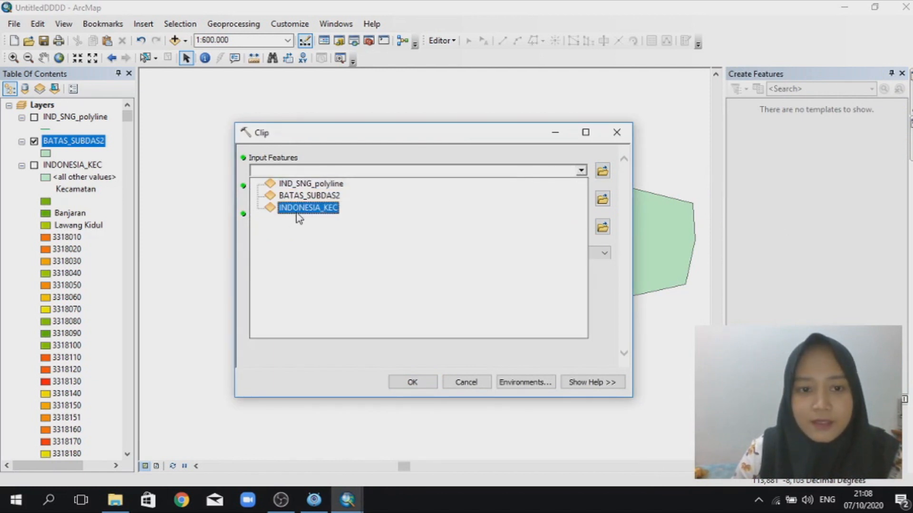
left_click(298, 209)
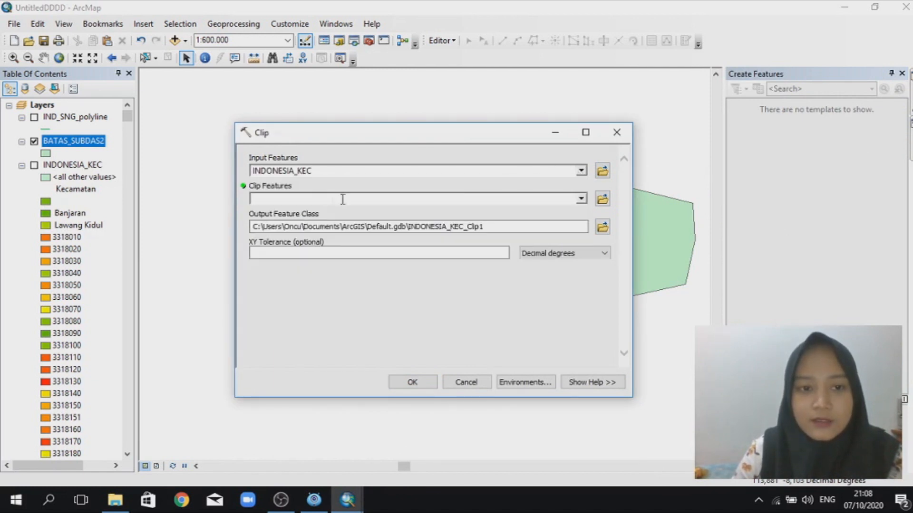
left_click(581, 198)
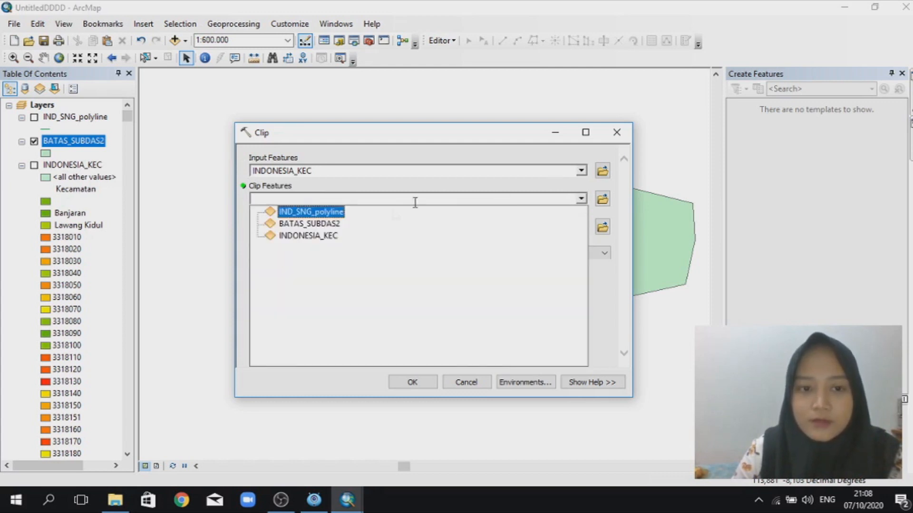
left_click(312, 224)
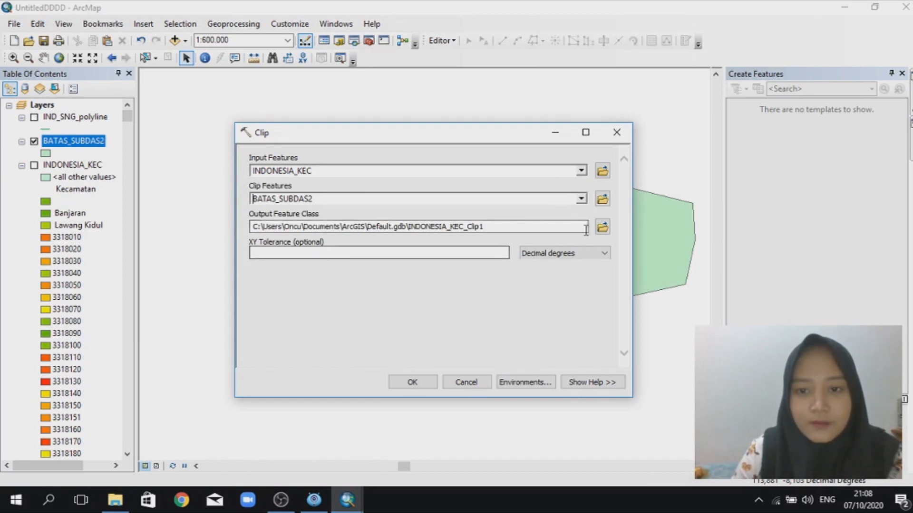
Step: Name the clip output CLIP_KALI_MAYANG in the SHP_Indonesia_sungai folder and run the Clip tool
left_click(602, 226)
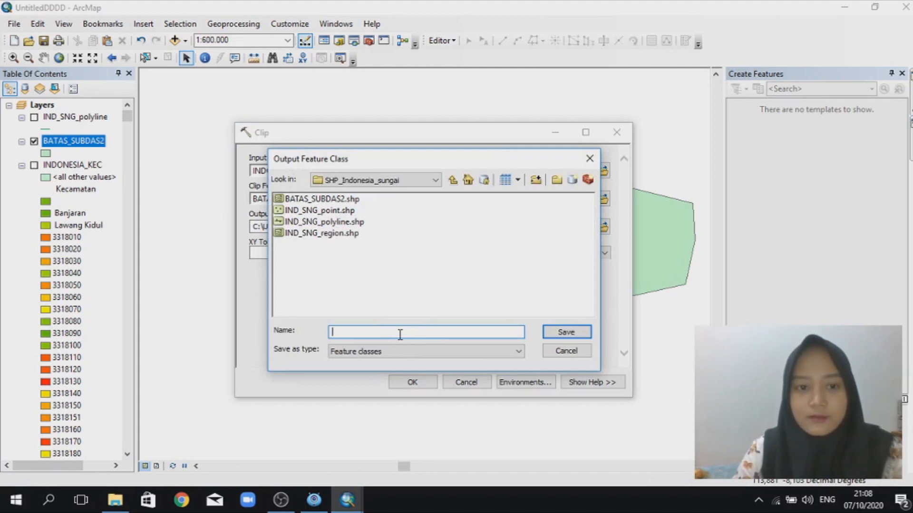
type("CLIP_")
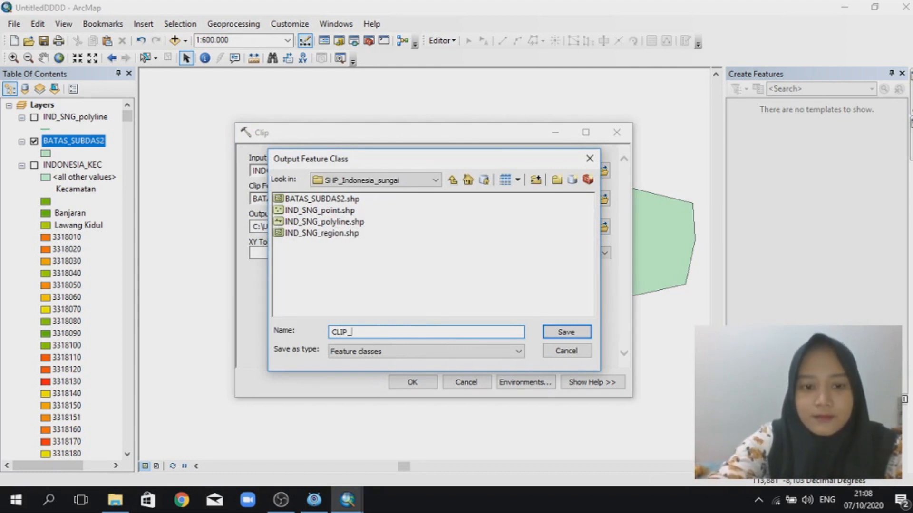
type("KALI MA")
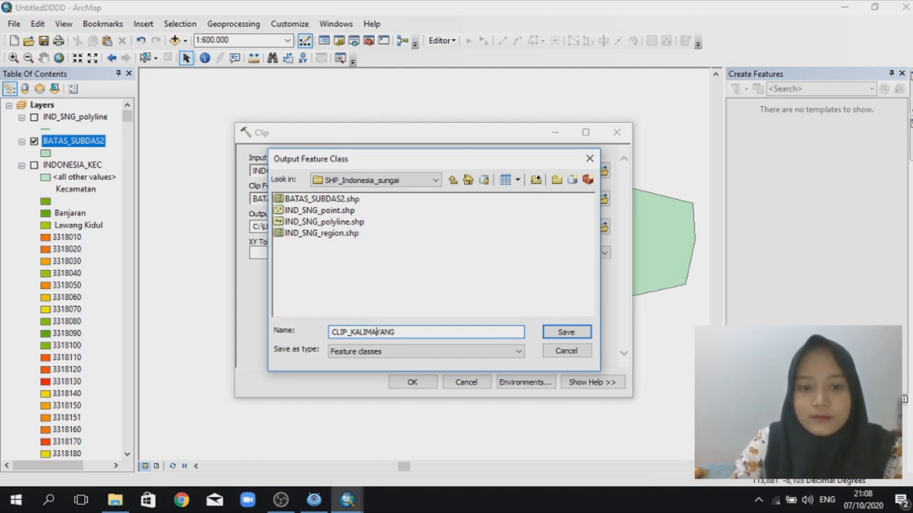
type("-")
key("BackSpace")
type("_")
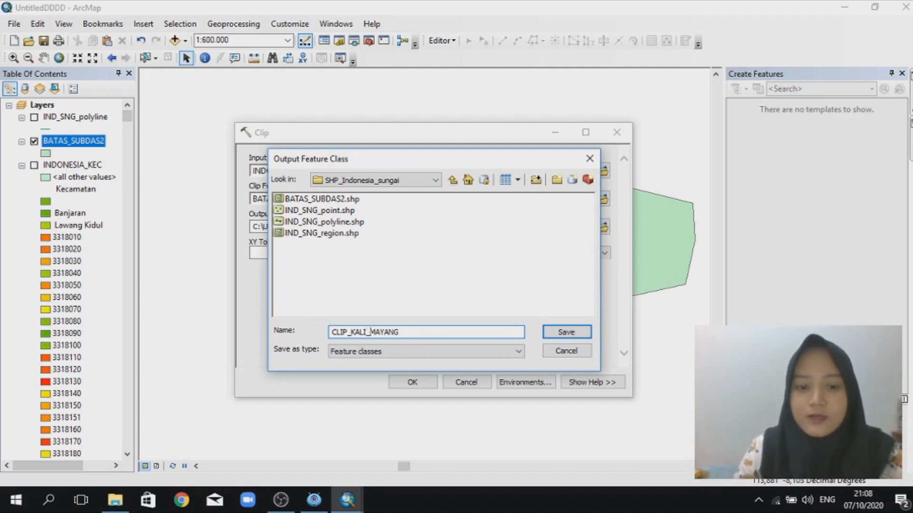
left_click(566, 332)
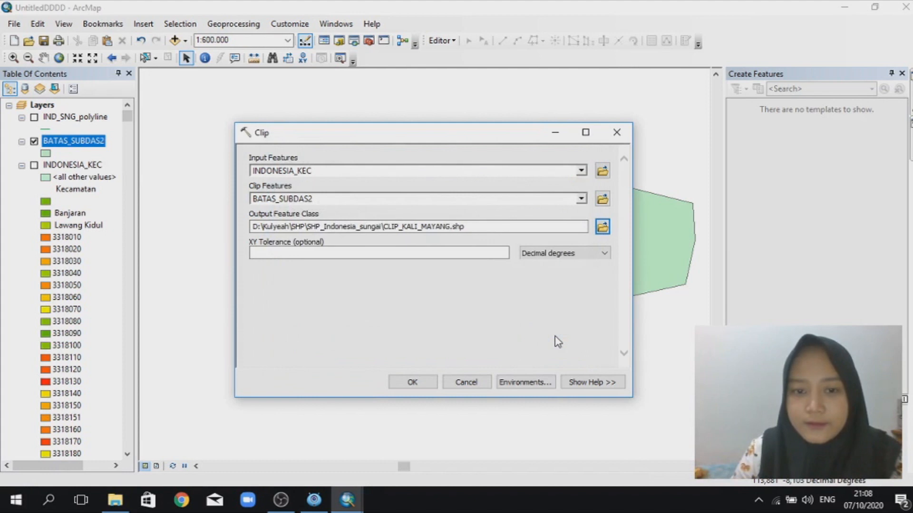
left_click(409, 380)
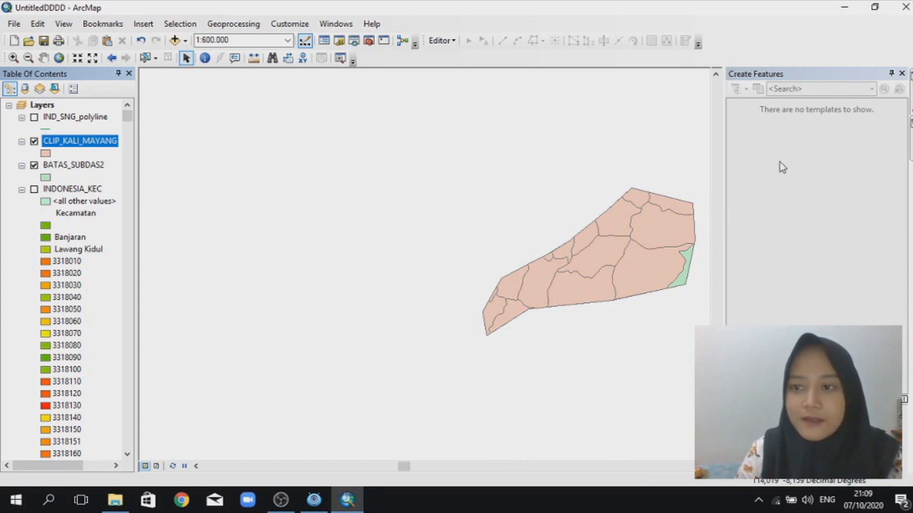
Step: Close the Create Features pane and label the features of the CLIP_KALI_MAYANG layer
left_click(901, 73)
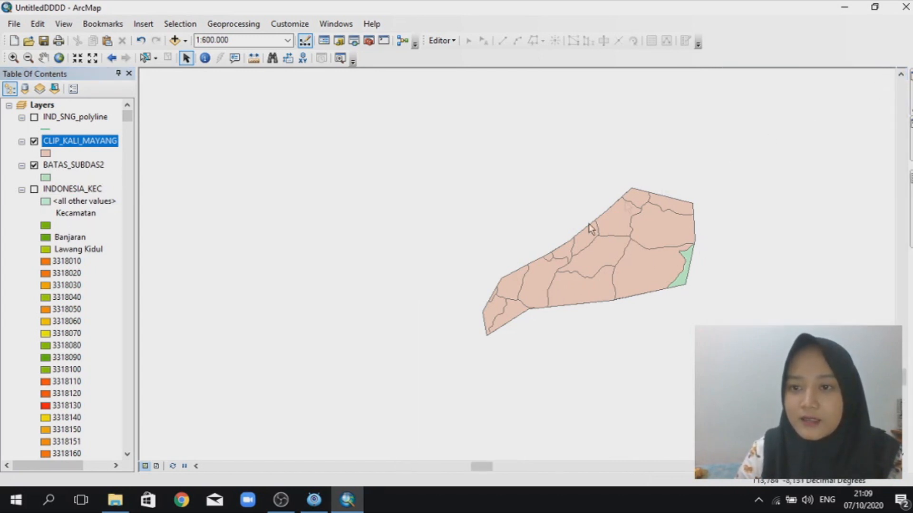
right_click(97, 147)
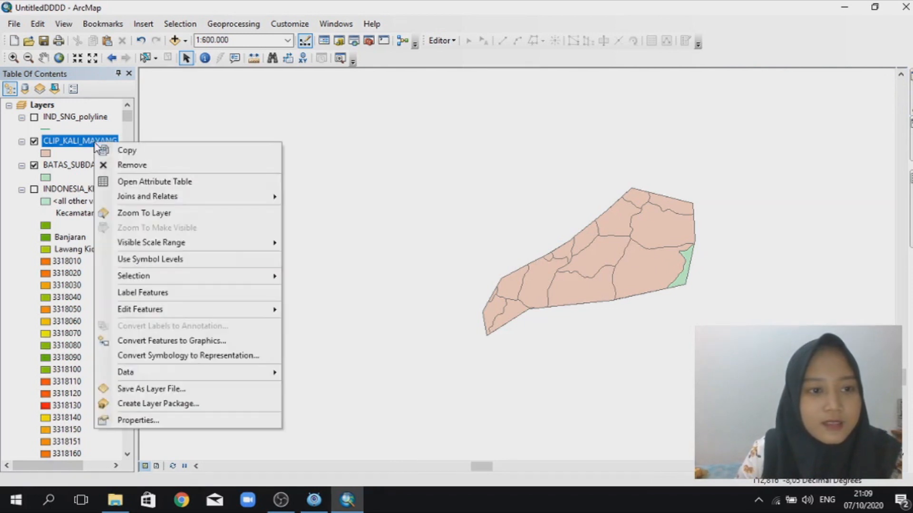
left_click(141, 298)
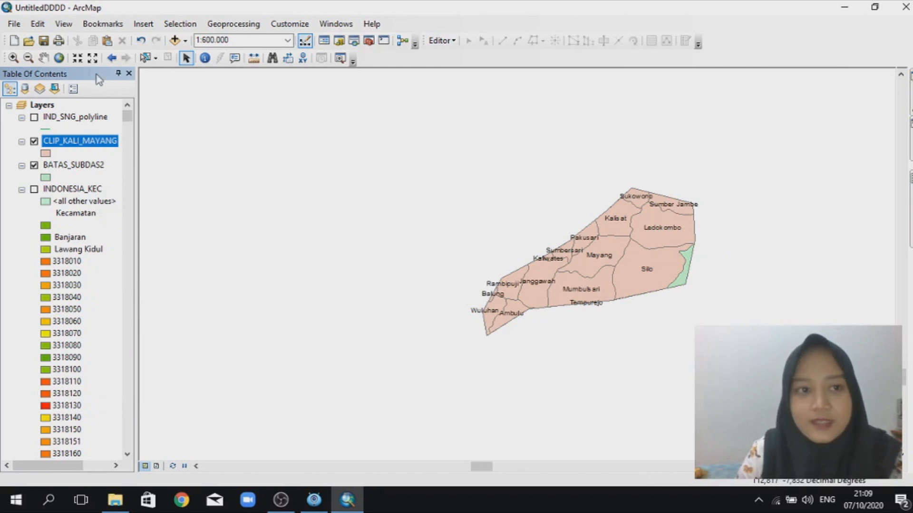
Step: Switch the map display from data view to layout view
left_click(43, 57)
left_click_drag(615, 275, 449, 255)
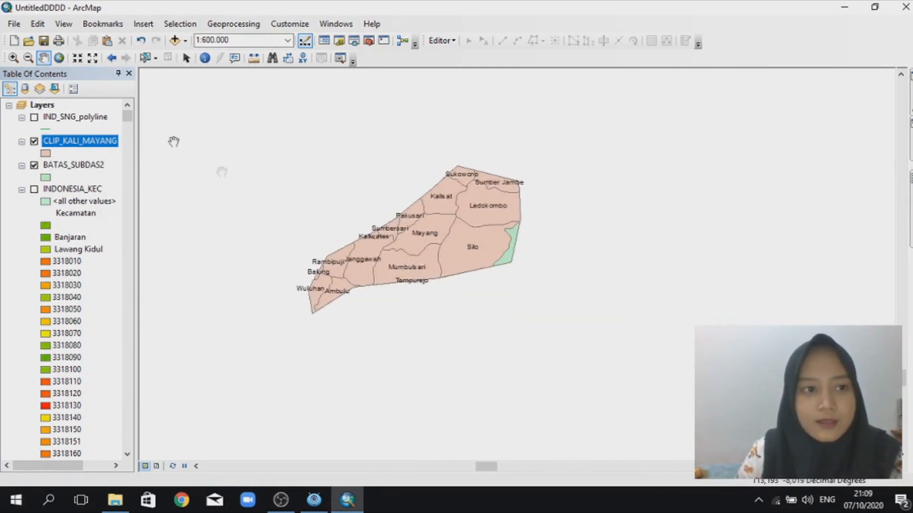
scroll(475, 246, "down", 1)
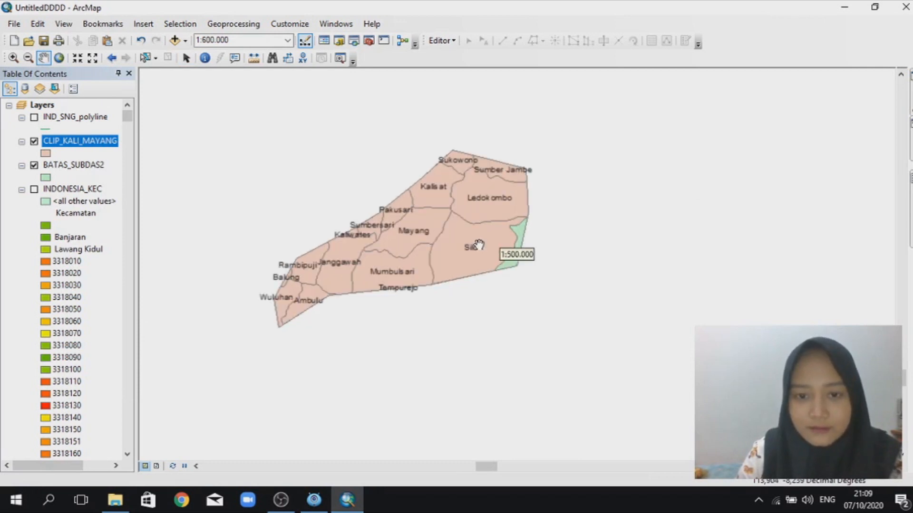
scroll(271, 198, "down", 1)
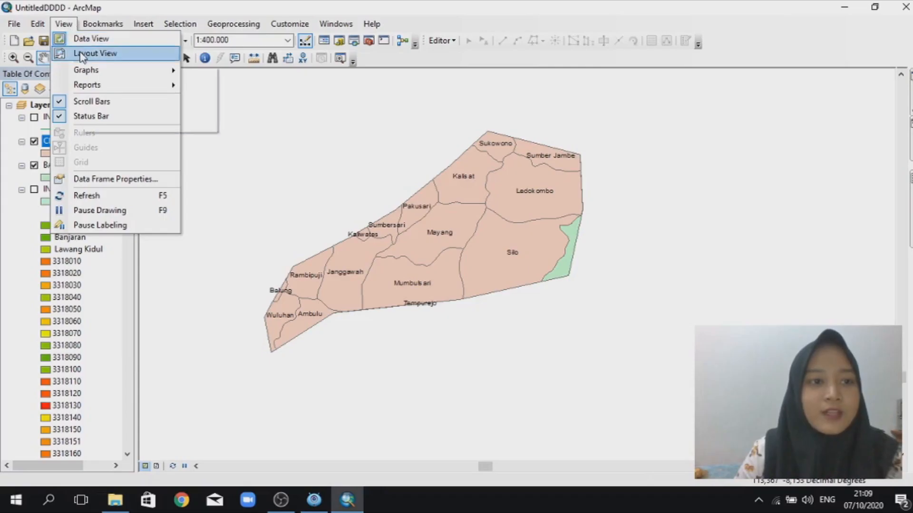
left_click(79, 54)
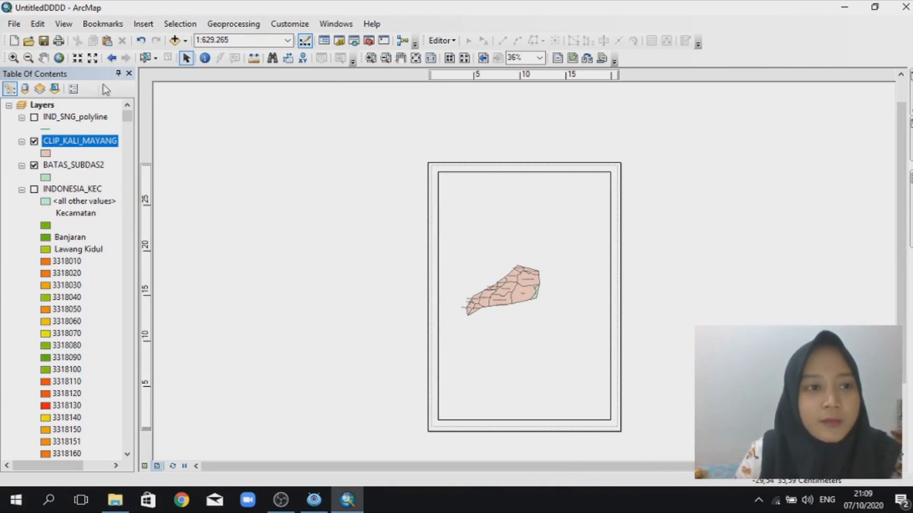
Step: Try to enlarge the clipped area inside the layout frame by zooming to a box around it
left_click(14, 58)
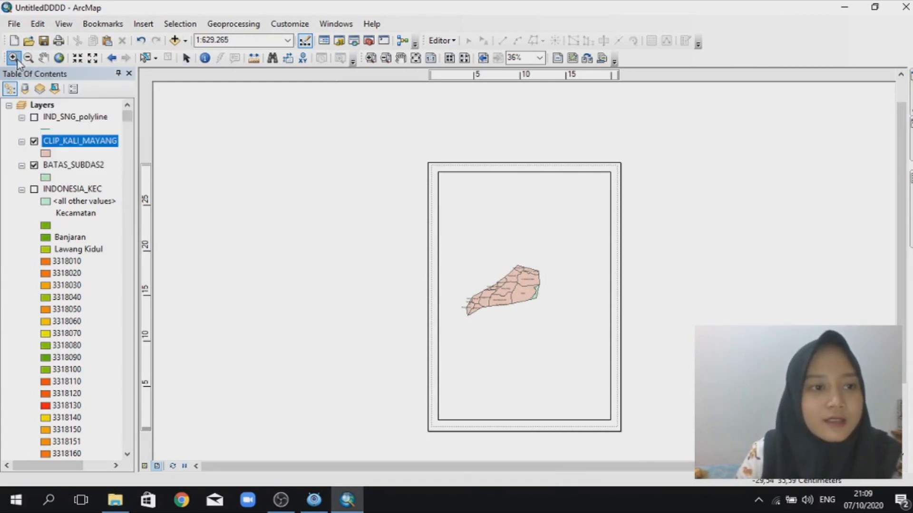
left_click_drag(452, 267, 563, 329)
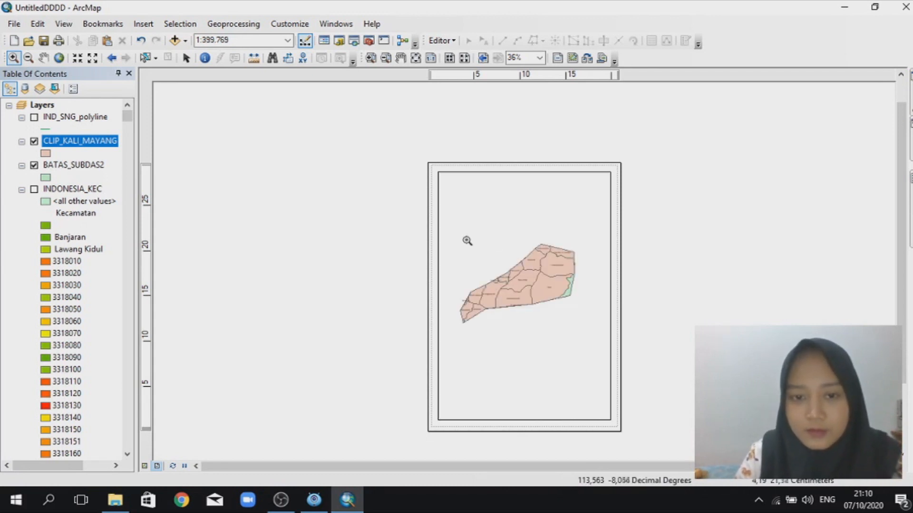
left_click_drag(452, 240, 582, 329)
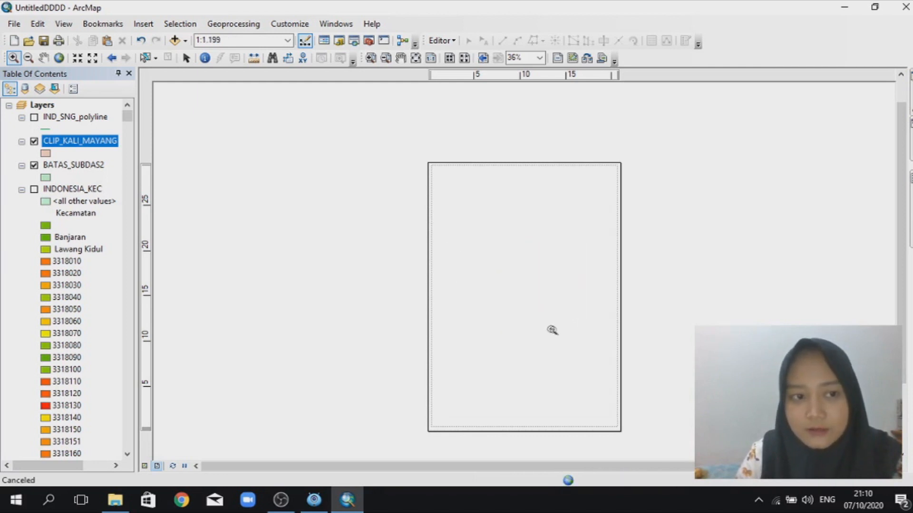
left_click(370, 58)
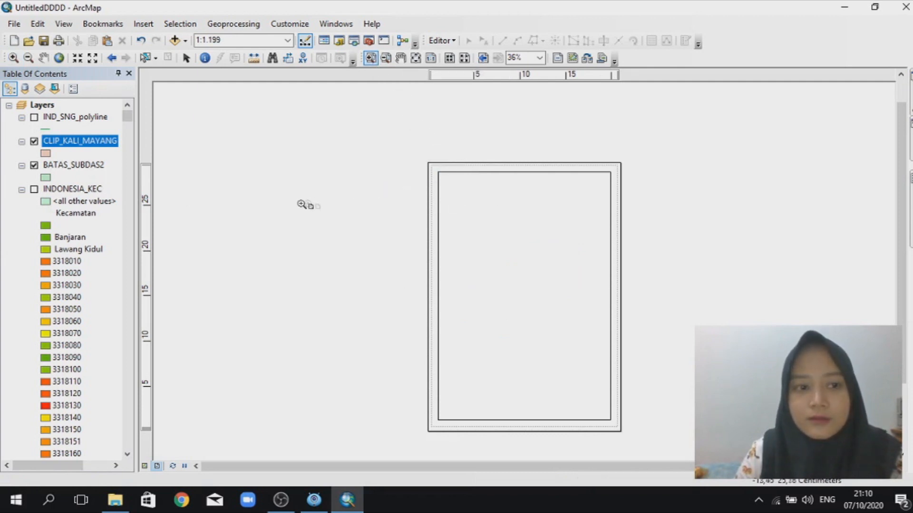
Step: Fit the map in the layout frame to the extent of the CLIP_KALI_MAYANG layer
right_click(96, 143)
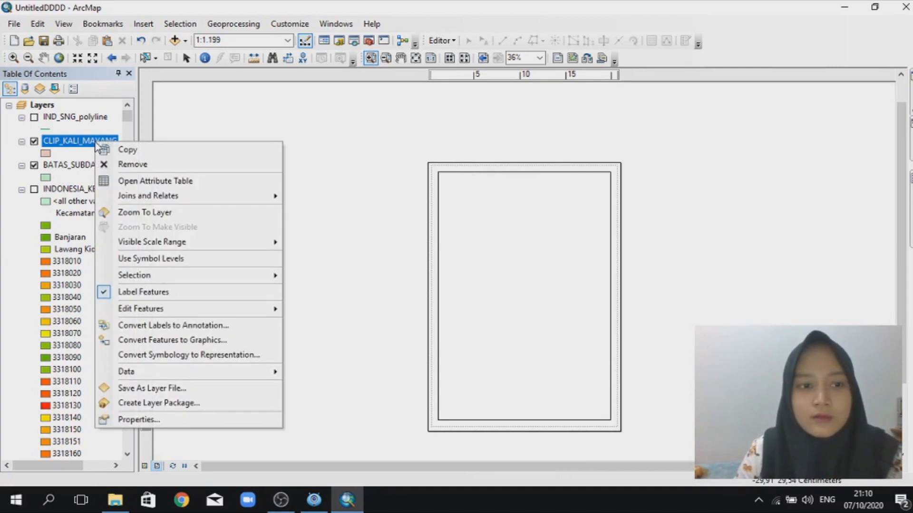
left_click(174, 213)
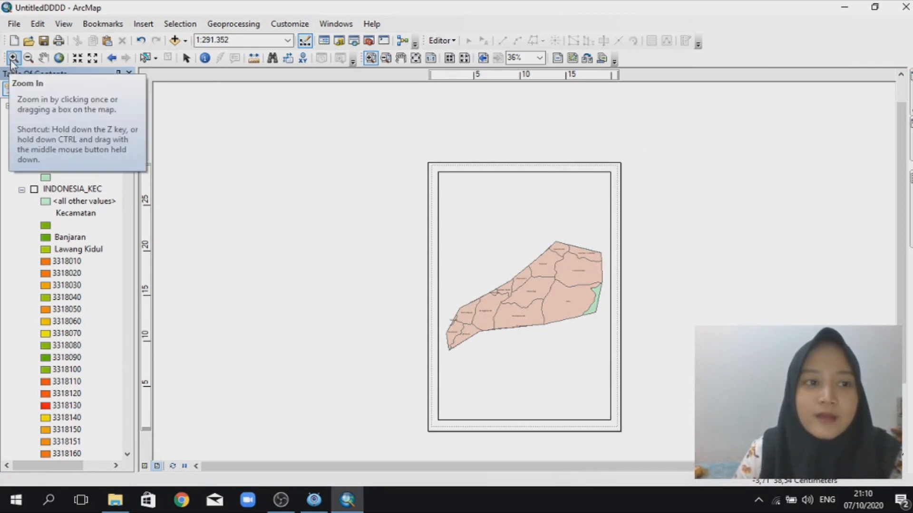
left_click(371, 58)
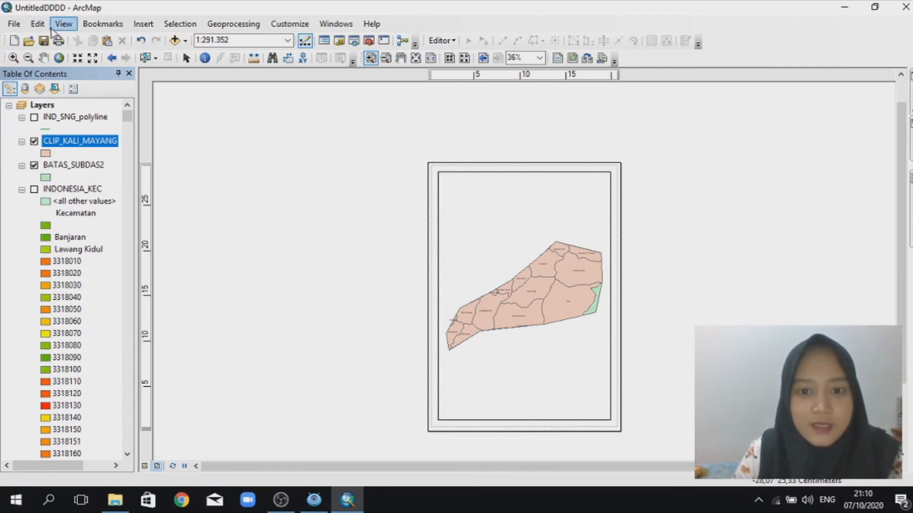
Step: Insert the text PETA SUB DAS KALI MAYANG into the layout and place it above the mapped area
left_click(144, 24)
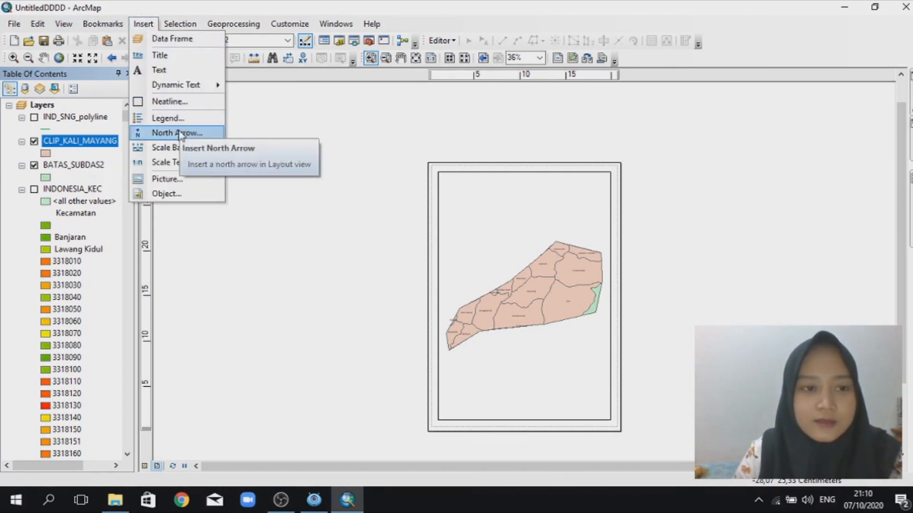
left_click(181, 72)
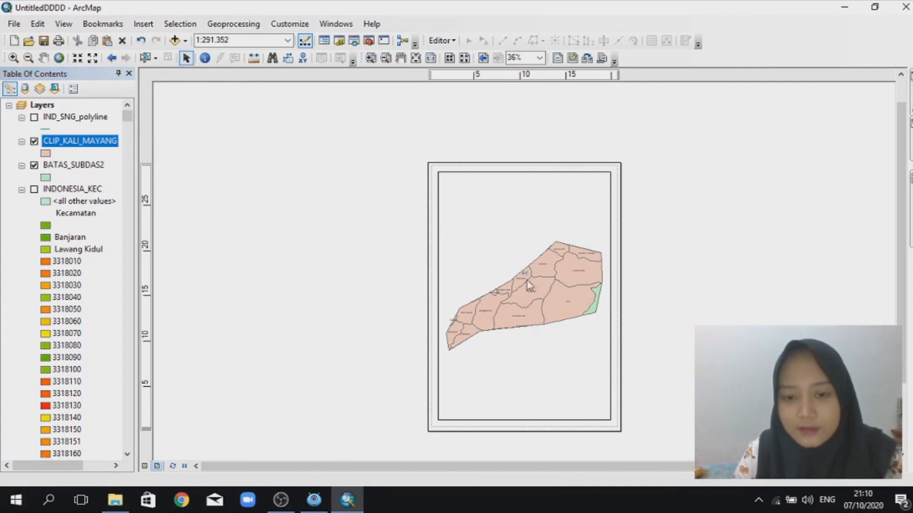
scroll(530, 276, "up", 3)
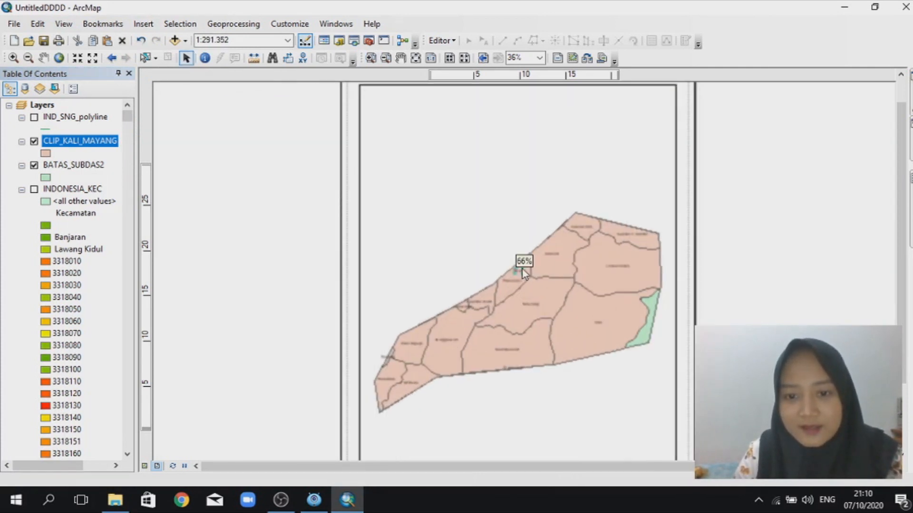
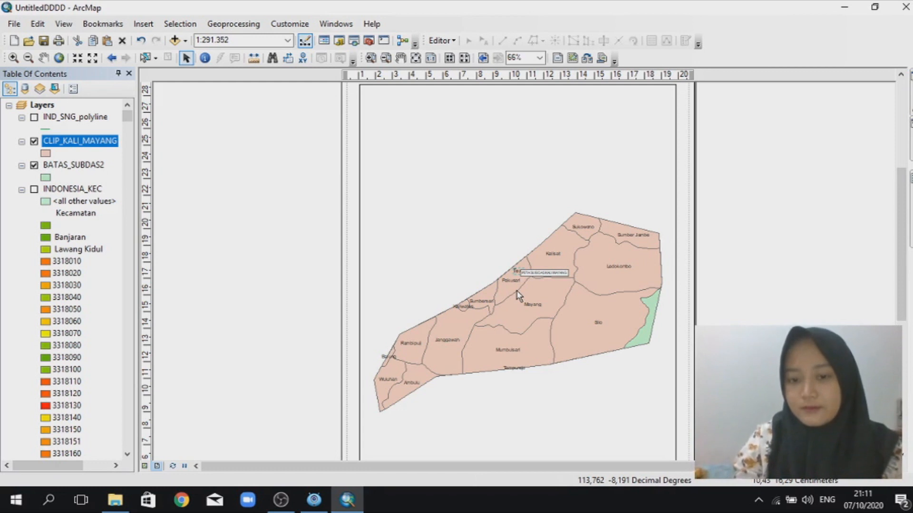
key("Return")
left_click_drag(498, 271, 452, 149)
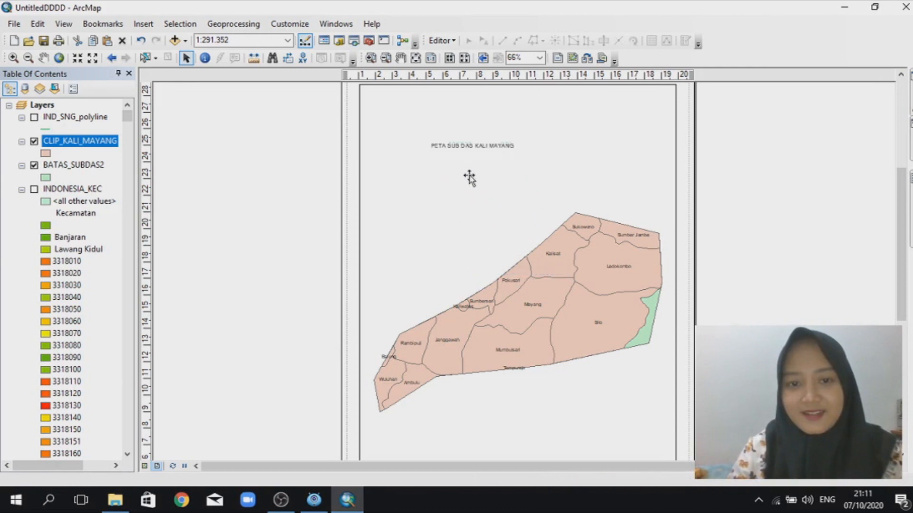
Step: Set the PETA SUB DAS KALI MAYANG title to font size 24 and center it near the upper edge of the map frame
double_click(476, 147)
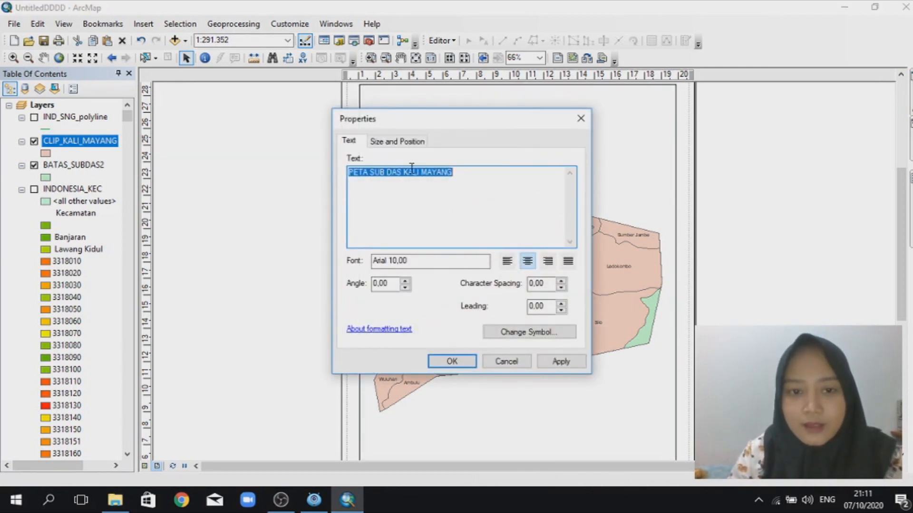
left_click(520, 333)
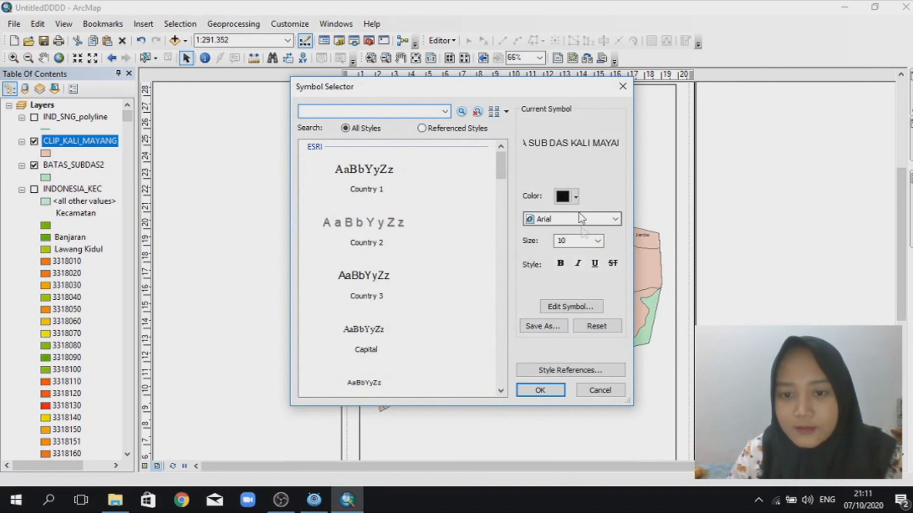
left_click(598, 241)
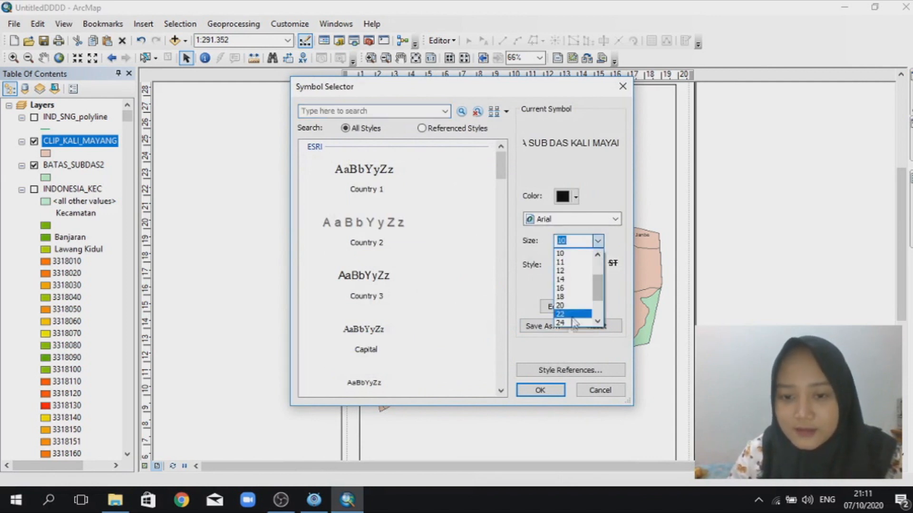
left_click(573, 323)
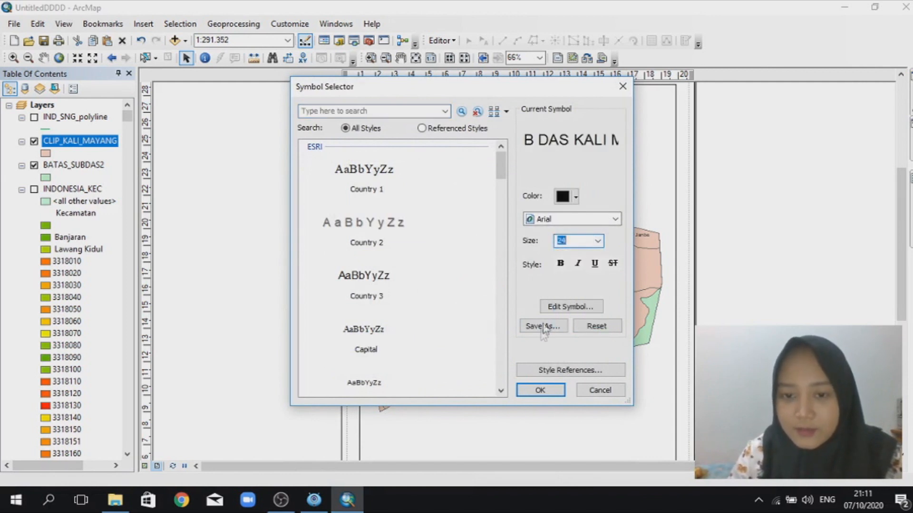
left_click(539, 390)
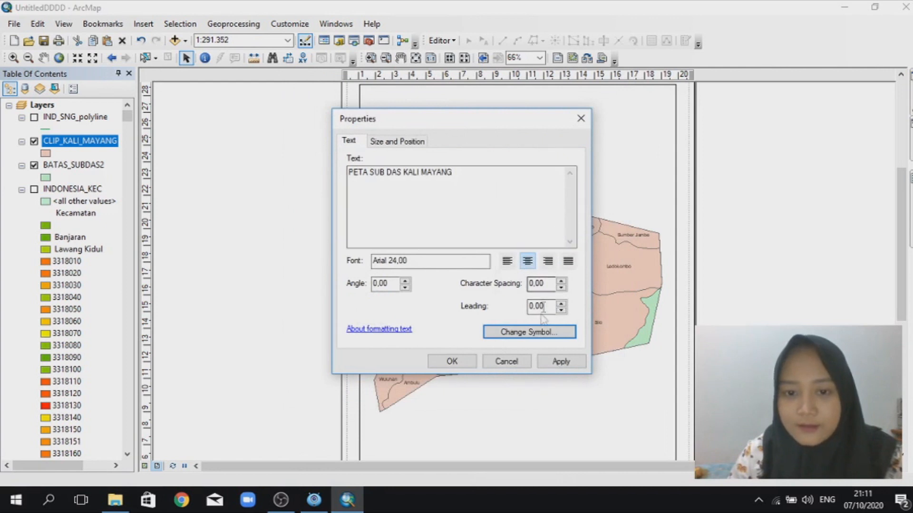
left_click(561, 363)
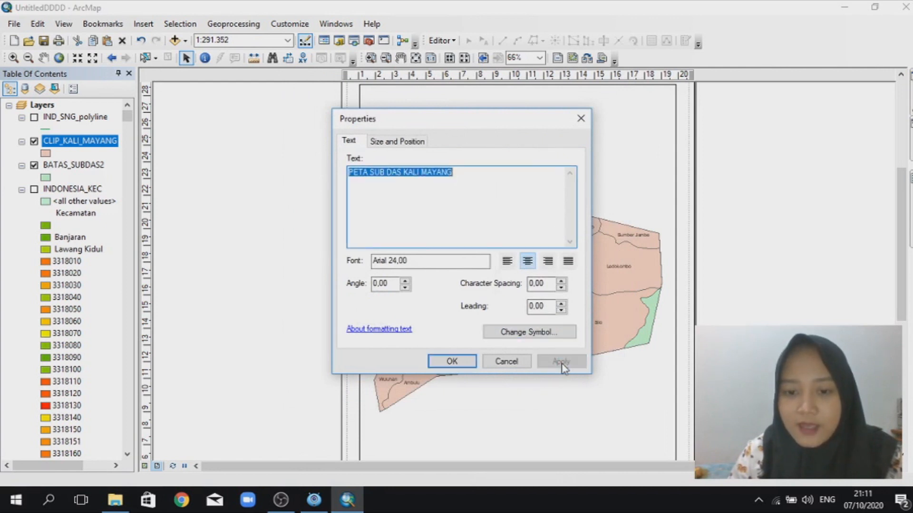
left_click(454, 363)
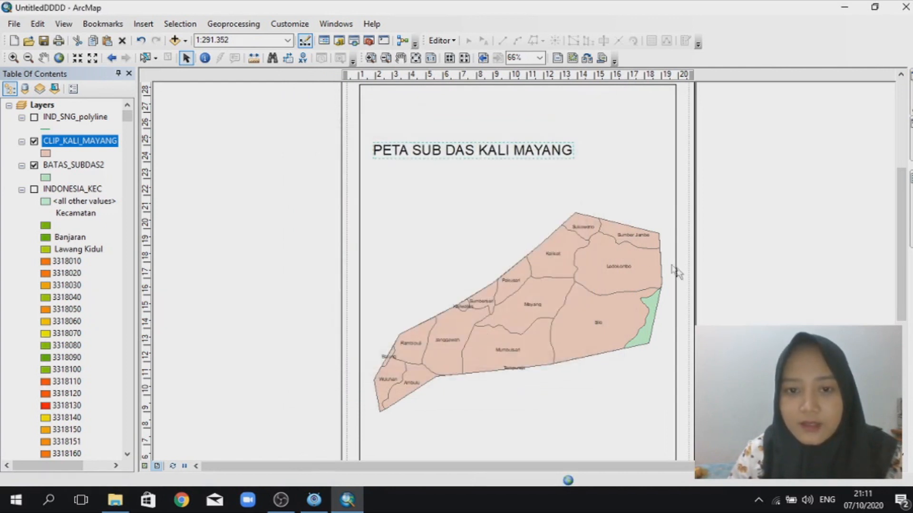
scroll(463, 283, "up", 4)
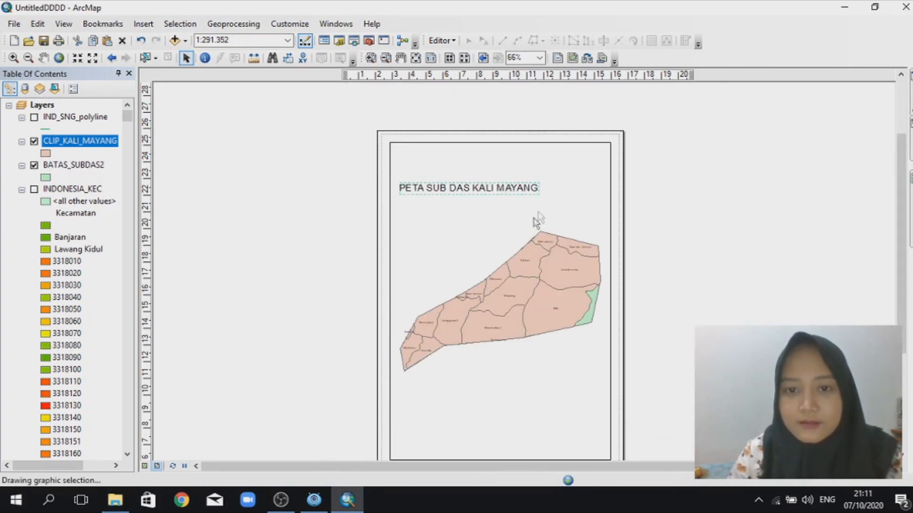
left_click_drag(500, 189, 530, 164)
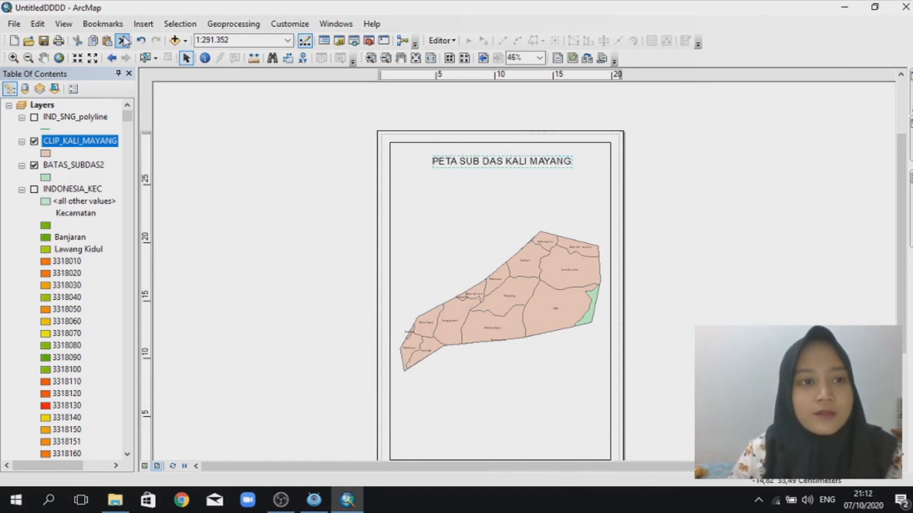
Step: Start a new legend for the layout and remove BATAS_SUBDAS2 from its items, keeping only CLIP_KALI_MAYANG
left_click(159, 29)
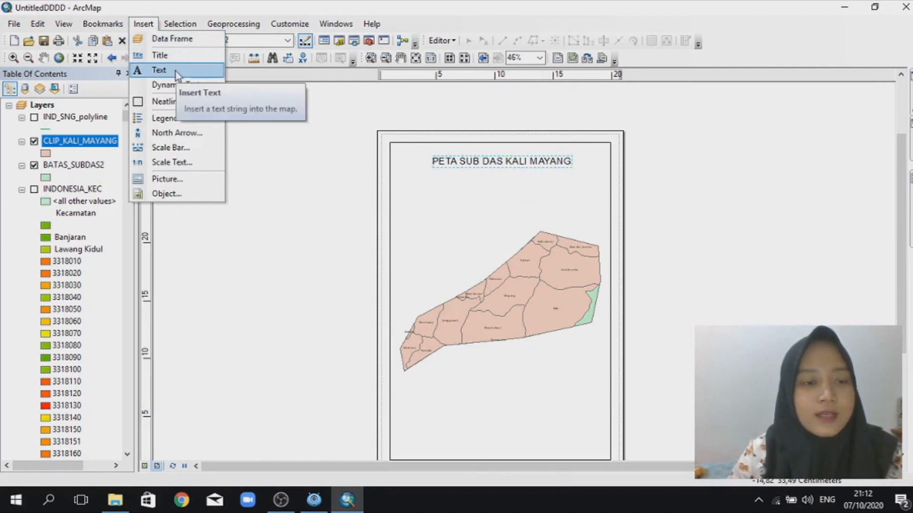
left_click(174, 119)
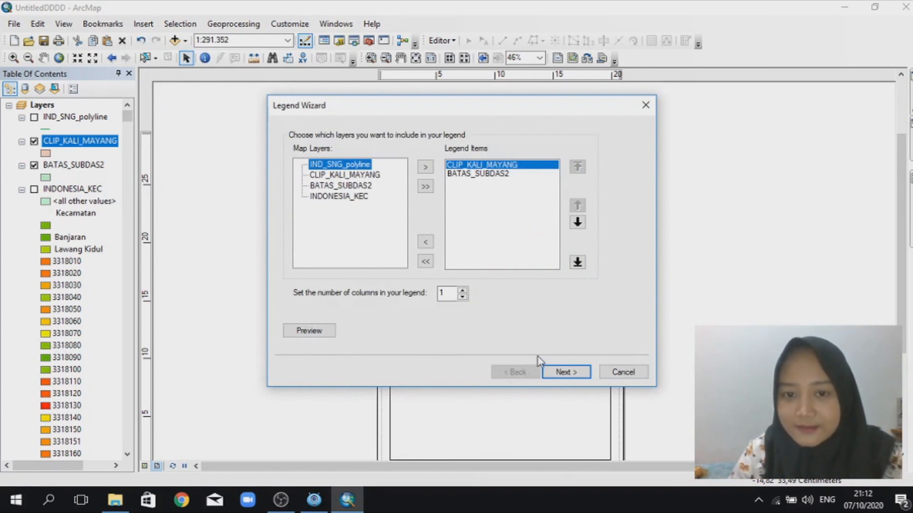
left_click(467, 168)
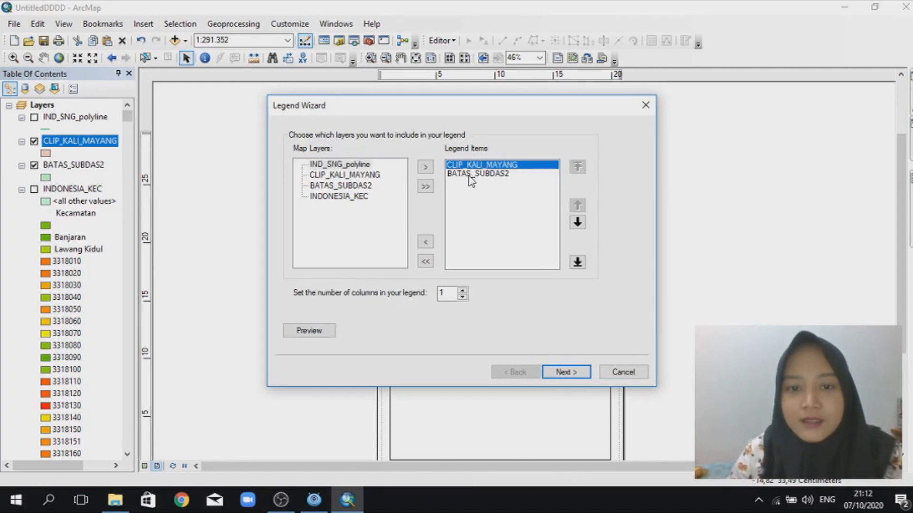
left_click(469, 174)
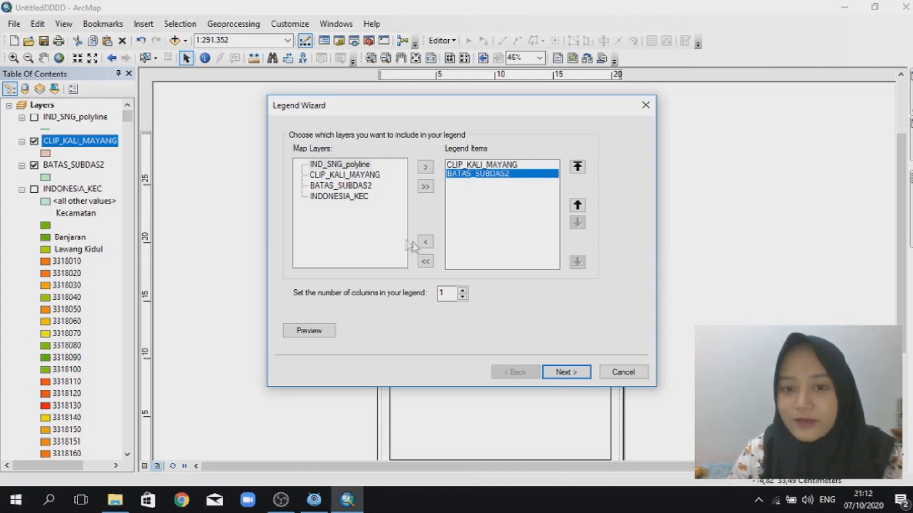
left_click(430, 244)
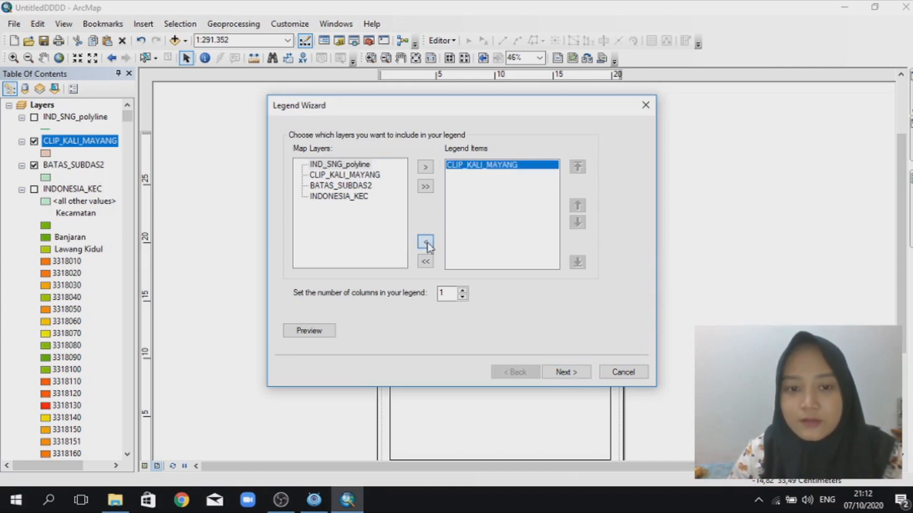
left_click(579, 374)
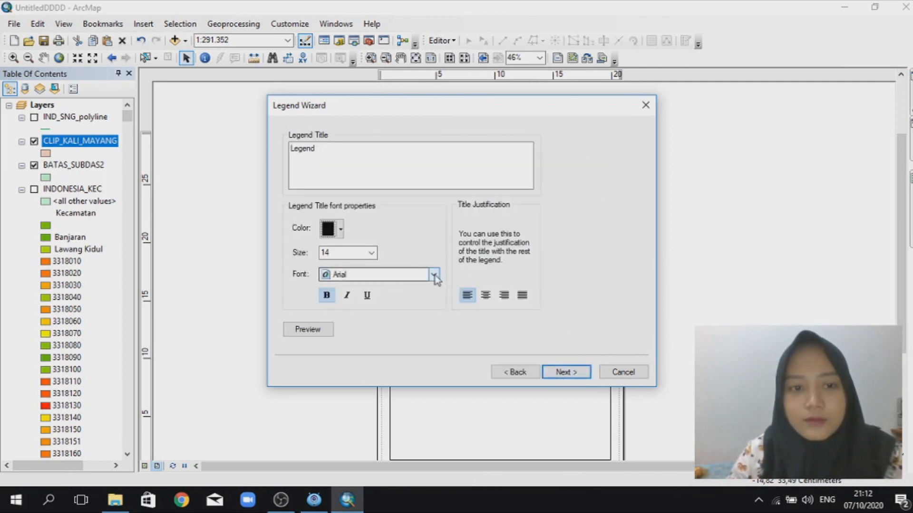
Step: Title the legend Legenda and finish creating it with the default frame, patch and spacing settings
left_click(375, 156)
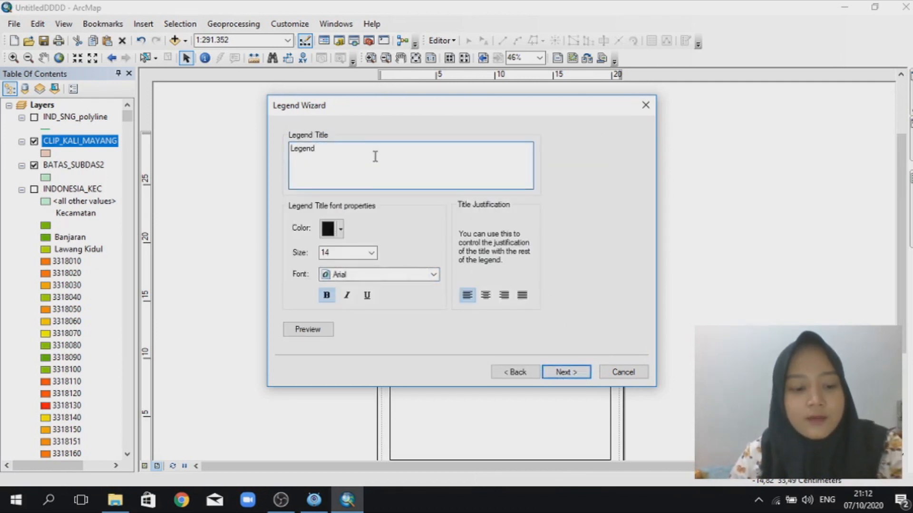
type("a")
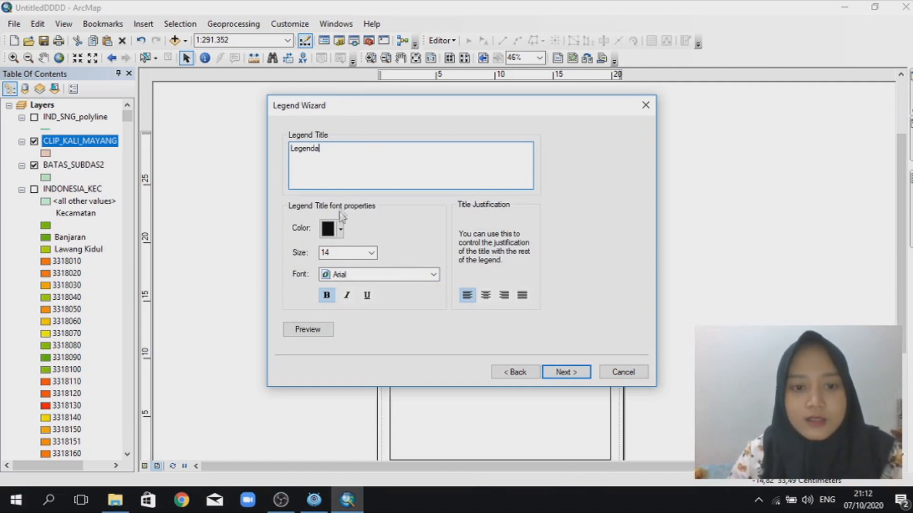
left_click(566, 372)
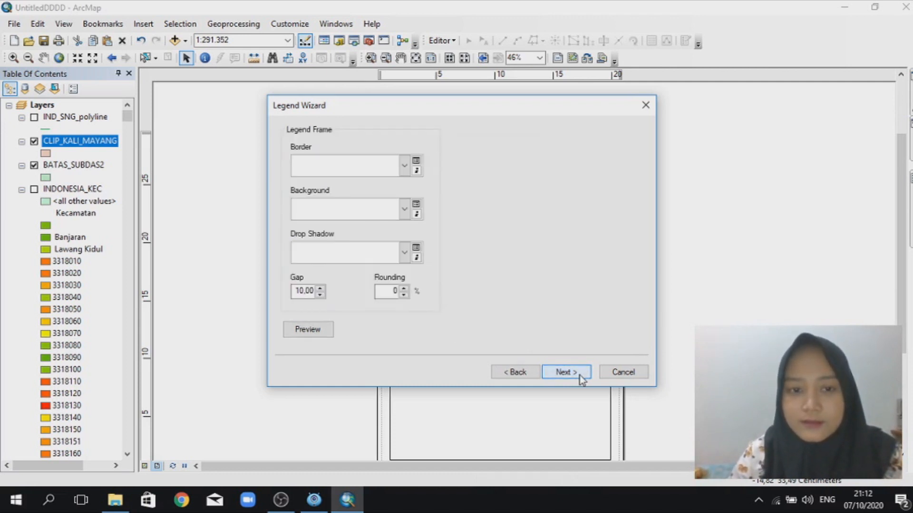
left_click(581, 378)
left_click(580, 376)
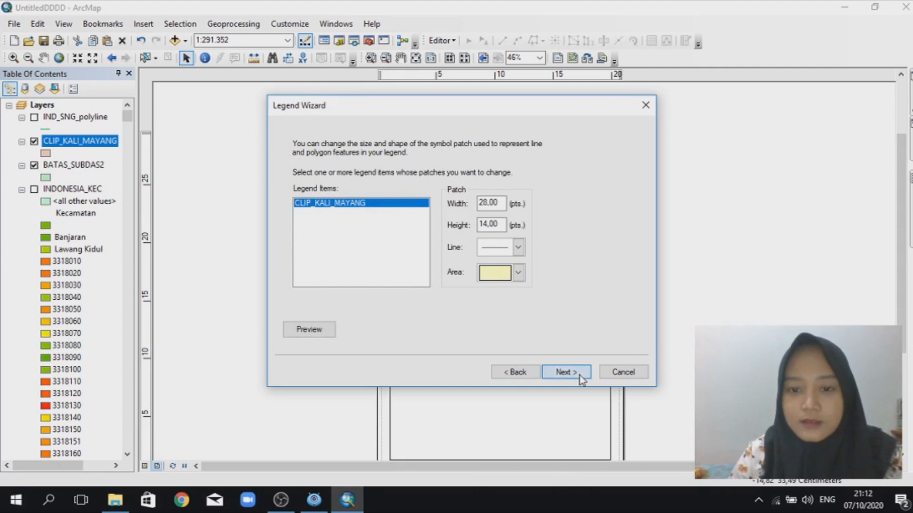
left_click(579, 375)
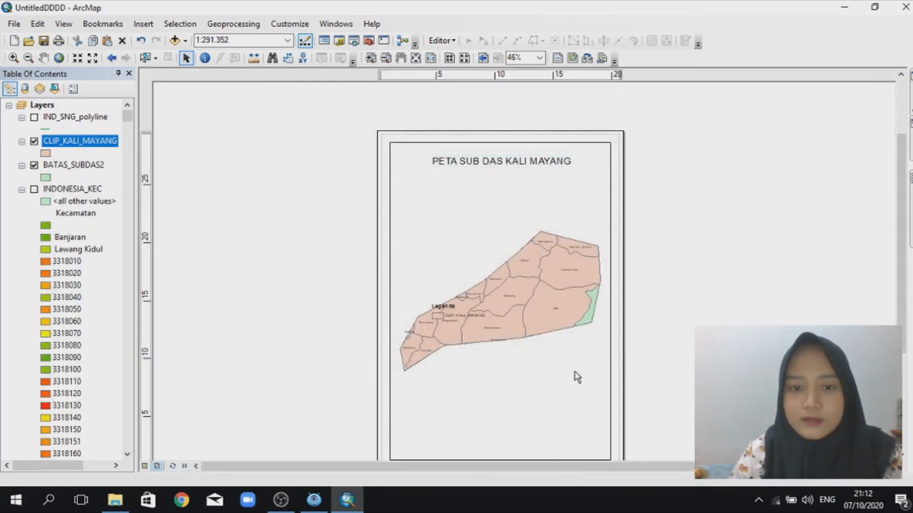
Step: Move the legend off the mapped area to the empty space below its eastern part
left_click_drag(486, 322, 511, 341)
left_click_drag(453, 307, 550, 366)
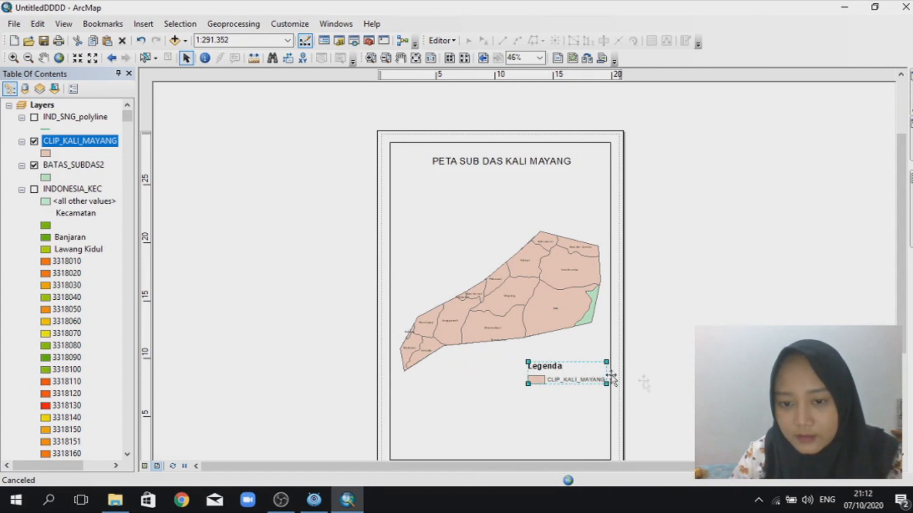
scroll(509, 370, "down", 3)
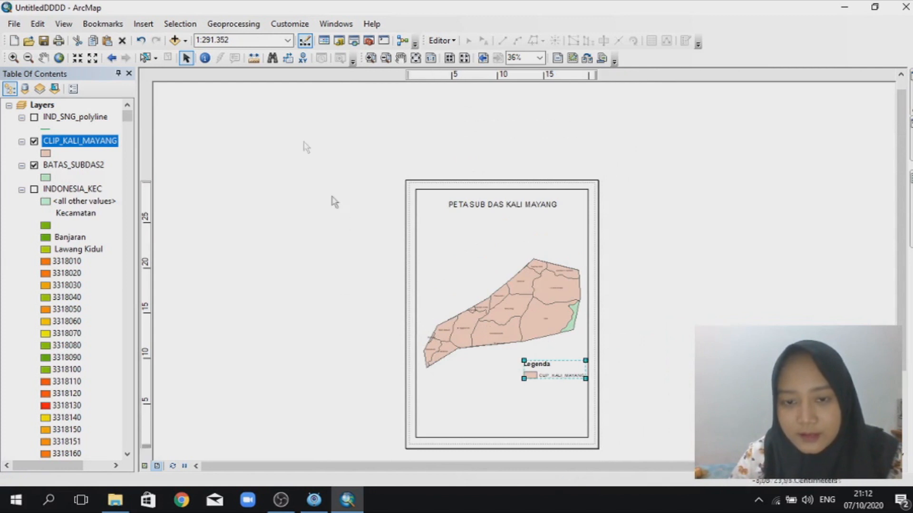
Step: Try to pan the map within the layout frame, and fit it back to the extent of the CLIP_KALI_MAYANG layer
left_click(44, 58)
left_click_drag(454, 283, 463, 304)
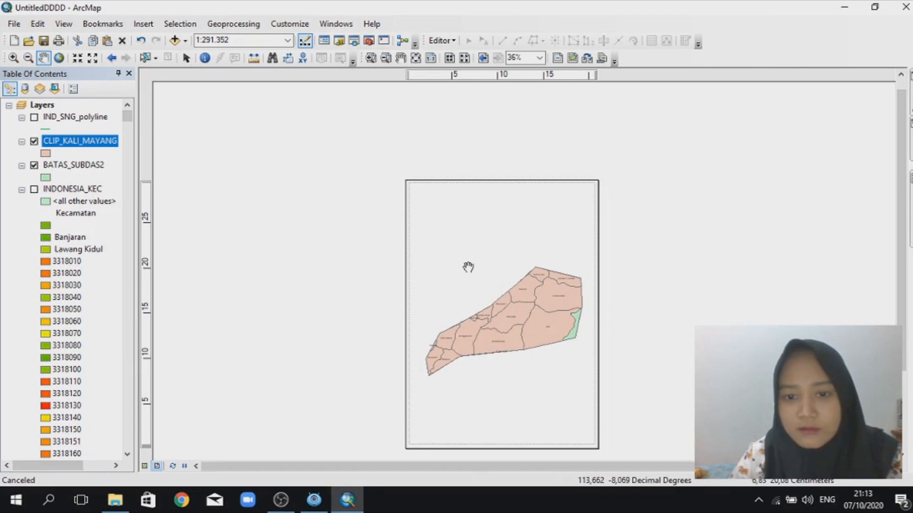
right_click(92, 142)
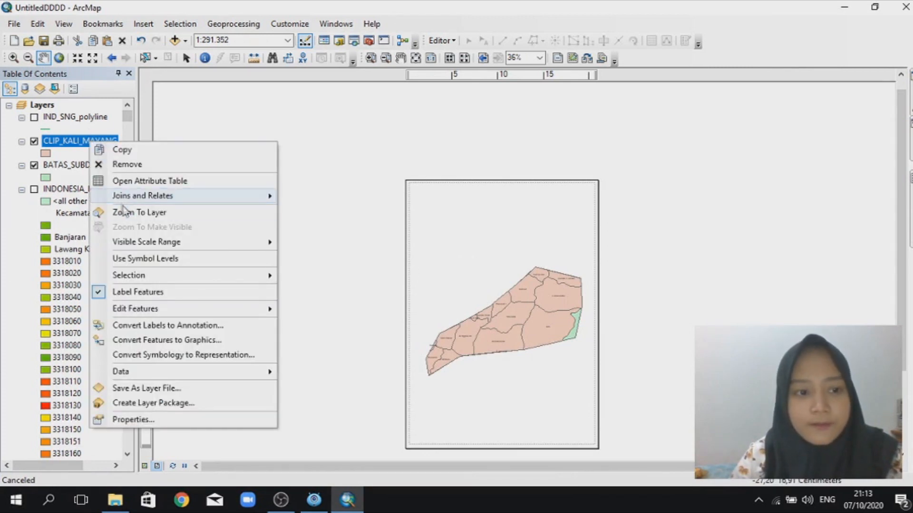
left_click(127, 212)
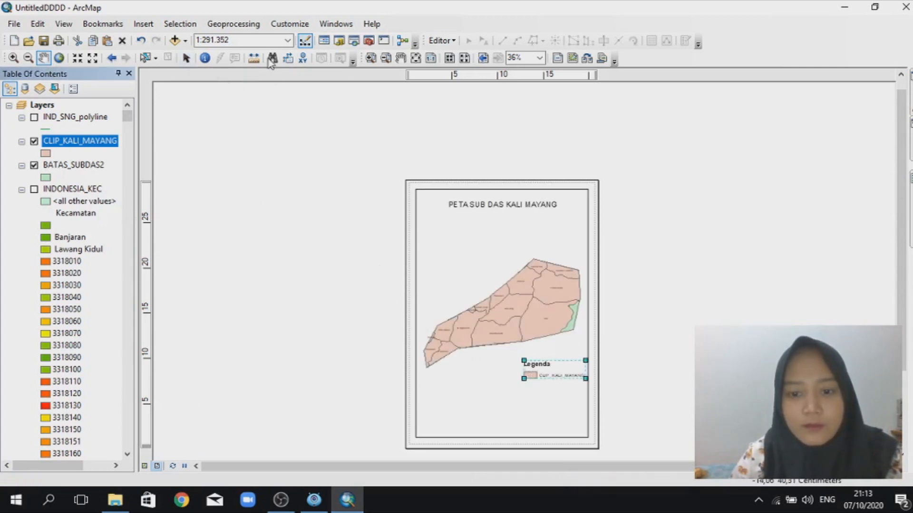
Step: Shift the legend slightly up and inward from the map frame's edge, and hide the BATAS_SUBDAS2 layer
left_click(186, 58)
left_click_drag(533, 369, 514, 357)
left_click(35, 165)
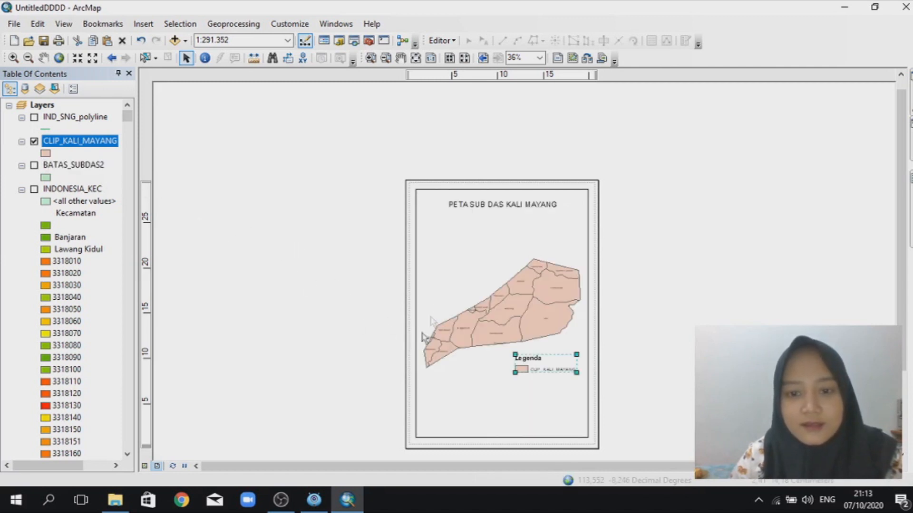
left_click(438, 290)
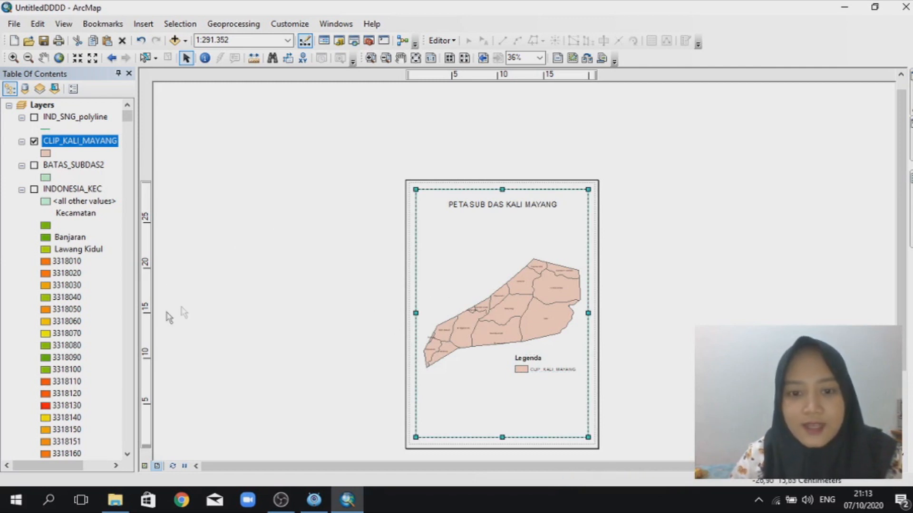
Step: Insert an ESRI North 8 north arrow and place it in the empty space northwest of the mapped area, below the title
left_click(143, 23)
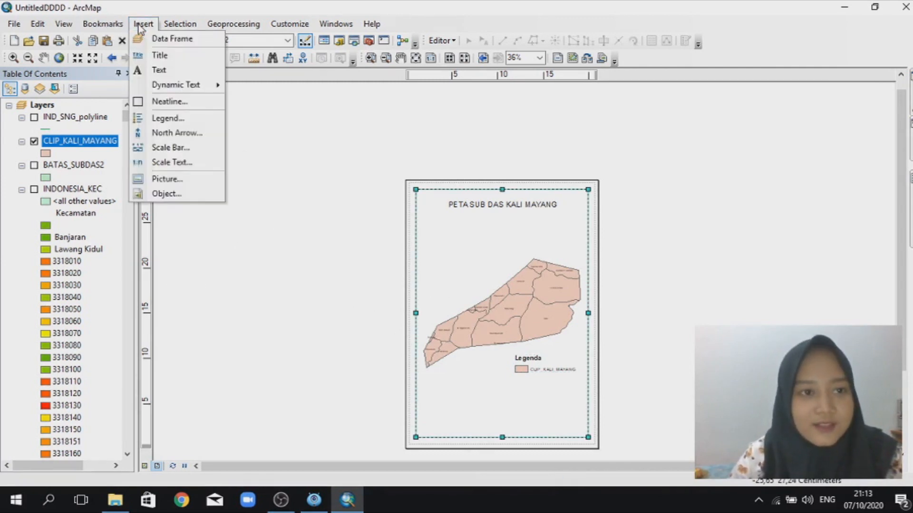
left_click(172, 134)
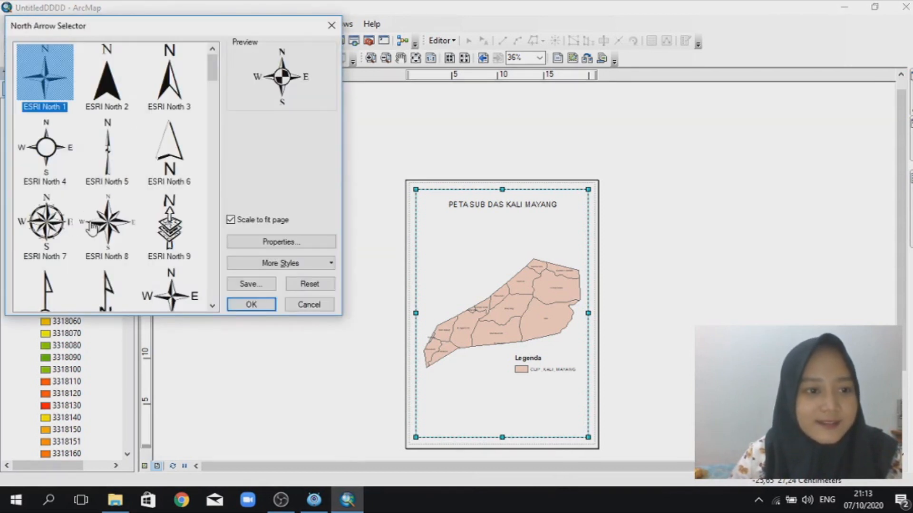
left_click(118, 245)
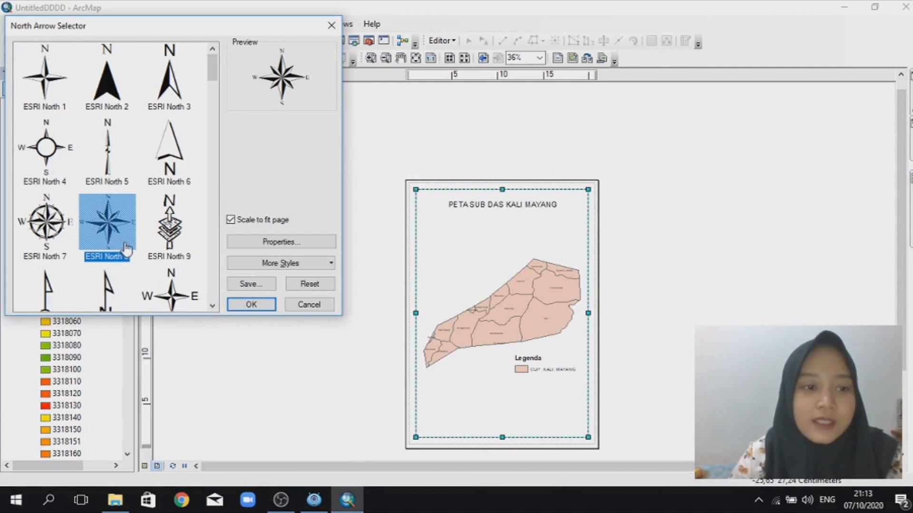
left_click(251, 305)
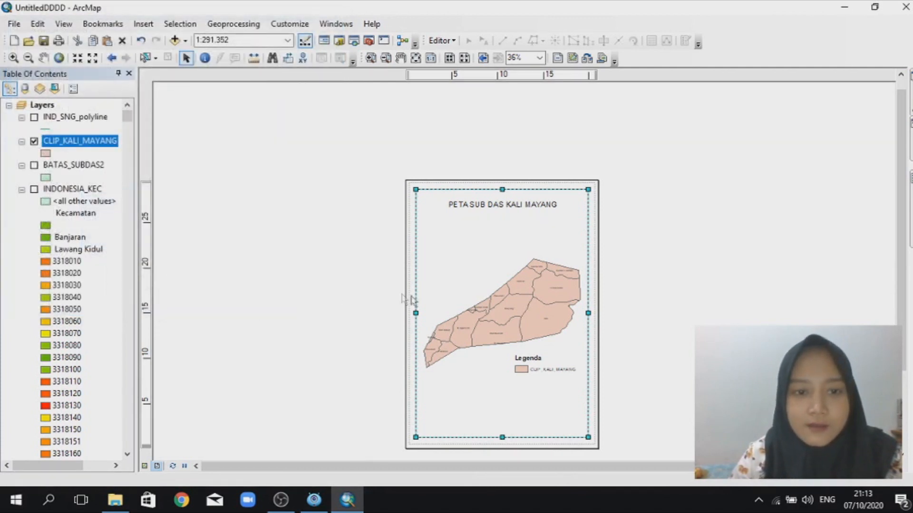
left_click_drag(448, 319, 447, 257)
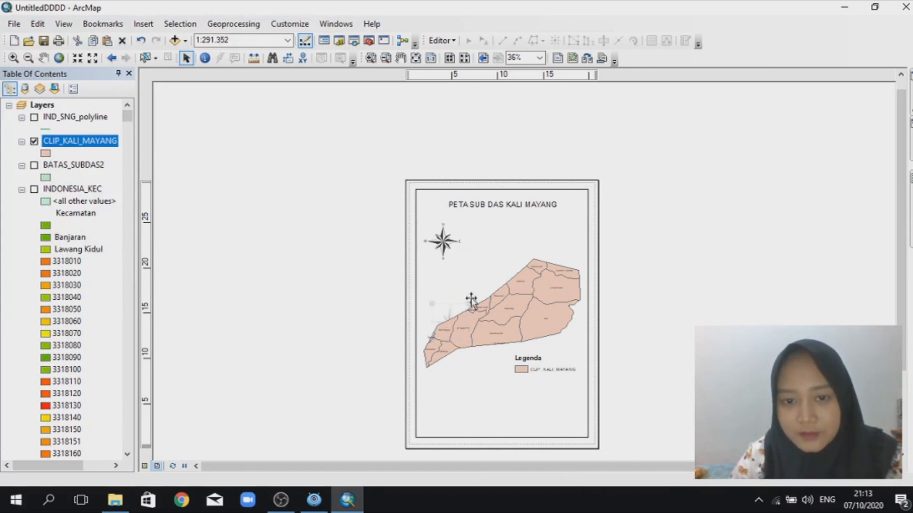
left_click_drag(451, 251, 461, 260)
left_click(244, 218)
left_click(298, 255)
Step: Start inserting a scale bar with the Alternating Scale Bar 2 style
left_click(143, 24)
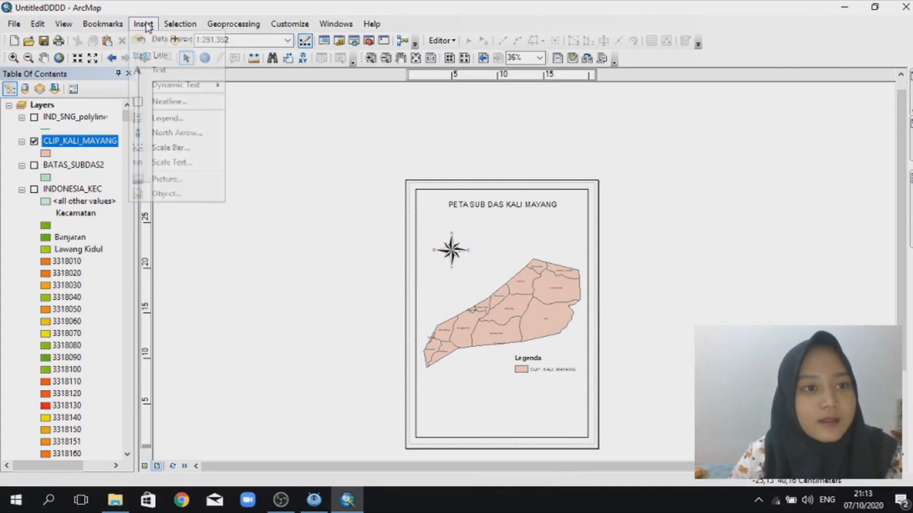
left_click(174, 149)
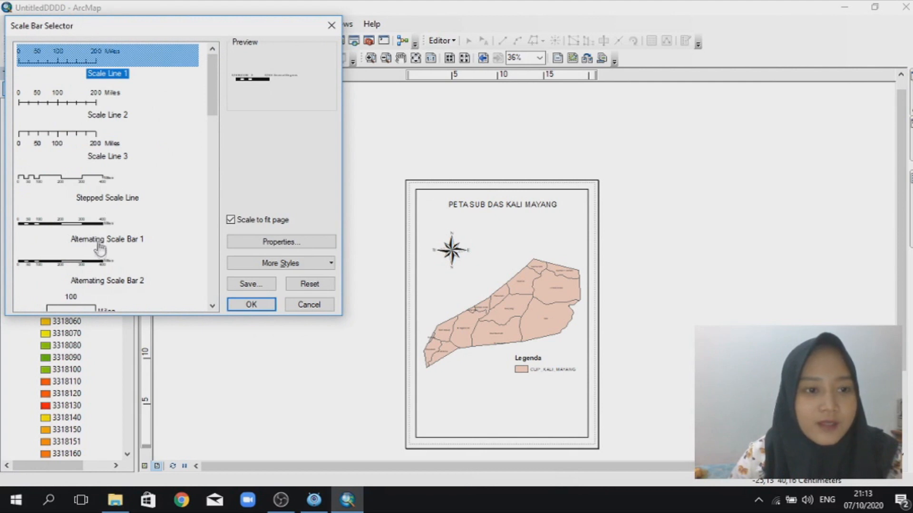
left_click(103, 269)
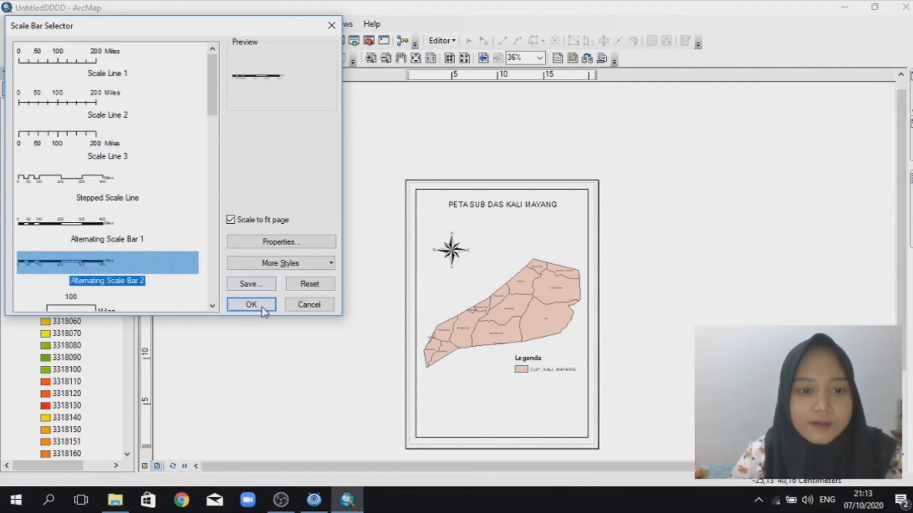
Step: Set the scale bar's division units to Kilometers and its label to Kilometer, and add it to the layout
left_click(302, 242)
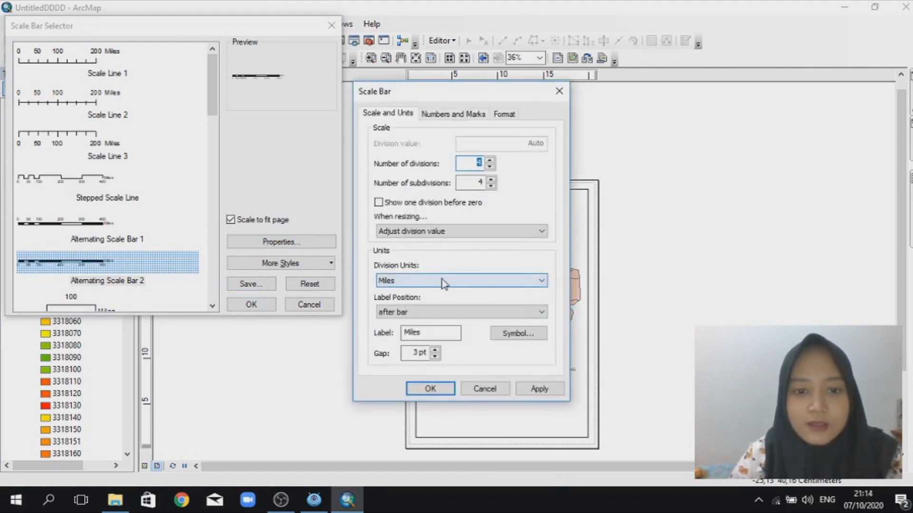
left_click(442, 281)
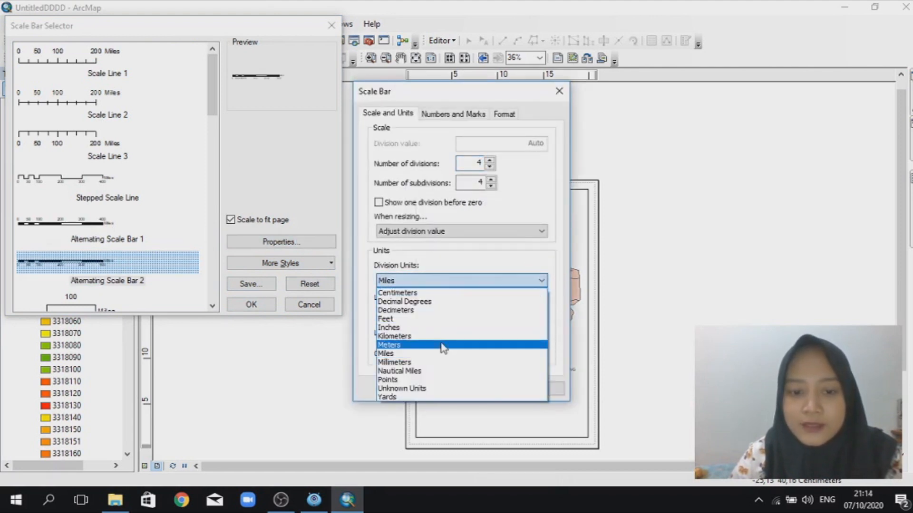
left_click(445, 338)
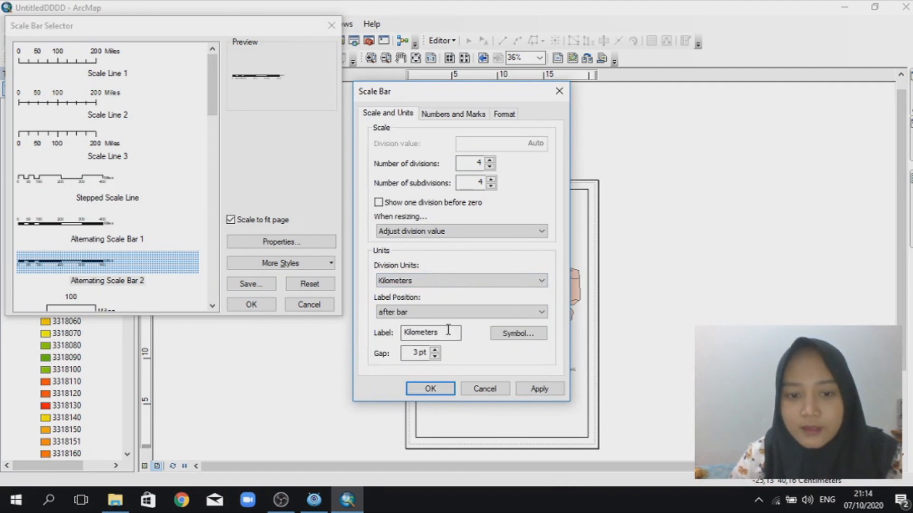
key("BackSpace")
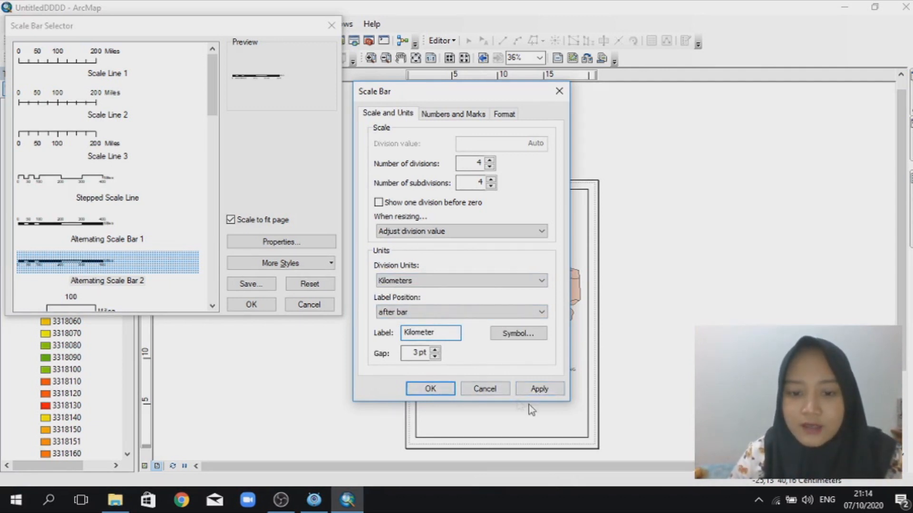
left_click(547, 390)
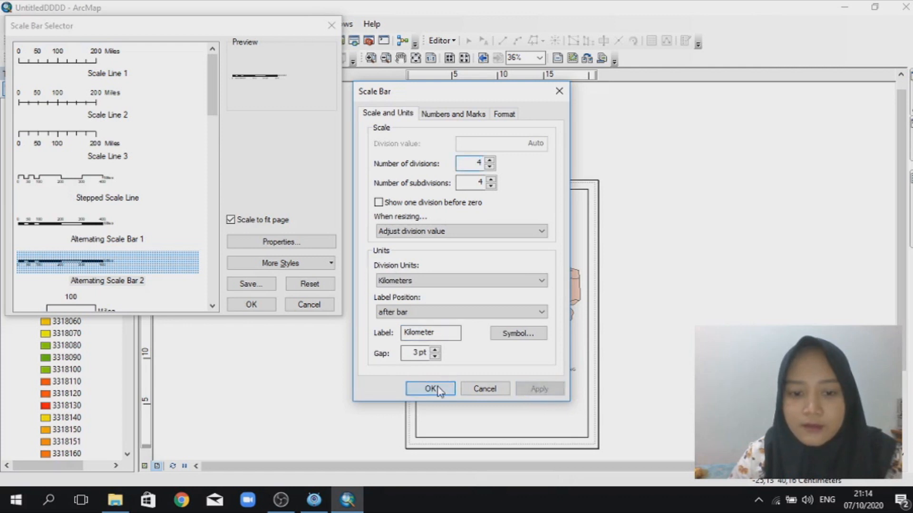
left_click(434, 387)
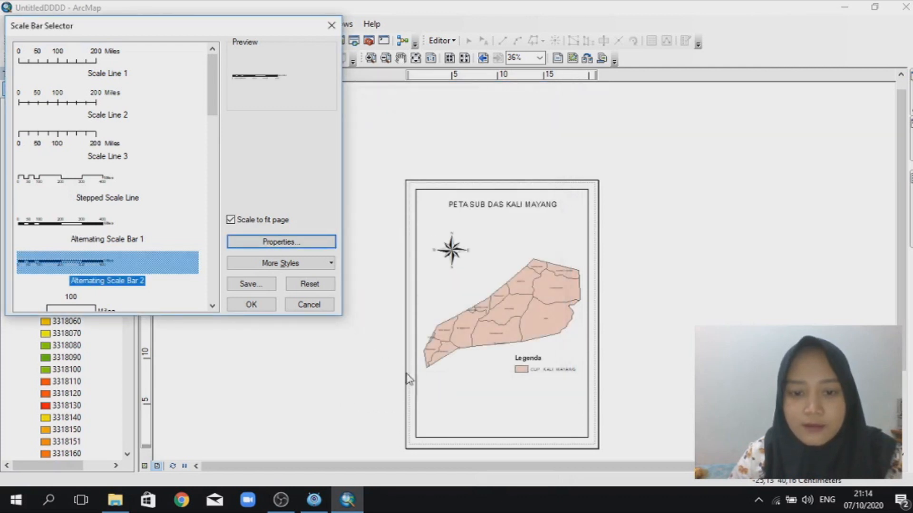
left_click(261, 307)
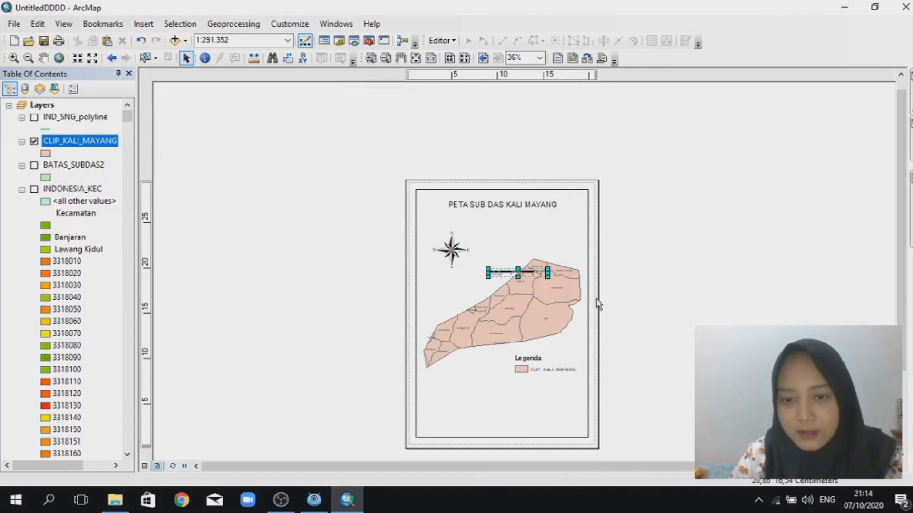
Step: Enlarge the scale bar slightly and move it off the mapped area into the empty space below the legend
mouse_move(549, 279)
left_mouse_down()
mouse_move(565, 299)
mouse_move(560, 293)
left_mouse_up()
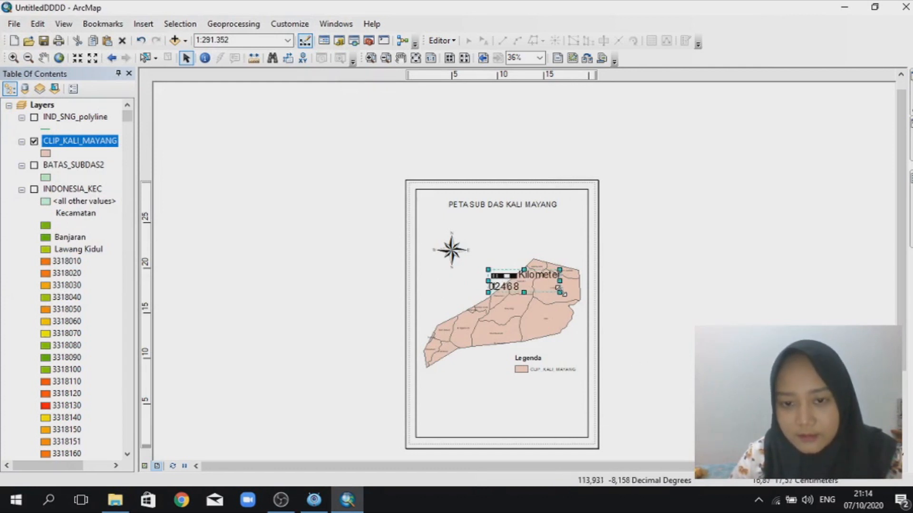
left_click_drag(560, 291, 558, 285)
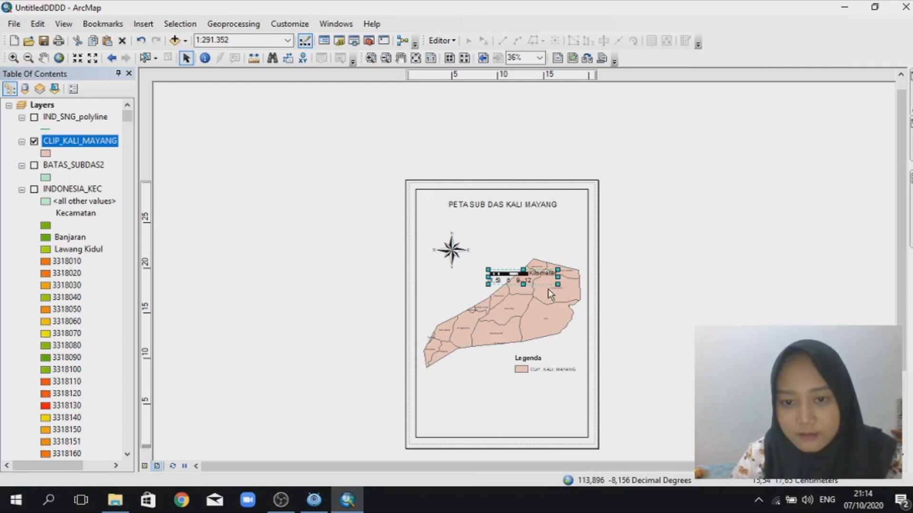
scroll(548, 289, "down", 1)
scroll(548, 289, "down", 1)
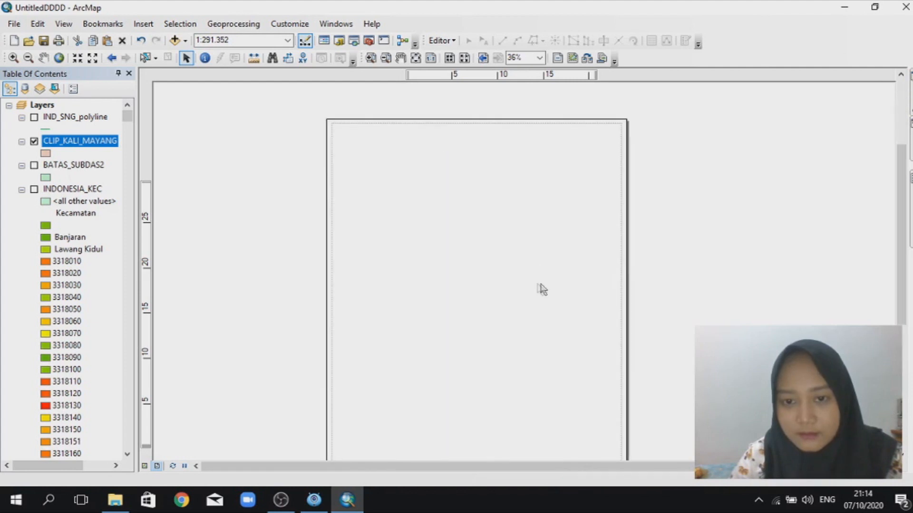
left_click_drag(526, 266, 569, 435)
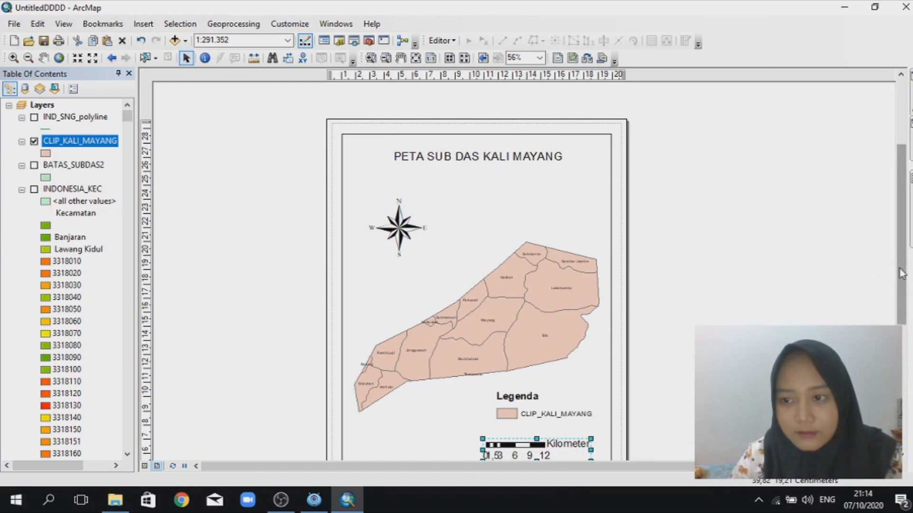
scroll(865, 285, "down", 3)
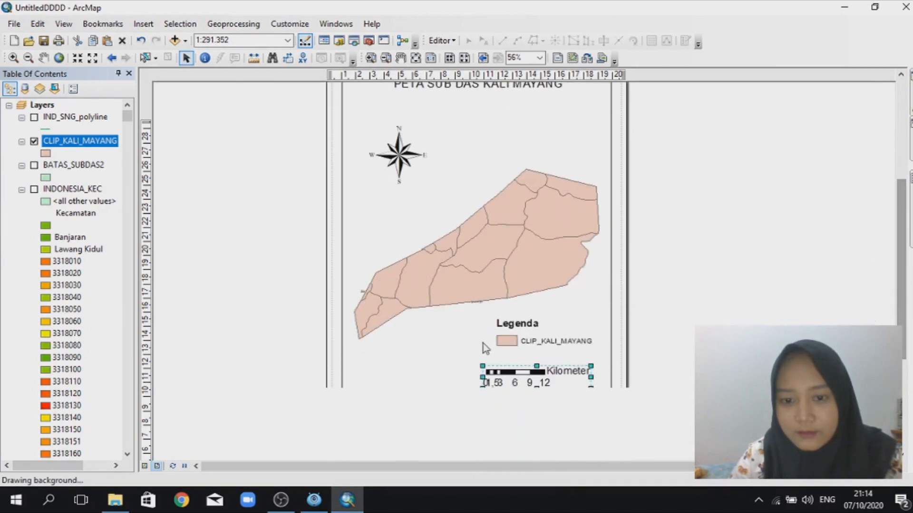
left_click_drag(541, 381, 602, 424)
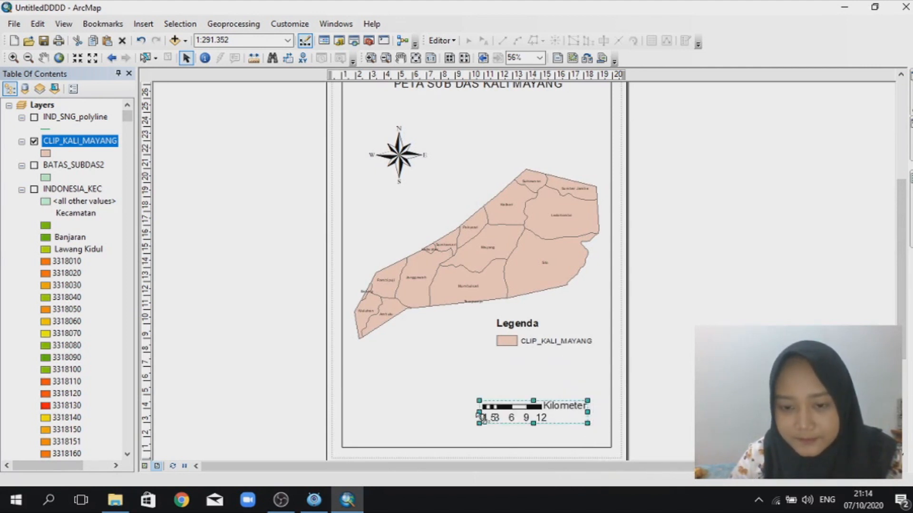
Step: Widen the scale bar westward until its divisions run from 0 to 32 Kilometer, keeping it inside the map frame
left_click_drag(476, 415, 464, 419)
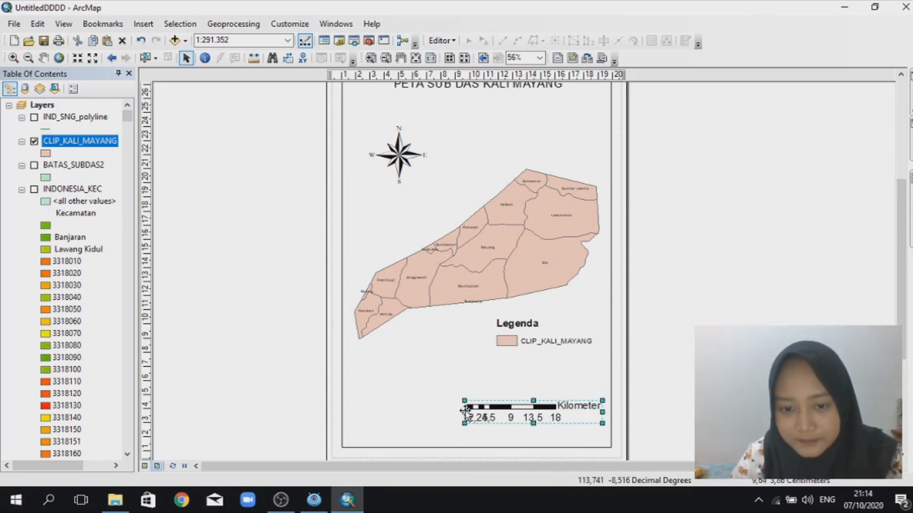
left_click_drag(464, 417, 444, 418)
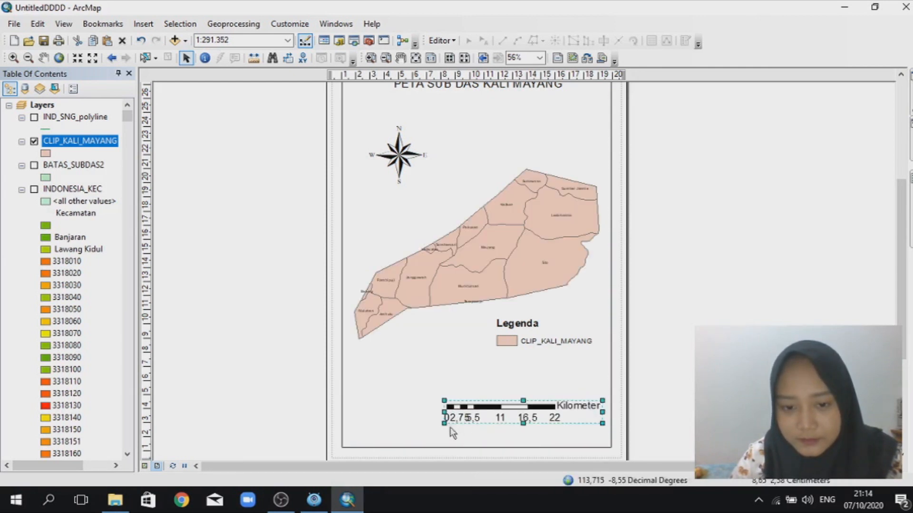
left_click_drag(444, 423, 400, 420)
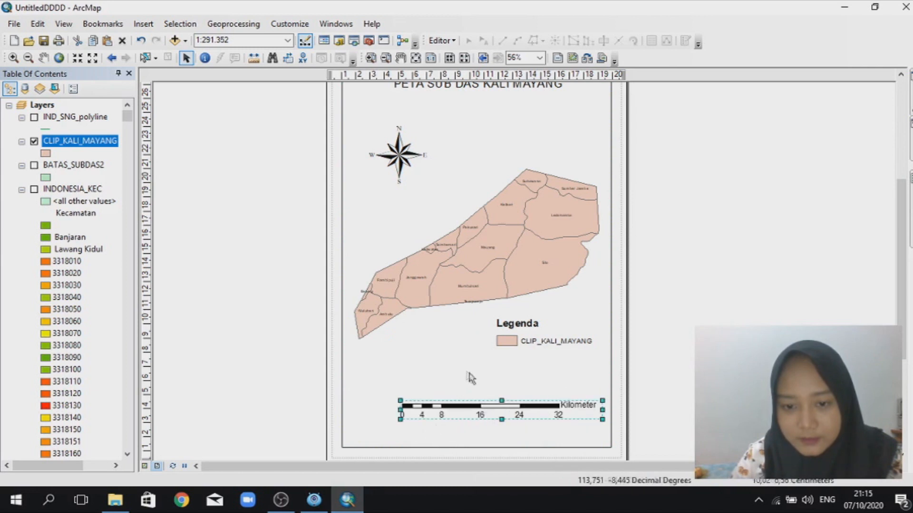
Step: Insert a scale text in the Centimeters = Kilometers style into the layout
left_click(146, 25)
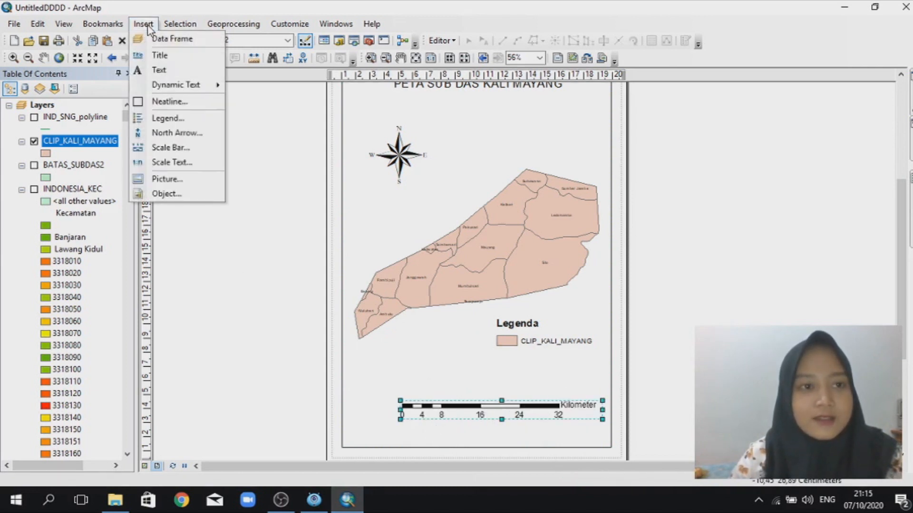
left_click(158, 164)
left_click(111, 90)
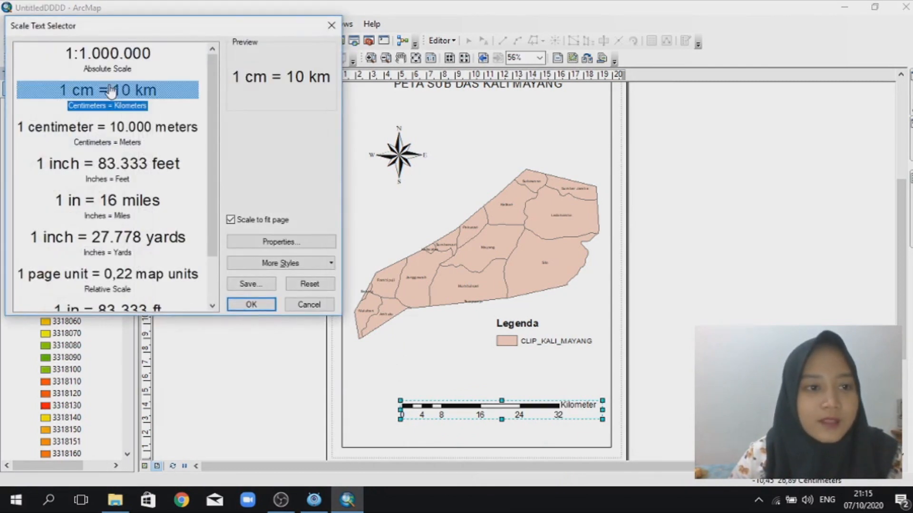
left_click(248, 305)
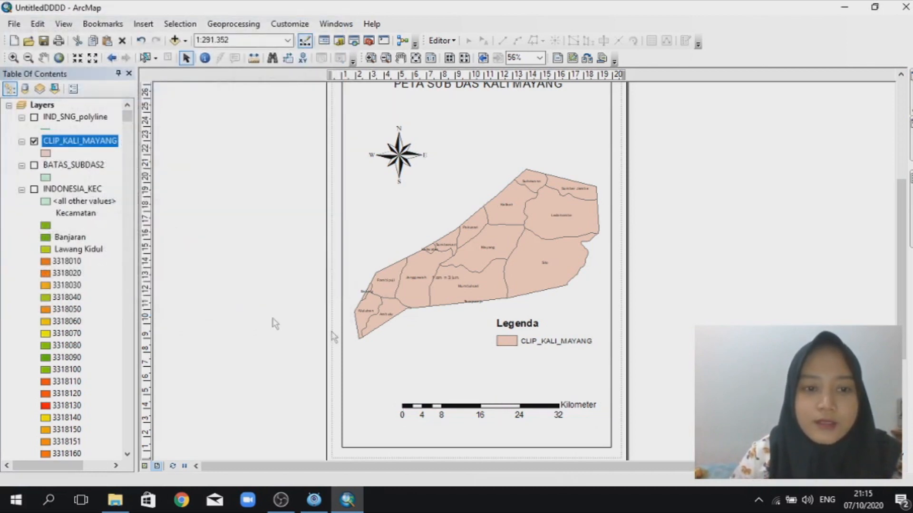
Step: Move the scale text off the mapped area to just above the scale bar and enlarge it to about half the bar's width
left_click_drag(459, 282, 479, 312)
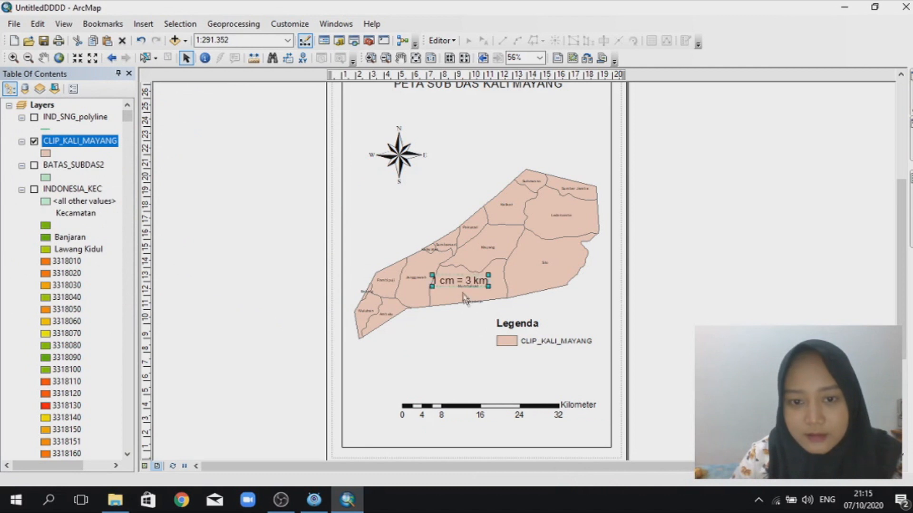
left_click_drag(460, 282, 491, 342)
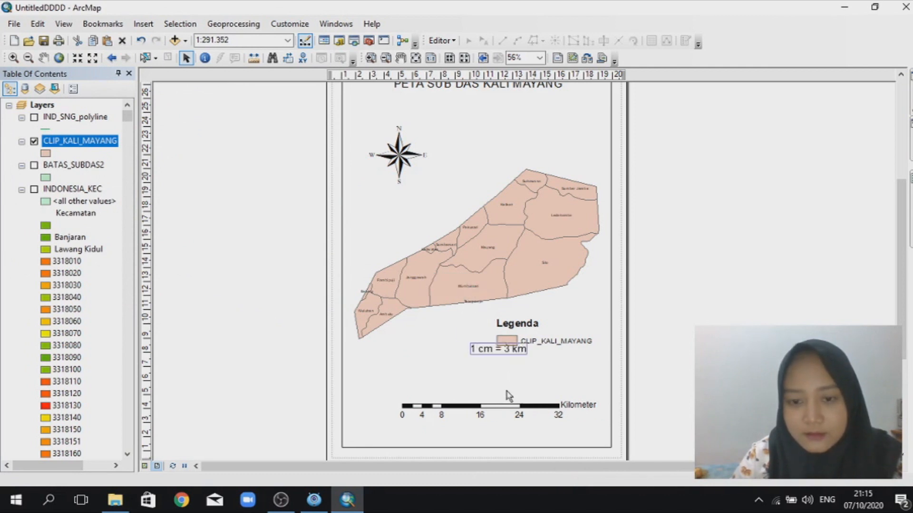
key("ctrl+z")
key("ctrl+z")
key("ctrl+z")
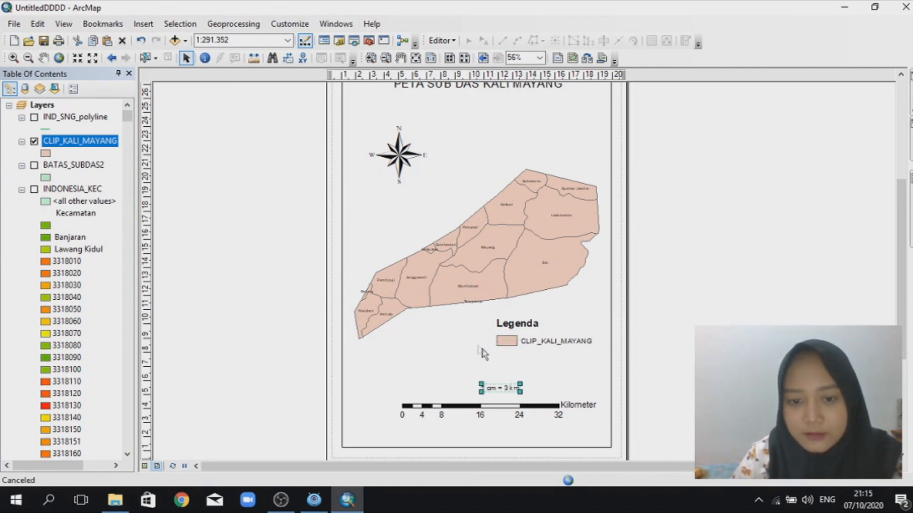
left_click_drag(524, 379, 564, 365)
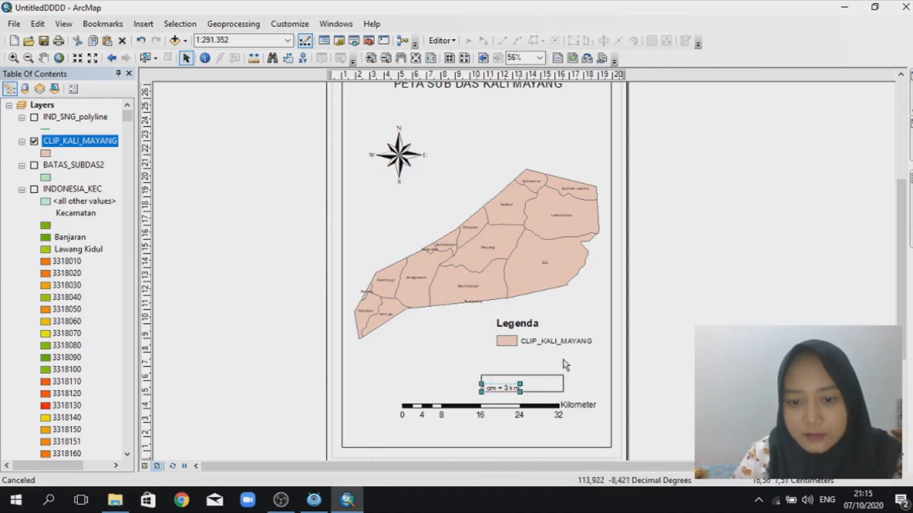
left_click_drag(522, 388, 480, 392)
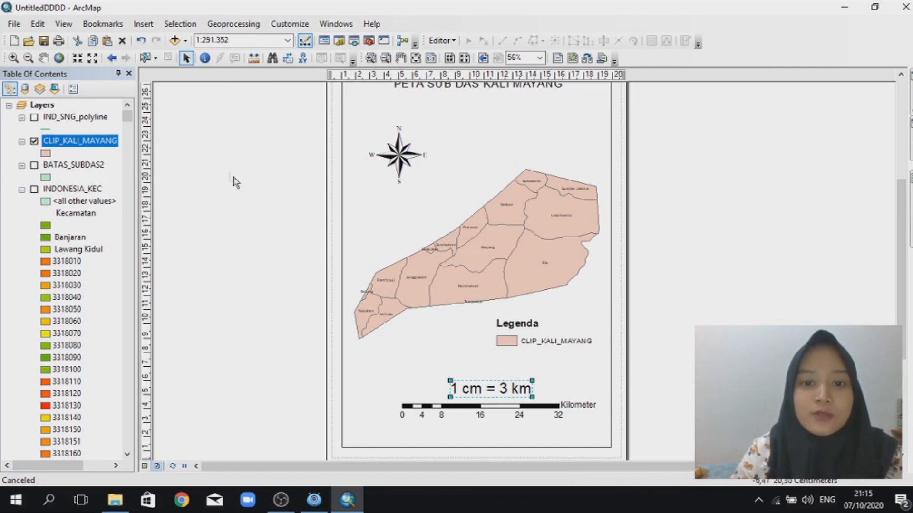
Step: Save the map document under the new name "peta kali mayang" in the SHP folder
left_click(13, 24)
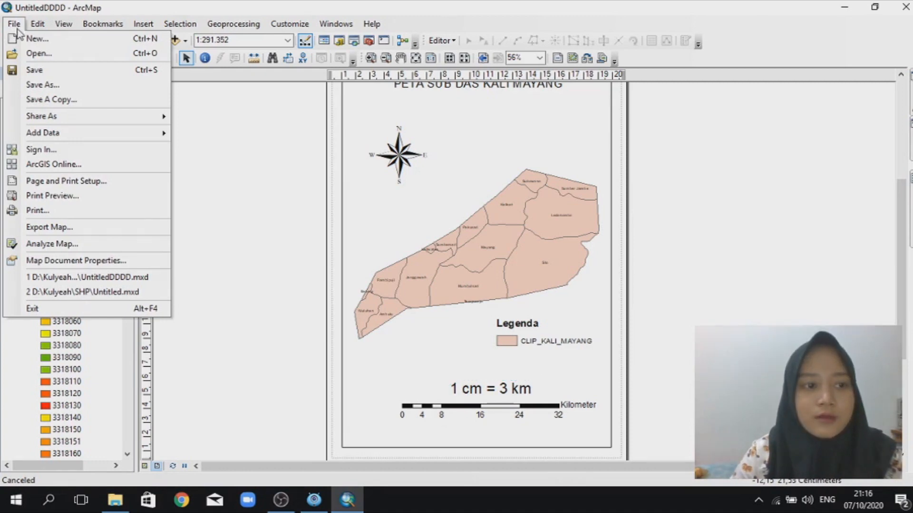
left_click(30, 84)
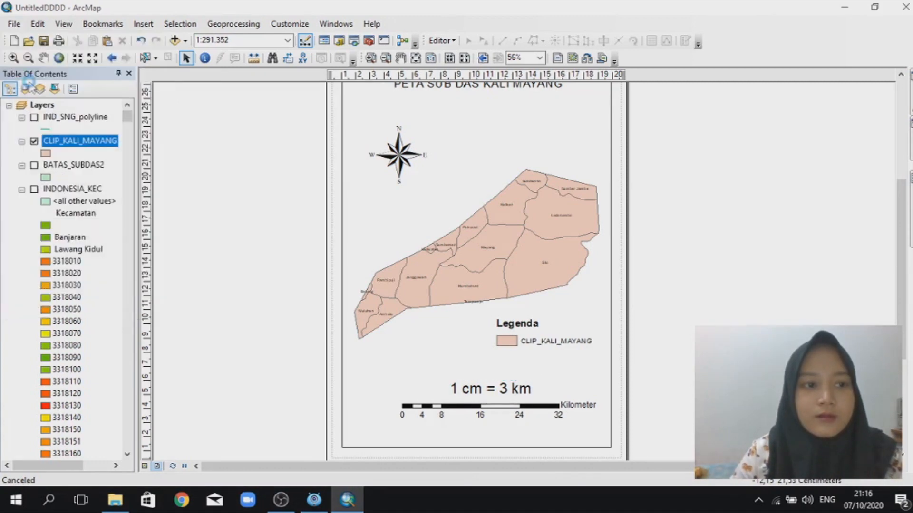
left_click(481, 349)
key("BackSpace")
key("BackSpace")
key("BackSpace")
key("BackSpace")
key("BackSpace")
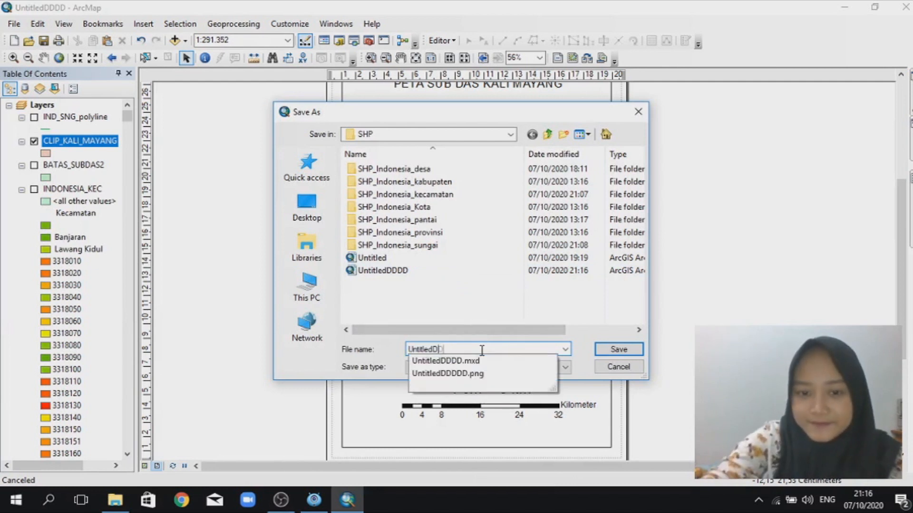
key("BackSpace")
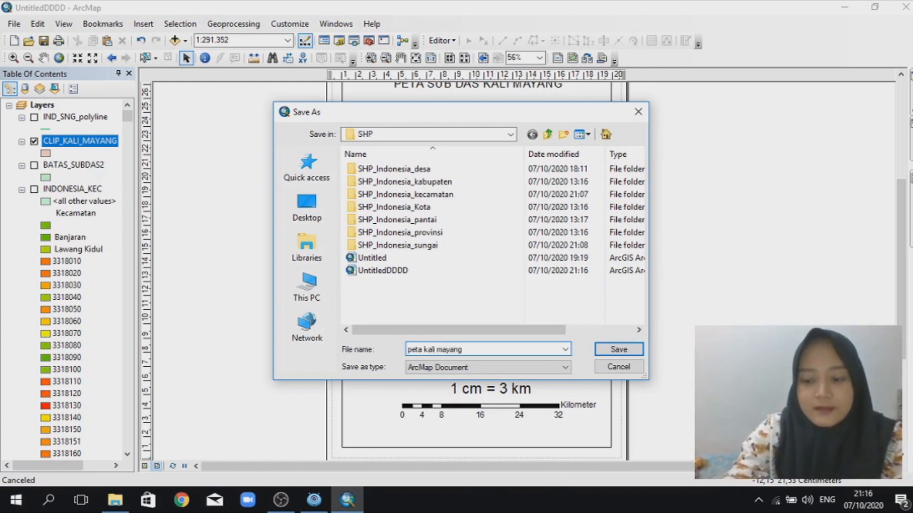
left_click(622, 349)
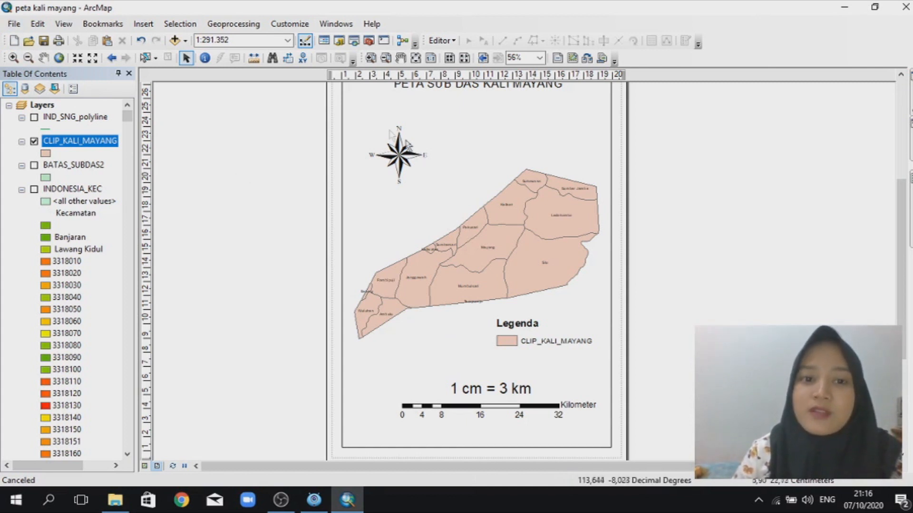
Step: Export the map layout to the SHP folder as the PNG image "peta kali mayang" at 300 dpi
left_click(13, 24)
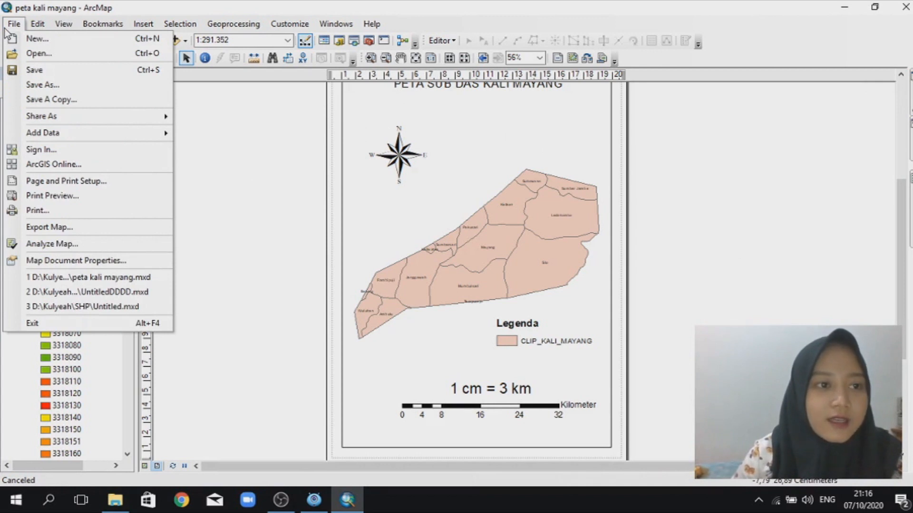
left_click(51, 228)
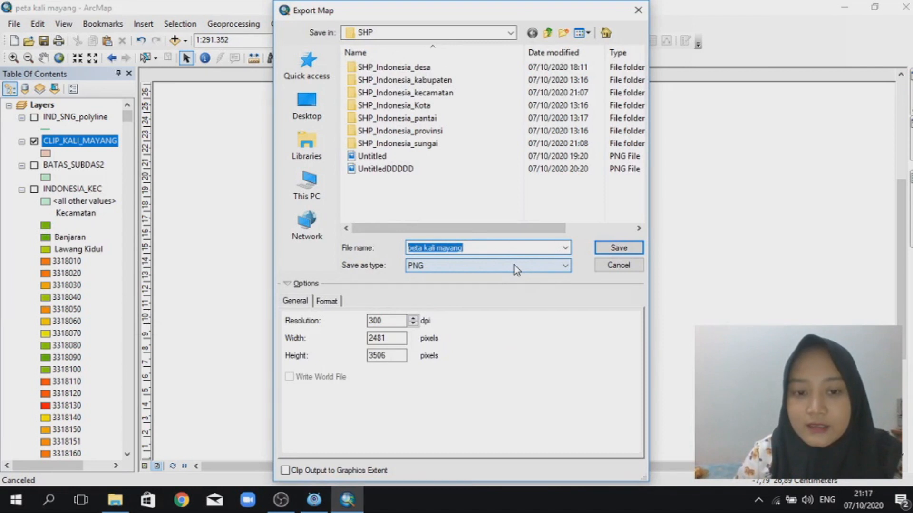
left_click(516, 269)
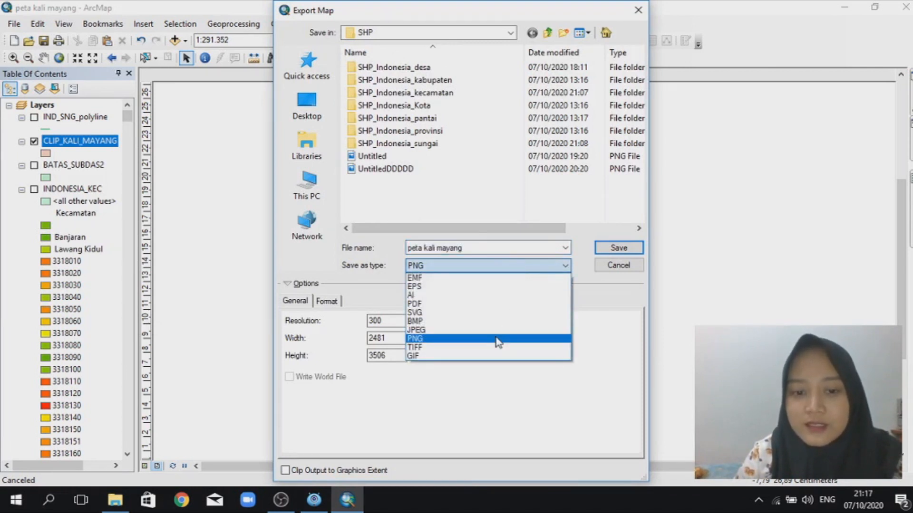
left_click(468, 339)
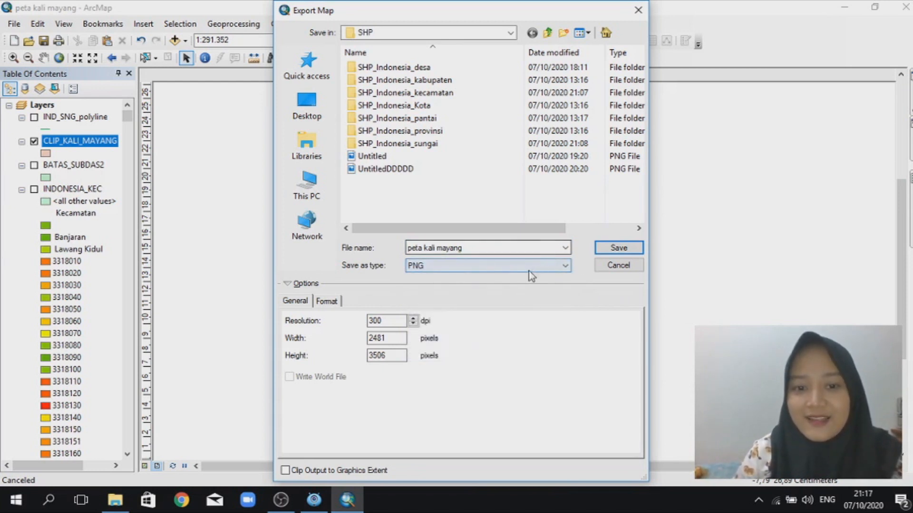
left_click(377, 321)
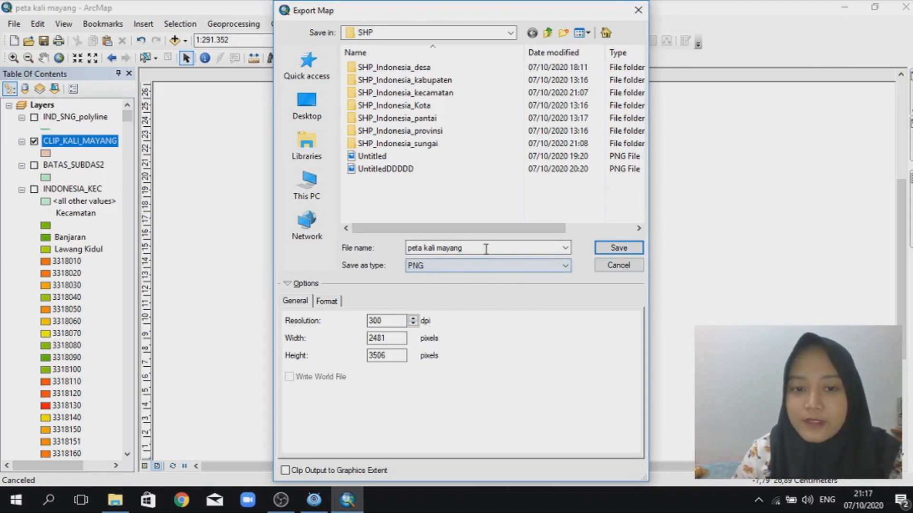
left_click(618, 249)
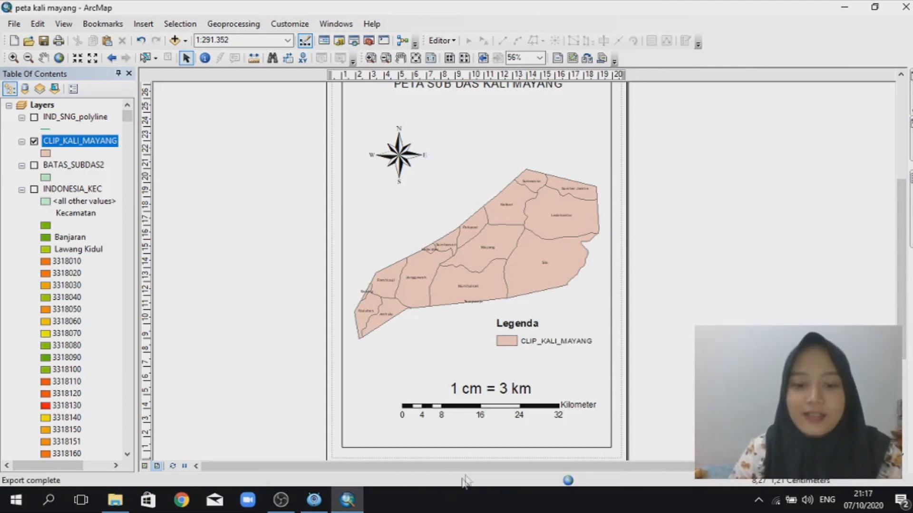
Step: Switch to File Explorer and open the exported "peta kali mayang" PNG from the SHP folder to check the finished map
left_click(112, 502)
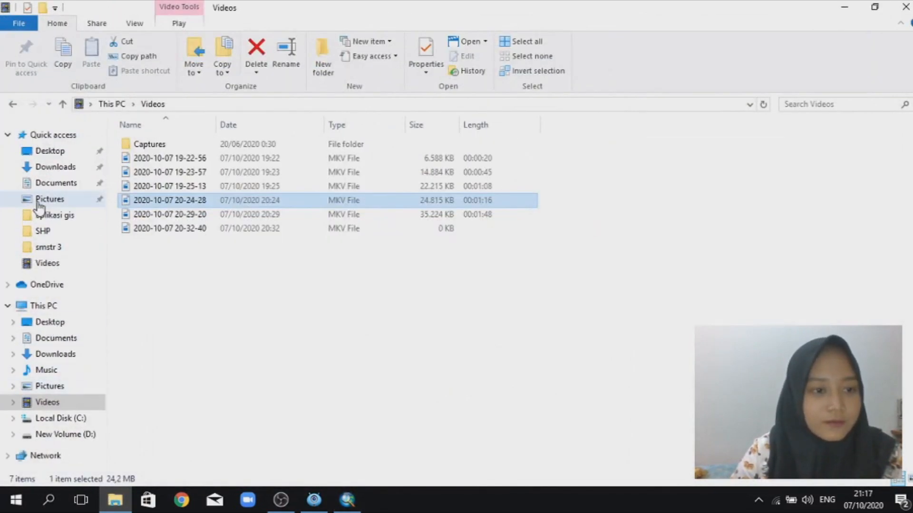
left_click(50, 232)
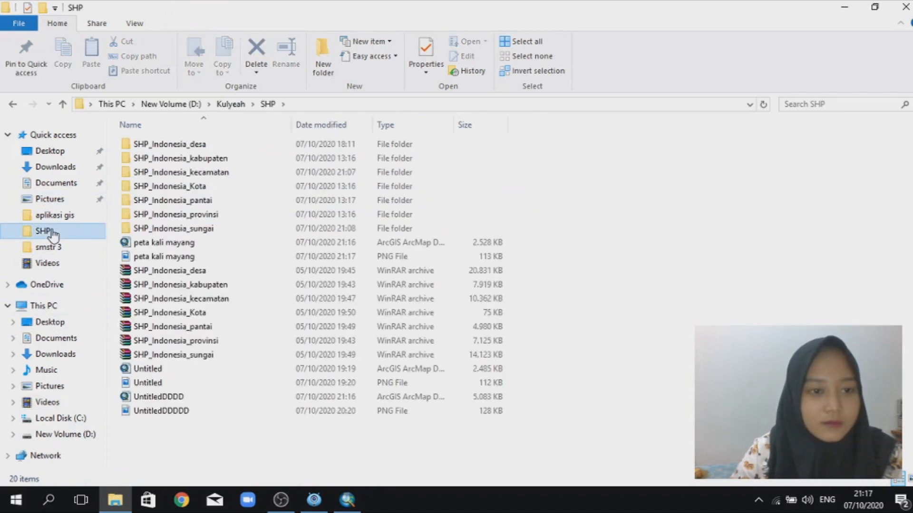
double_click(158, 257)
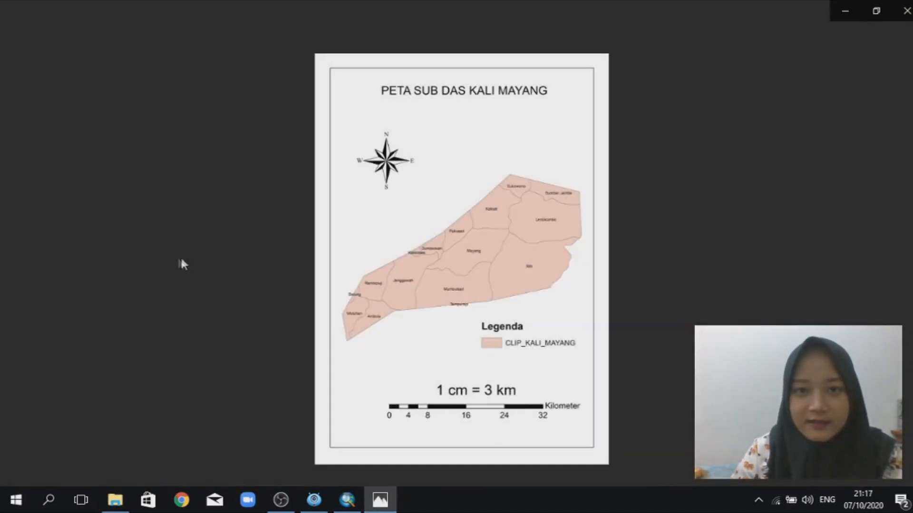